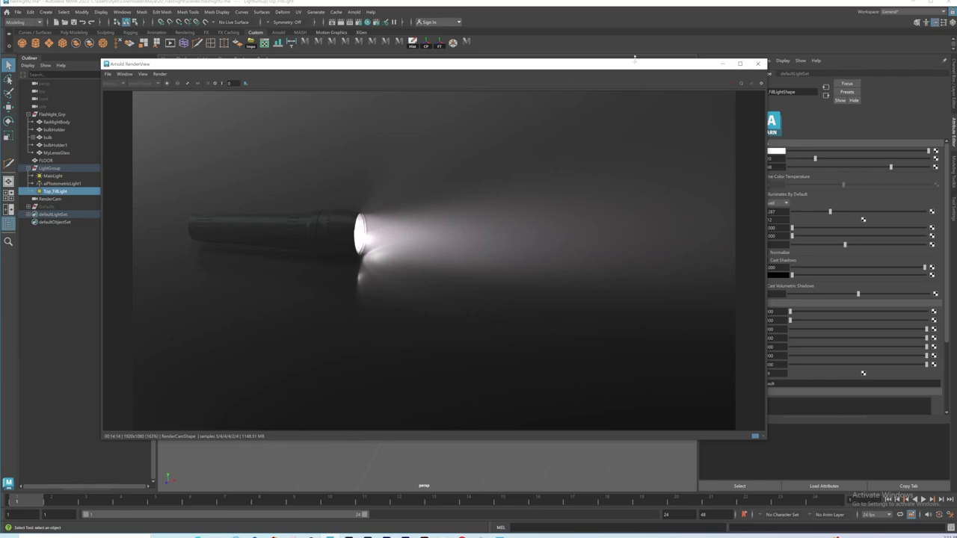
# Render the flashlight scene with Arnold through the RenderCam camera to check the light beam, and close the render view
pyautogui.click(756, 64)
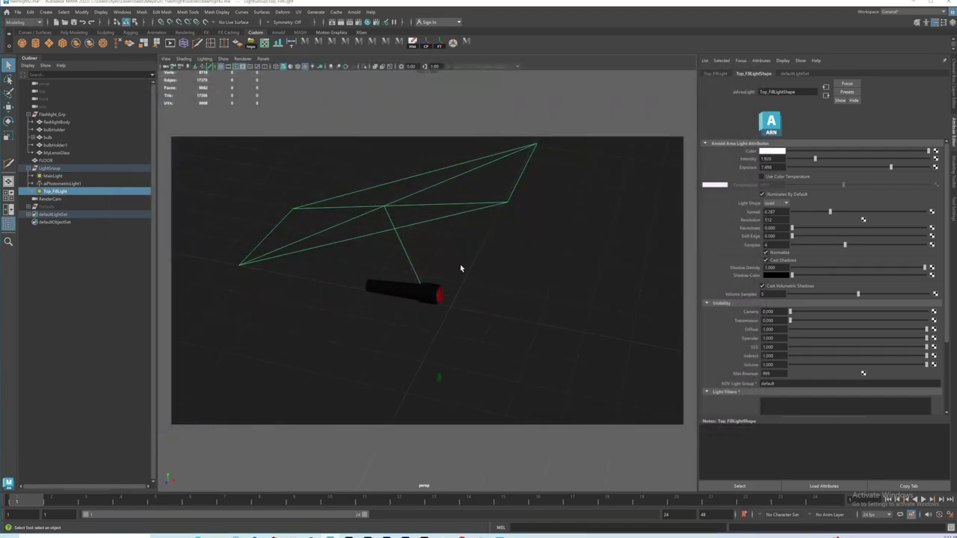
pyautogui.scroll(4, 448, 291)
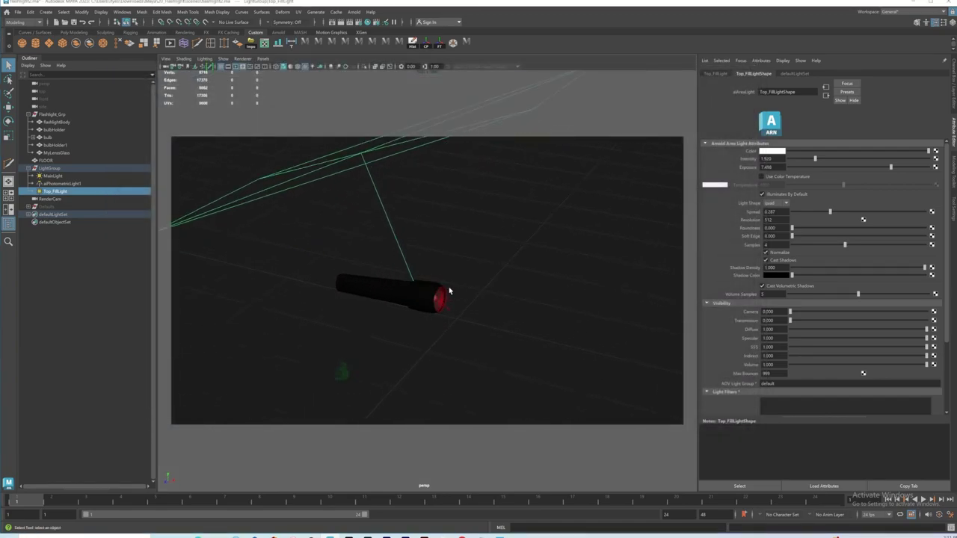
pyautogui.scroll(-5, 449, 292)
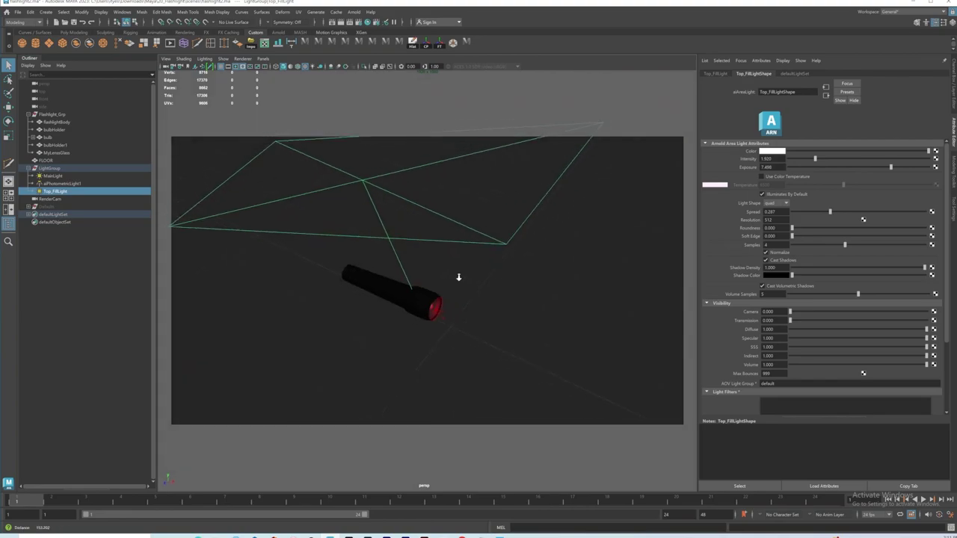
pyautogui.keyDown('alt'); pyautogui.moveTo(459, 277); pyautogui.dragTo(411, 261); pyautogui.keyUp('alt')
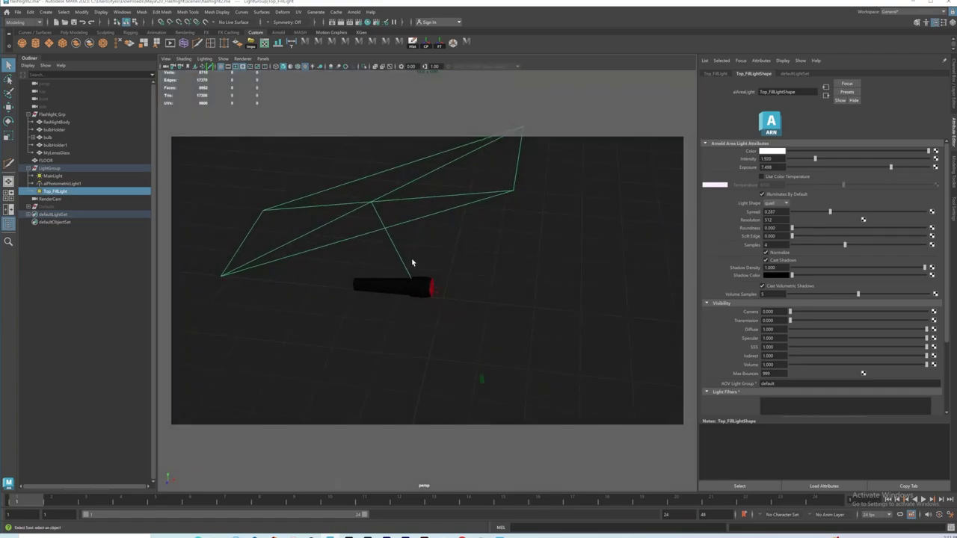
pyautogui.click(354, 12)
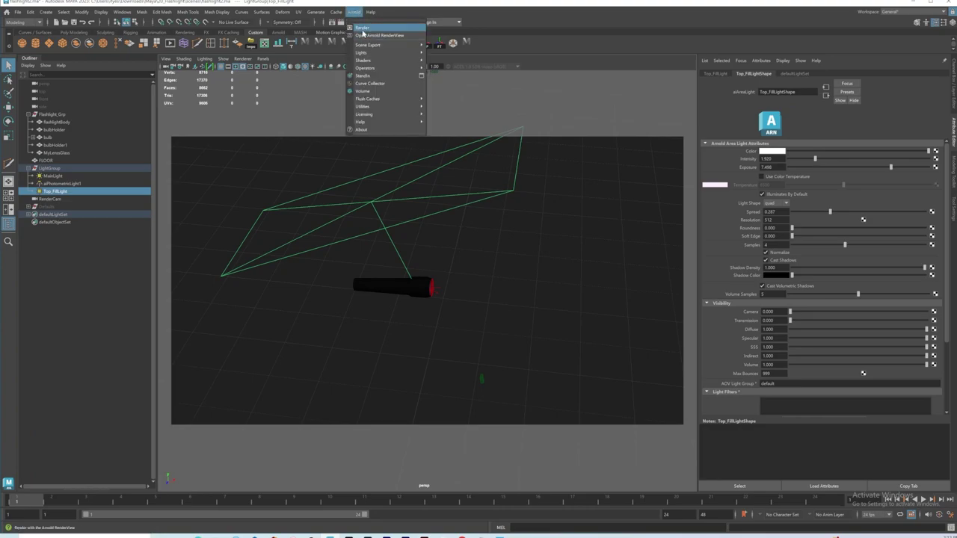
pyautogui.click(362, 29)
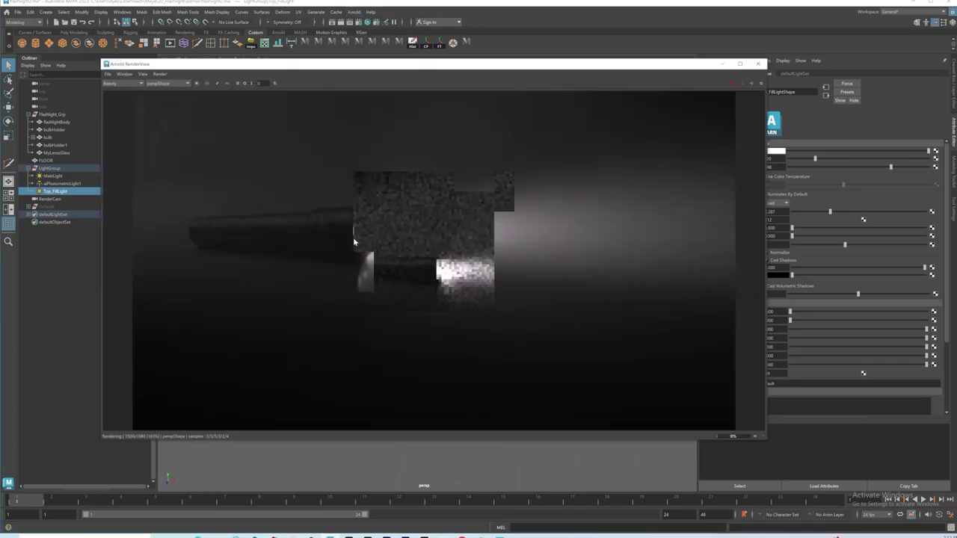
pyautogui.click(171, 83)
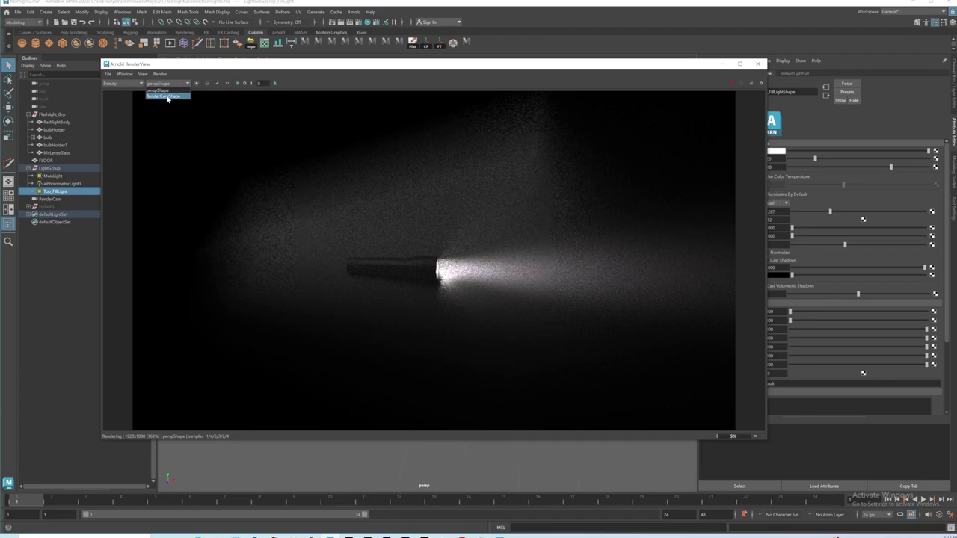
pyautogui.click(168, 97)
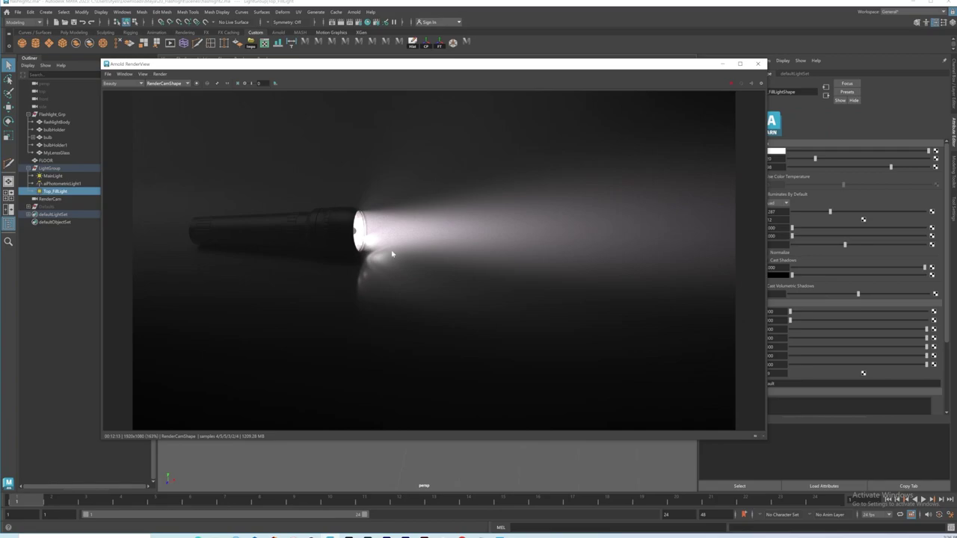
pyautogui.moveTo(516, 66); pyautogui.dragTo(511, 63)
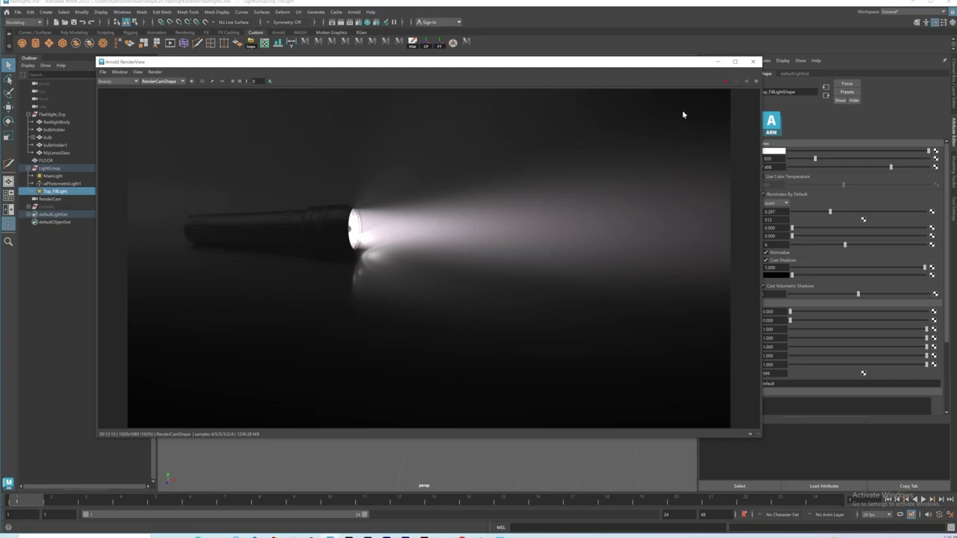
pyautogui.click(753, 62)
# Examine the flashlight body and the floor plane beneath it from several angles
pyautogui.keyDown('alt'); pyautogui.moveTo(468, 314); pyautogui.dragTo(457, 252); pyautogui.keyUp('alt')
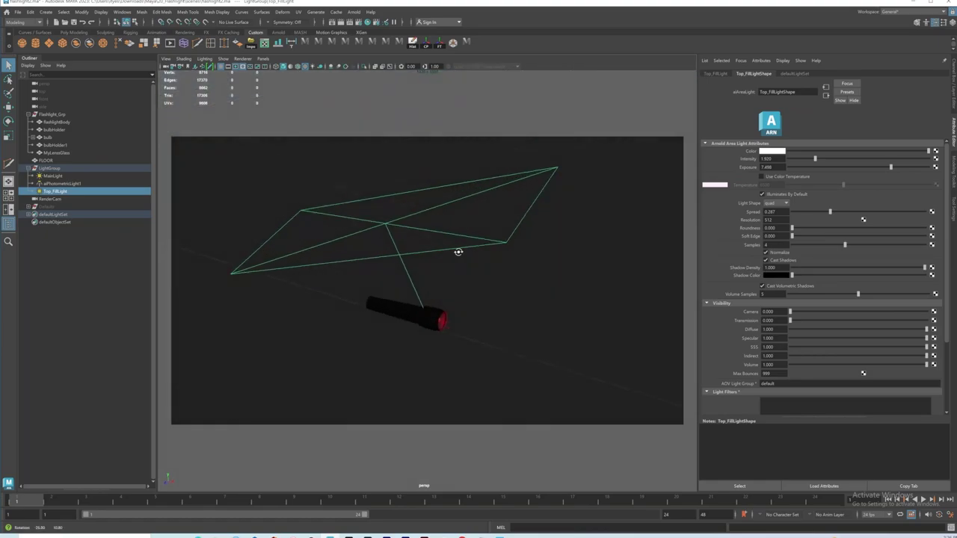
pyautogui.keyDown('alt'); pyautogui.moveTo(437, 319); pyautogui.dragTo(464, 319); pyautogui.keyUp('alt')
pyautogui.click(429, 314)
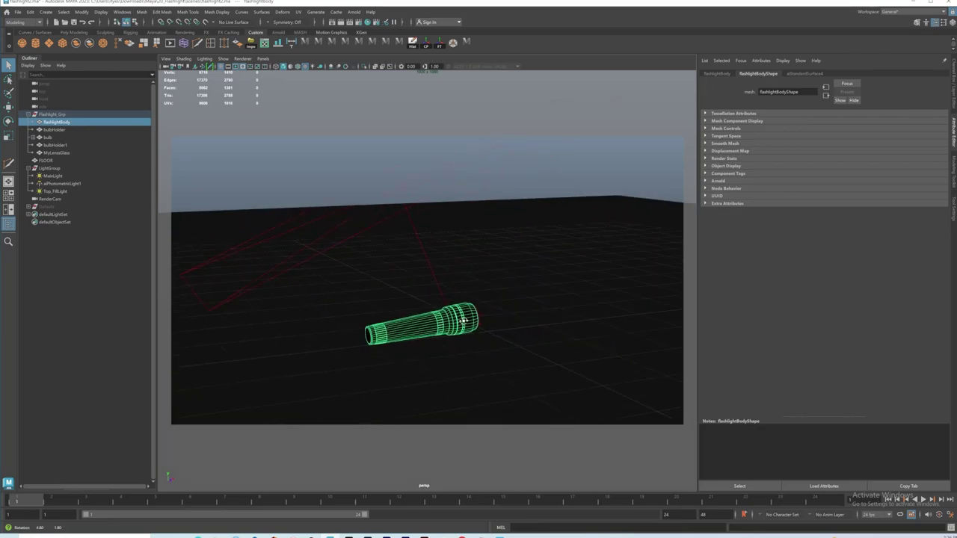
pyautogui.click(539, 262)
pyautogui.press('f')
pyautogui.keyDown('alt'); pyautogui.moveTo(337, 207); pyautogui.dragTo(455, 299); pyautogui.keyUp('alt')
pyautogui.keyDown('alt'); pyautogui.moveTo(455, 299); pyautogui.dragTo(592, 337, button='right'); pyautogui.keyUp('alt')
pyautogui.keyDown('alt'); pyautogui.moveTo(591, 337); pyautogui.dragTo(435, 311); pyautogui.keyUp('alt')
pyautogui.keyDown('alt'); pyautogui.moveTo(436, 312); pyautogui.dragTo(587, 353, button='right'); pyautogui.keyUp('alt')
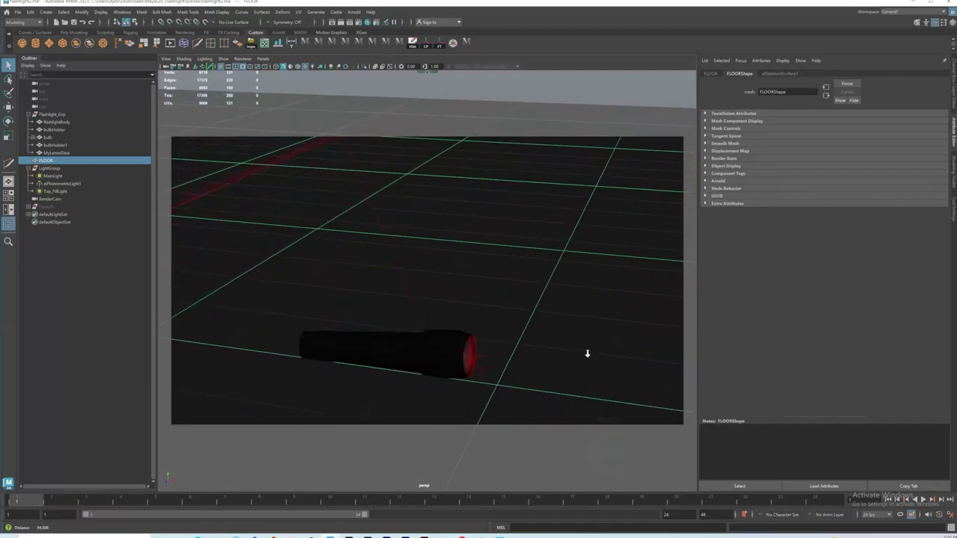
pyautogui.keyDown('alt'); pyautogui.moveTo(587, 354); pyautogui.dragTo(423, 259); pyautogui.keyUp('alt')
pyautogui.keyDown('alt'); pyautogui.moveTo(423, 259); pyautogui.dragTo(459, 271, button='right'); pyautogui.keyUp('alt')
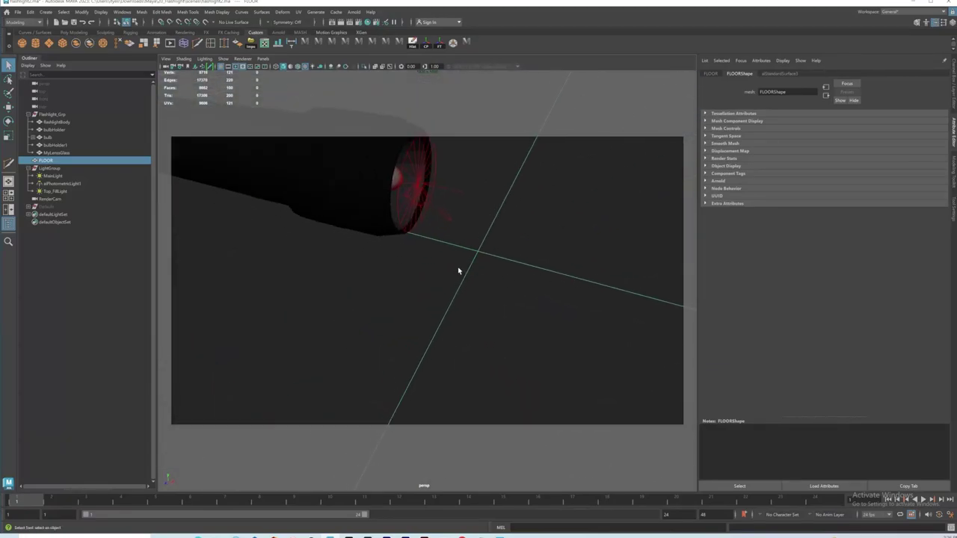
pyautogui.moveTo(459, 271)
pyautogui.keyDown('alt'); pyautogui.mouseDown()
pyautogui.moveTo(483, 248)
pyautogui.moveTo(464, 248)
pyautogui.moveTo(444, 271)
pyautogui.mouseUp(); pyautogui.keyUp('alt')
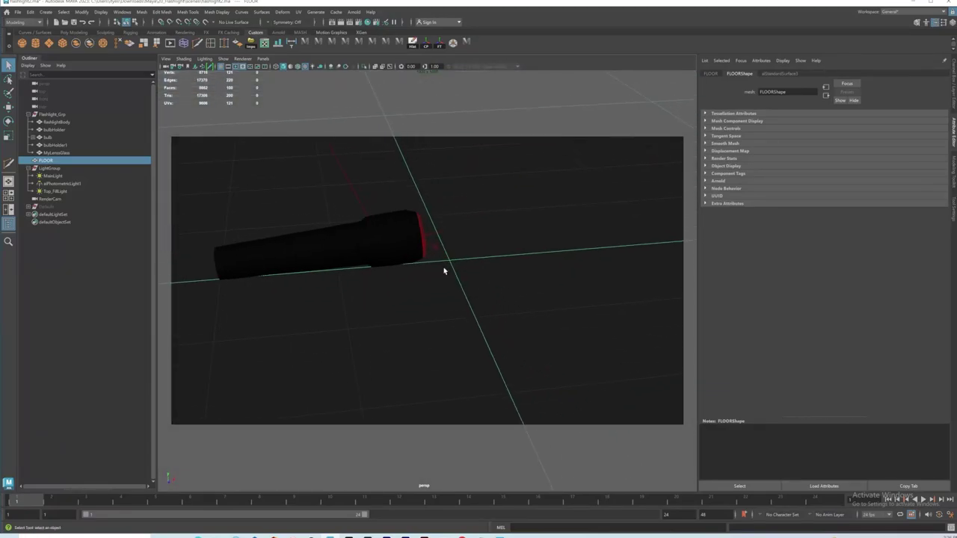
# Select the MainLight at the front of the flashlight and examine its placement and area light attributes
pyautogui.click(420, 218)
pyautogui.keyDown('alt'); pyautogui.moveTo(420, 217); pyautogui.dragTo(442, 299); pyautogui.keyUp('alt')
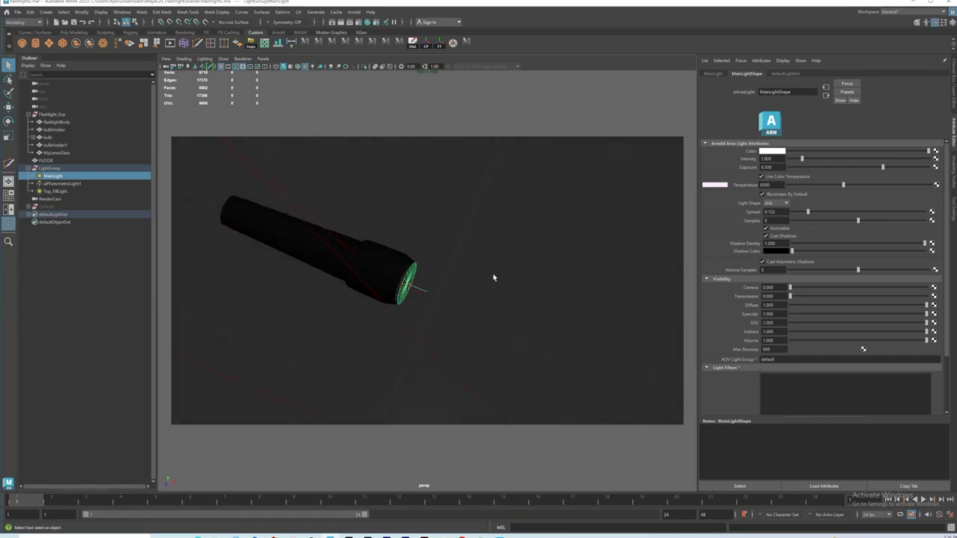
pyautogui.keyDown('alt'); pyautogui.moveTo(493, 278); pyautogui.dragTo(453, 257, button='right'); pyautogui.keyUp('alt')
pyautogui.keyDown('alt'); pyautogui.moveTo(453, 256); pyautogui.dragTo(388, 274); pyautogui.keyUp('alt')
pyautogui.keyDown('alt'); pyautogui.moveTo(512, 279); pyautogui.dragTo(520, 304); pyautogui.keyUp('alt')
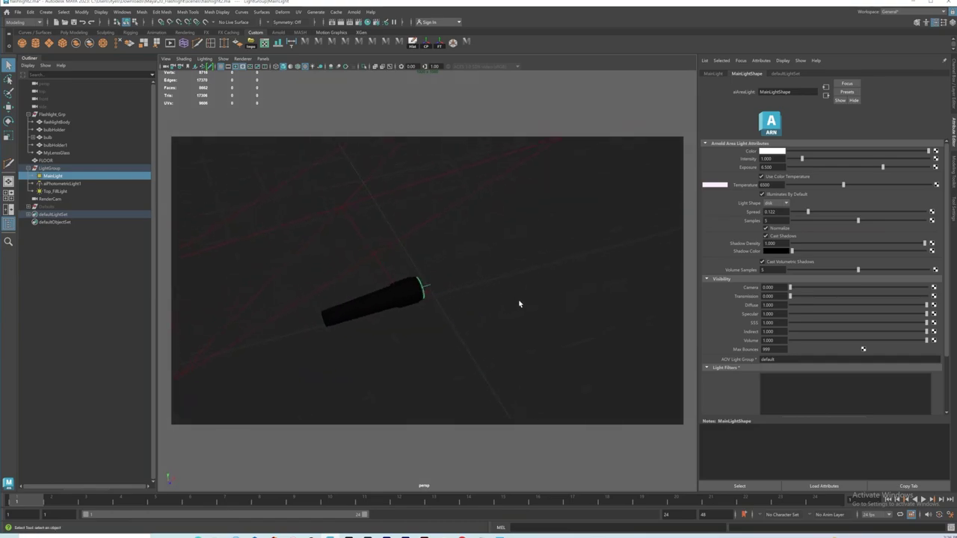
pyautogui.keyDown('alt'); pyautogui.moveTo(411, 297); pyautogui.dragTo(420, 293, button='right'); pyautogui.keyUp('alt')
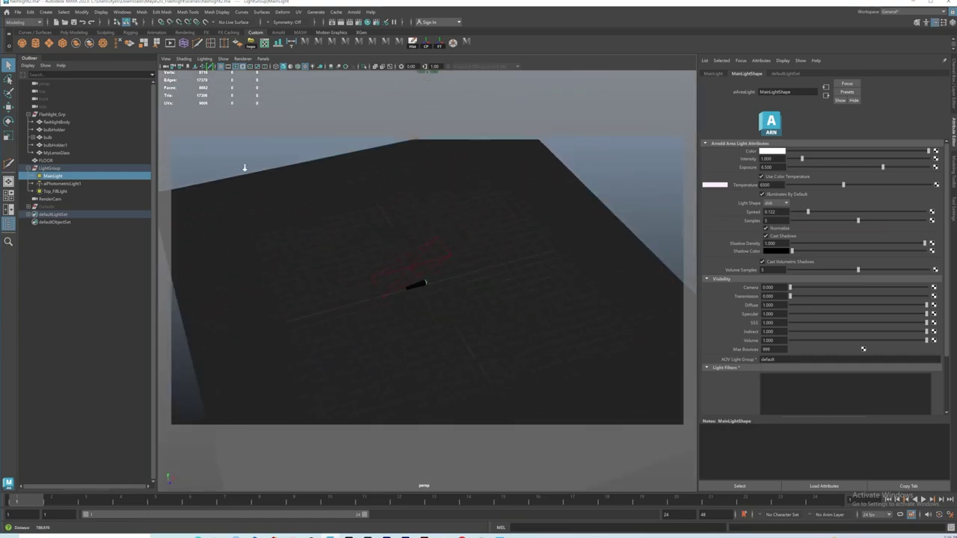
pyautogui.keyDown('alt'); pyautogui.moveTo(420, 293); pyautogui.dragTo(510, 286); pyautogui.keyUp('alt')
# Select RenderCam, examine its placement relative to the flashlight, and look through the available camera types
pyautogui.click(480, 267)
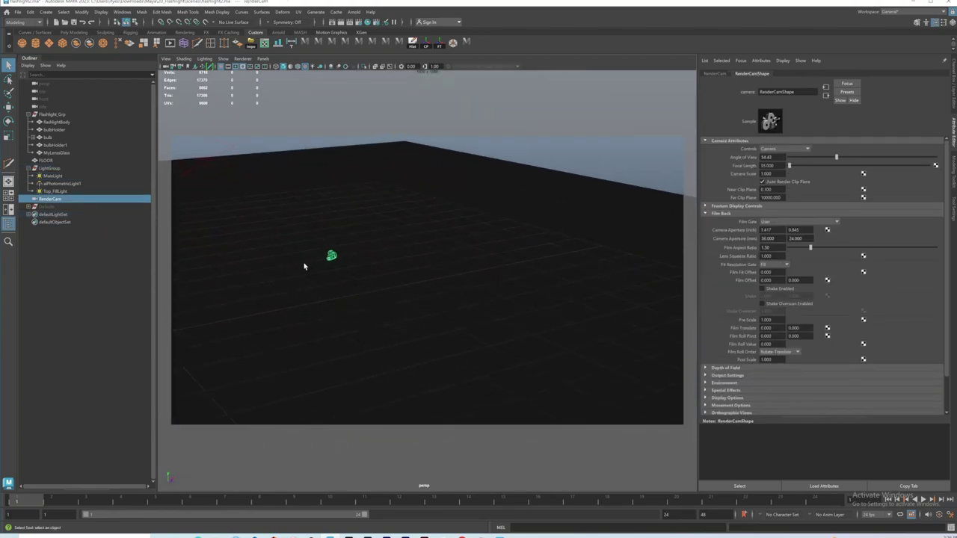
pyautogui.keyDown('alt'); pyautogui.moveTo(346, 256); pyautogui.dragTo(461, 292); pyautogui.keyUp('alt')
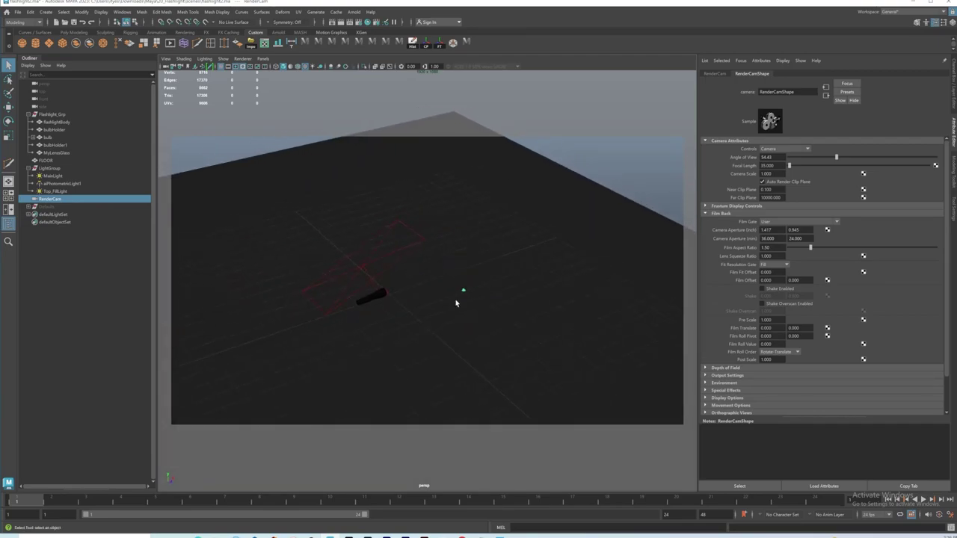
pyautogui.click(46, 12)
pyautogui.moveTo(82, 70)
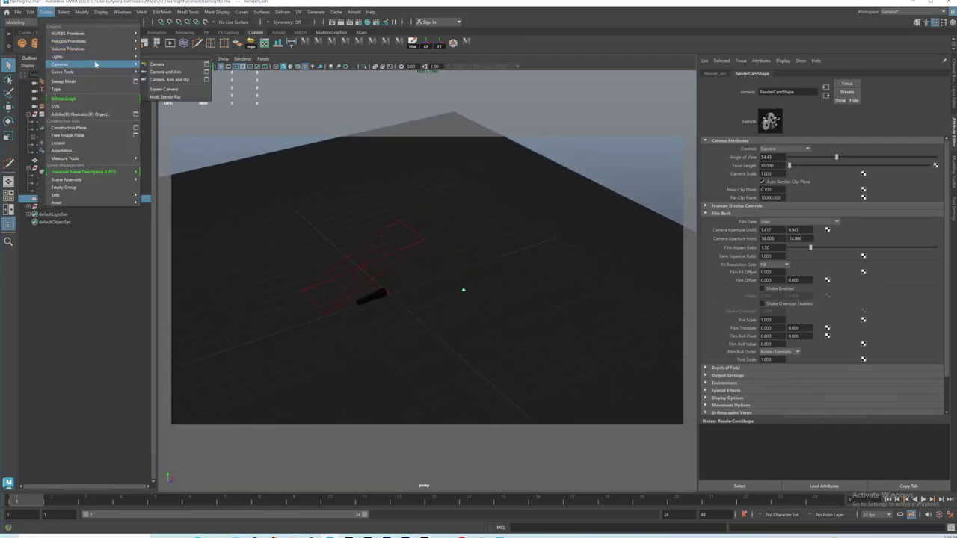
pyautogui.keyDown('alt'); pyautogui.moveTo(491, 289); pyautogui.dragTo(459, 261, button='right'); pyautogui.keyUp('alt')
pyautogui.moveTo(459, 262)
pyautogui.keyDown('alt'); pyautogui.mouseDown()
pyautogui.moveTo(570, 297)
pyautogui.moveTo(463, 258)
pyautogui.mouseUp(); pyautogui.keyUp('alt')
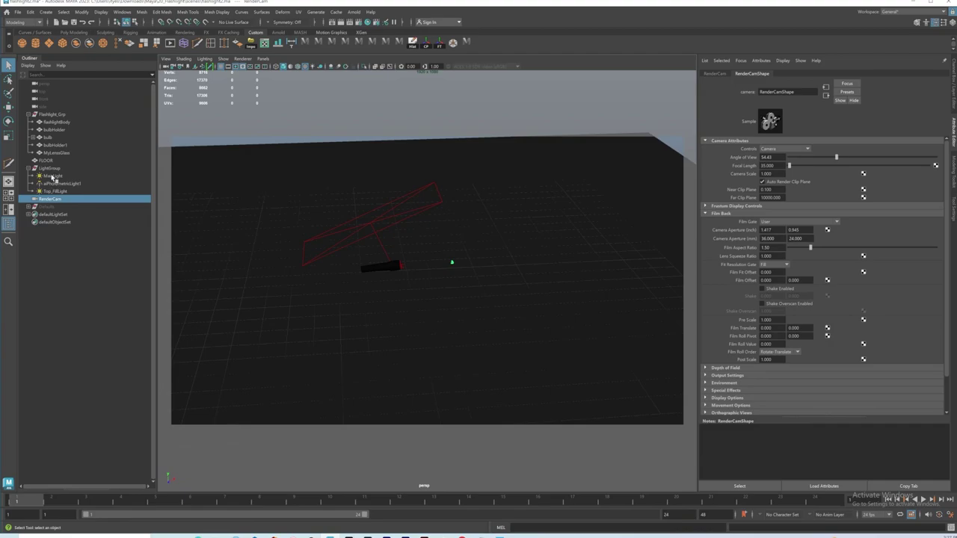
# Delete the entire LightGroup, including the main, photometric and top fill lights
pyautogui.click(47, 169)
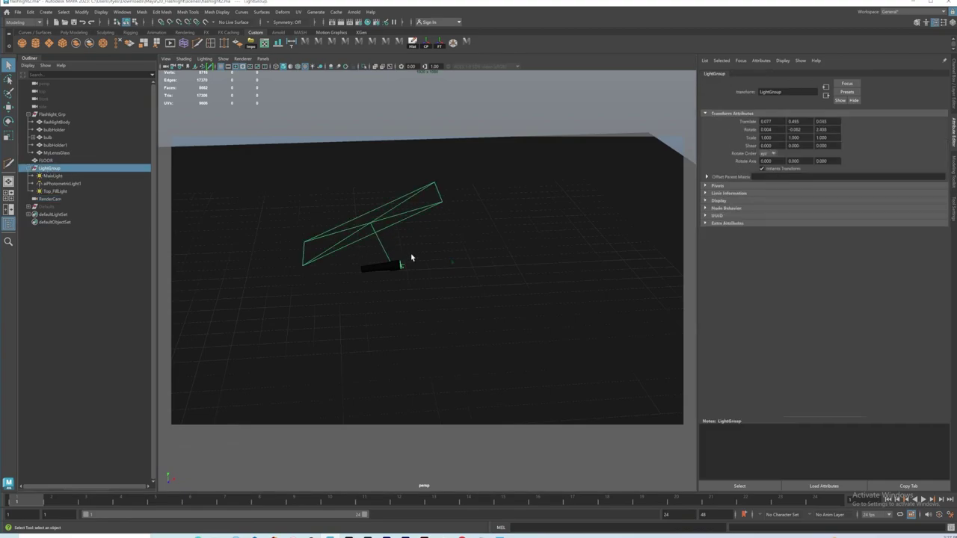
pyautogui.keyDown('alt'); pyautogui.moveTo(411, 258); pyautogui.dragTo(538, 316, button='right'); pyautogui.keyUp('alt')
pyautogui.keyDown('alt'); pyautogui.moveTo(538, 316); pyautogui.dragTo(462, 251); pyautogui.keyUp('alt')
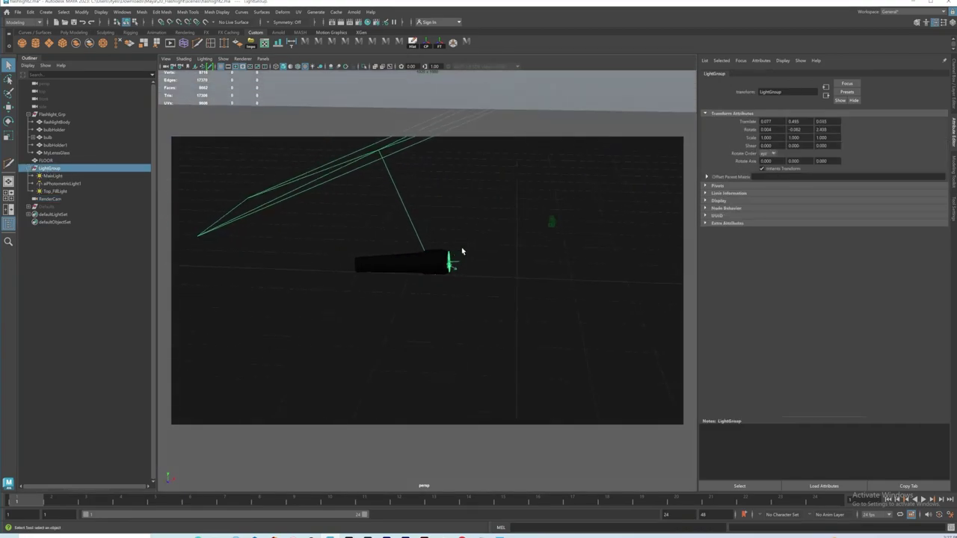
pyautogui.press('Delete')
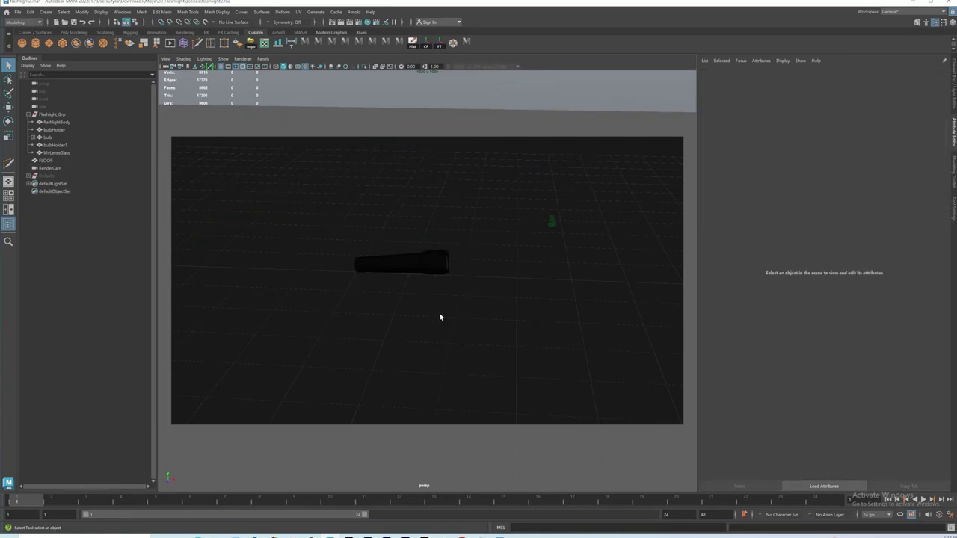
# Hide the FLOOR plane so that only the flashlight model is displayed
pyautogui.keyDown('alt'); pyautogui.moveTo(485, 315); pyautogui.dragTo(451, 188); pyautogui.keyUp('alt')
pyautogui.click(377, 306)
pyautogui.keyDown('alt'); pyautogui.moveTo(377, 306); pyautogui.dragTo(453, 314); pyautogui.keyUp('alt')
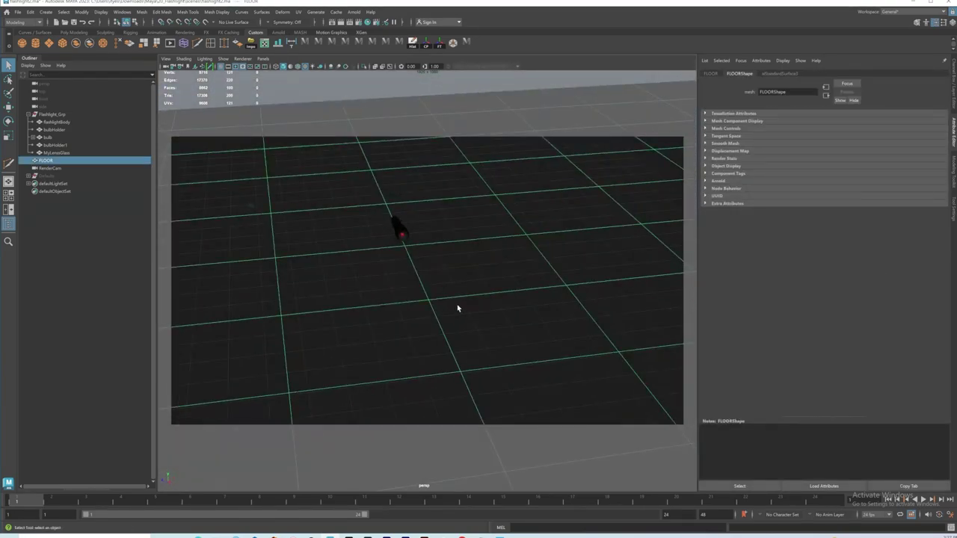
pyautogui.hotkey('ctrl', 'h')
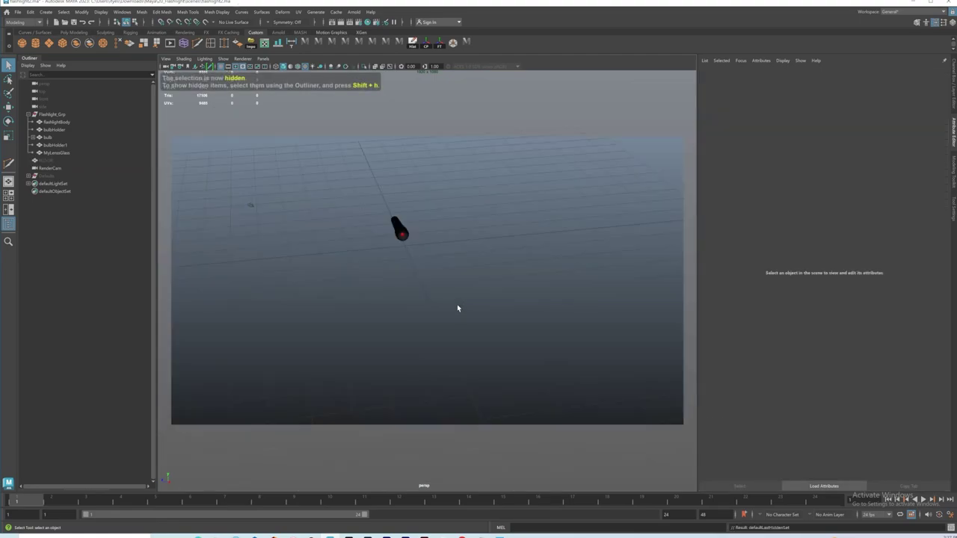
# Assign a new Lambert material to the flashlight body
pyautogui.keyDown('alt'); pyautogui.moveTo(436, 300); pyautogui.dragTo(357, 243); pyautogui.keyUp('alt')
pyautogui.click(428, 225)
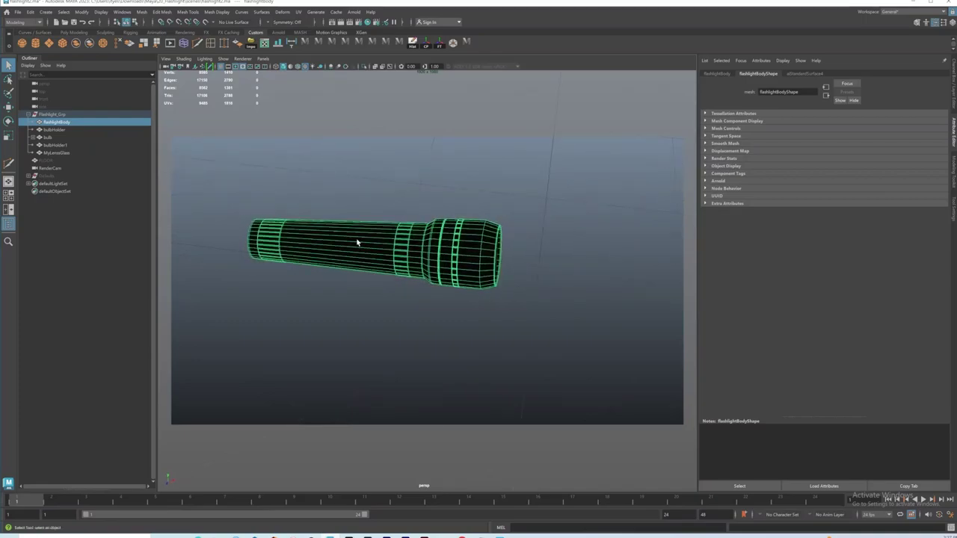
pyautogui.rightClick(444, 235)
pyautogui.moveTo(449, 441)
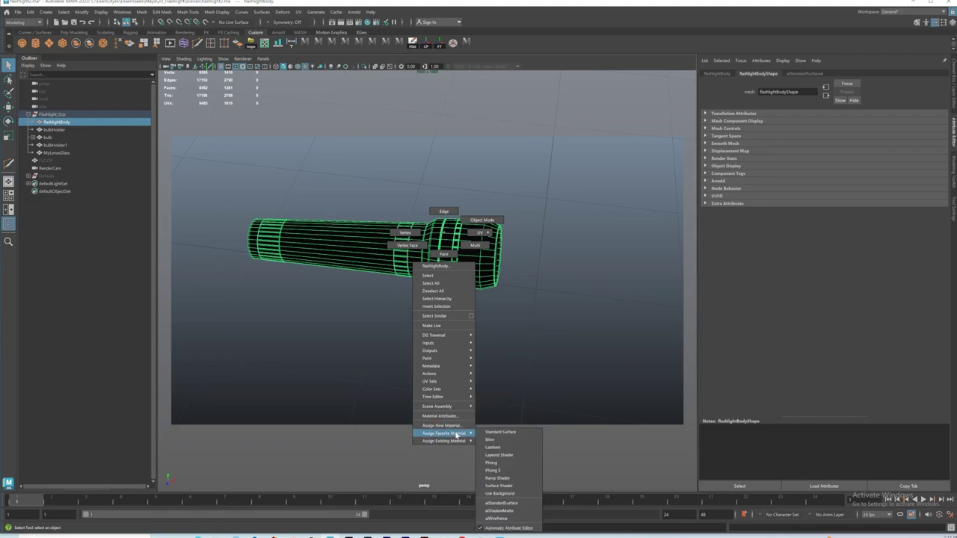
pyautogui.click(489, 447)
pyautogui.click(444, 306)
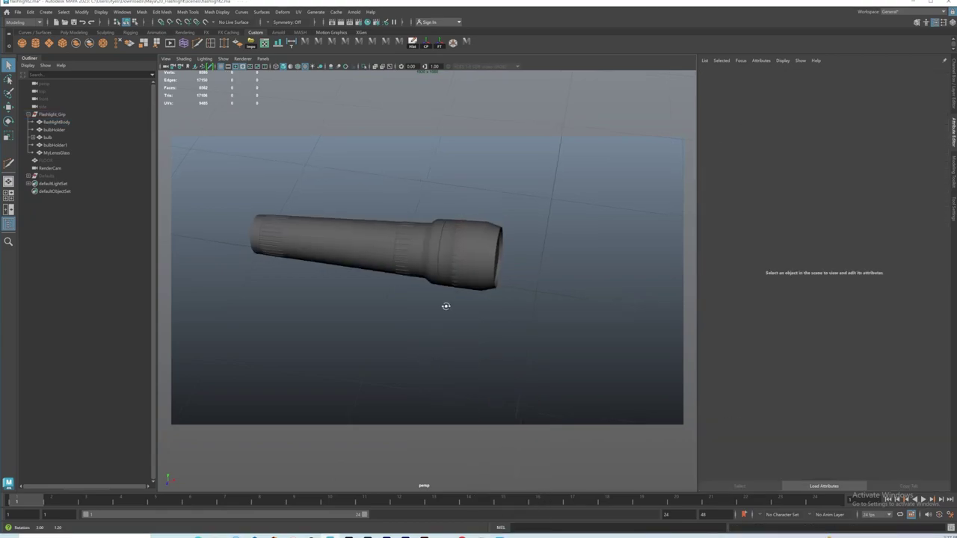
# Assign a new Lambert material to the lens glass at the front of the flashlight
pyautogui.keyDown('alt'); pyautogui.moveTo(444, 306); pyautogui.dragTo(449, 245); pyautogui.keyUp('alt')
pyautogui.click(478, 274)
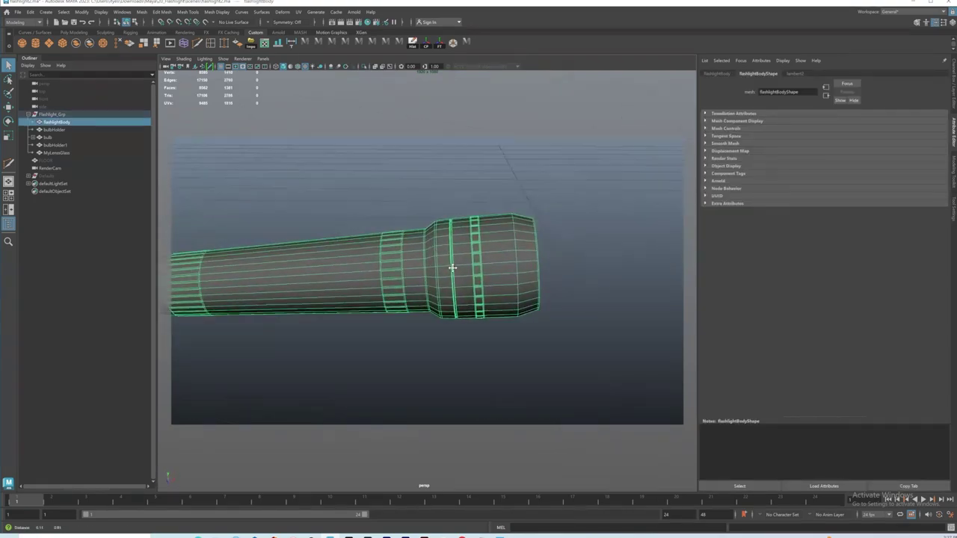
pyautogui.keyDown('alt'); pyautogui.moveTo(448, 246); pyautogui.dragTo(366, 264, button='right'); pyautogui.keyUp('alt')
pyautogui.keyDown('alt'); pyautogui.moveTo(366, 265); pyautogui.dragTo(491, 289); pyautogui.keyUp('alt')
pyautogui.click(518, 272)
pyautogui.moveTo(474, 191); pyautogui.dragTo(525, 407, button='right')
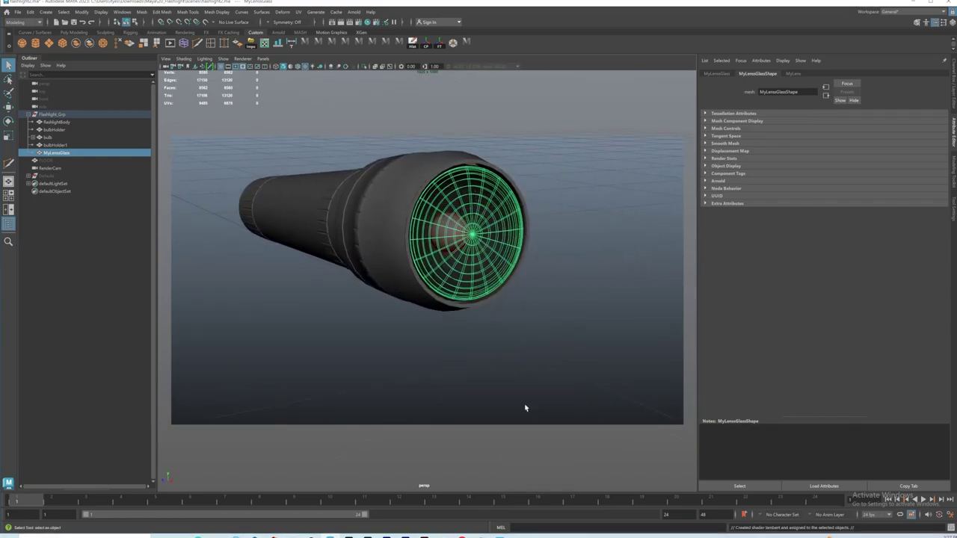
pyautogui.click(557, 285)
pyautogui.keyDown('alt'); pyautogui.moveTo(557, 285); pyautogui.dragTo(437, 288); pyautogui.keyUp('alt')
# Freeze the translate, rotate and scale transformations of the lens glass
pyautogui.click(443, 261)
pyautogui.scroll(3, 444, 264)
pyautogui.scroll(-2, 471, 264)
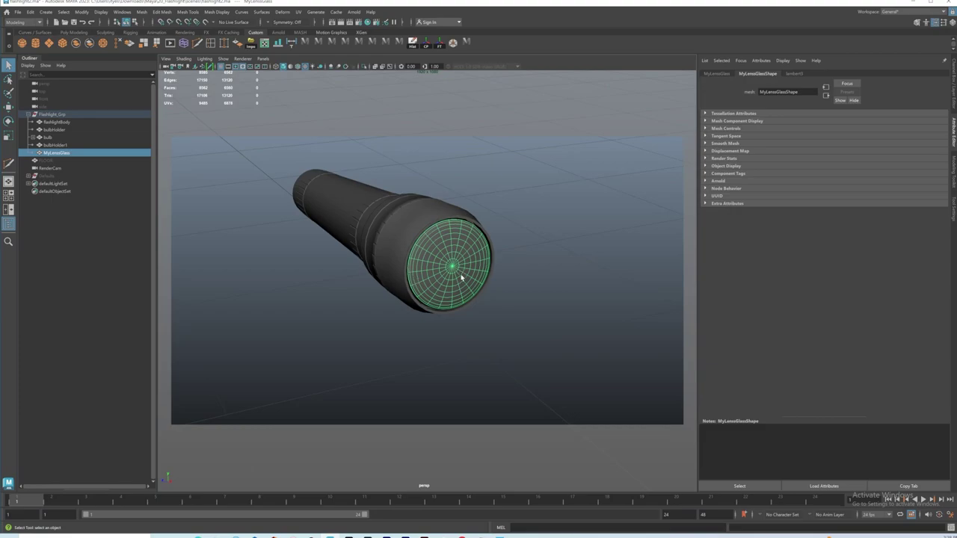
pyautogui.keyDown('alt'); pyautogui.moveTo(464, 292); pyautogui.dragTo(606, 219); pyautogui.keyUp('alt')
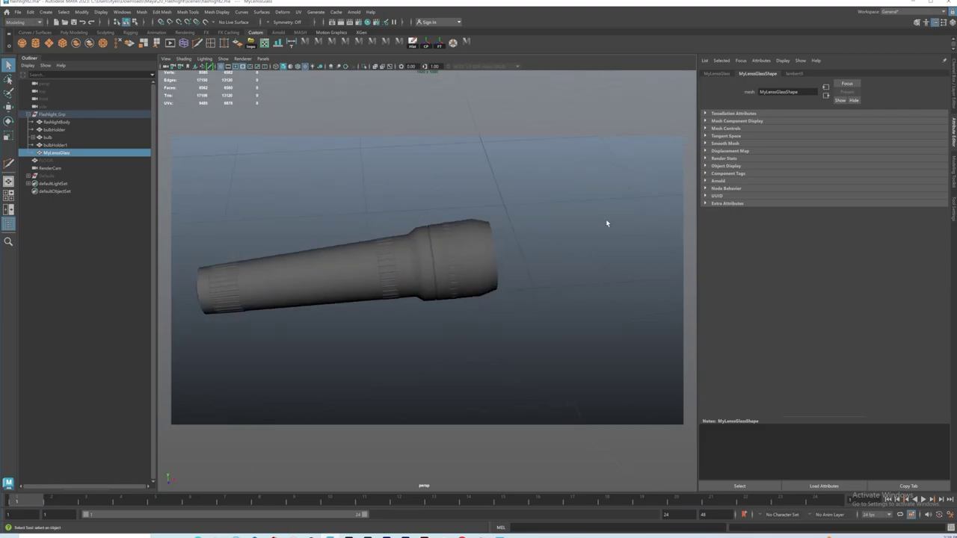
pyautogui.click(954, 88)
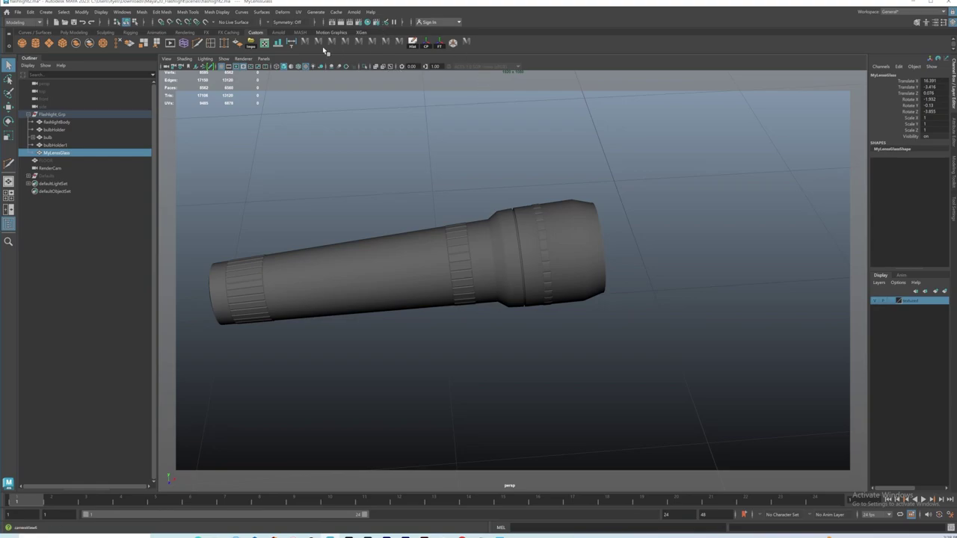
pyautogui.click(440, 46)
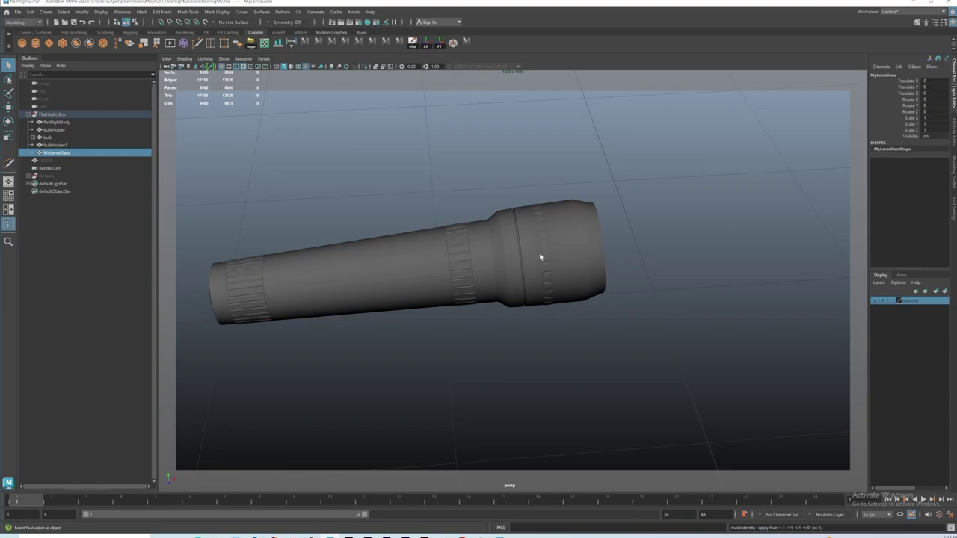
# Move the lens glass about 5.55 units along X, out in front of the flashlight head
pyautogui.press('w')
pyautogui.keyDown('alt'); pyautogui.moveTo(553, 320); pyautogui.dragTo(737, 303); pyautogui.keyUp('alt')
pyautogui.keyDown('alt'); pyautogui.moveTo(737, 303); pyautogui.dragTo(523, 208); pyautogui.keyUp('alt')
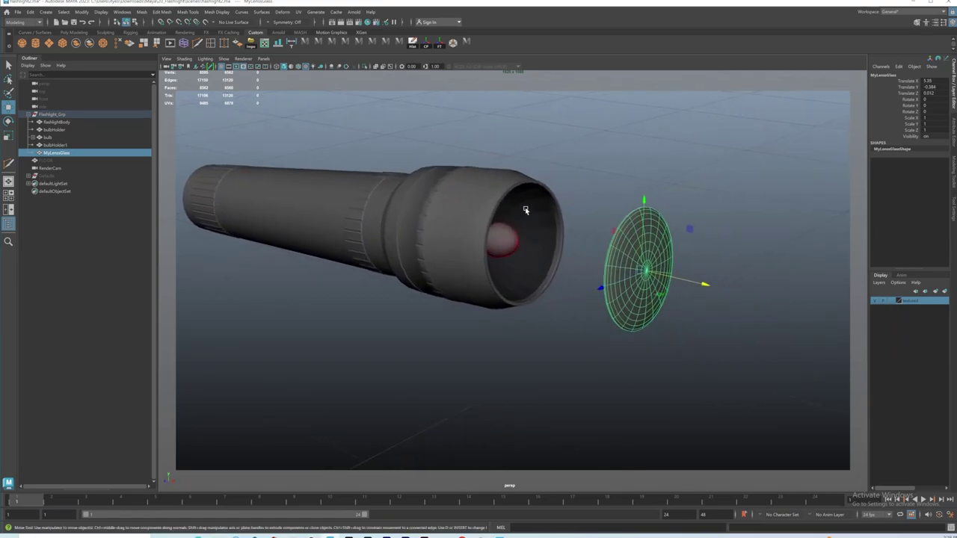
# Isolate the bulb to examine its shape, and inspect how it sits inside the flashlight head with the full model displayed
pyautogui.click(504, 253)
pyautogui.click(503, 245)
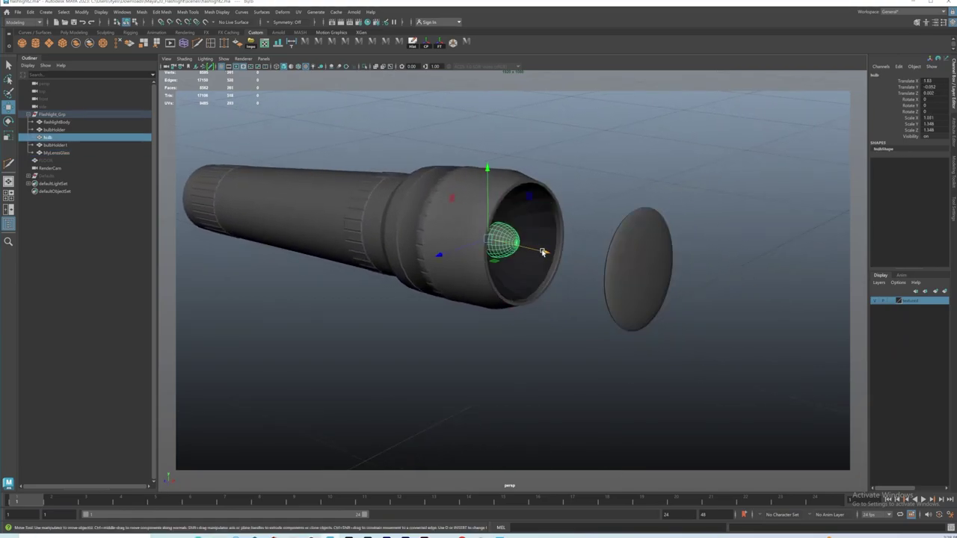
pyautogui.click(364, 66)
pyautogui.keyDown('alt'); pyautogui.moveTo(488, 249); pyautogui.dragTo(508, 220); pyautogui.keyUp('alt')
pyautogui.scroll(3, 509, 219)
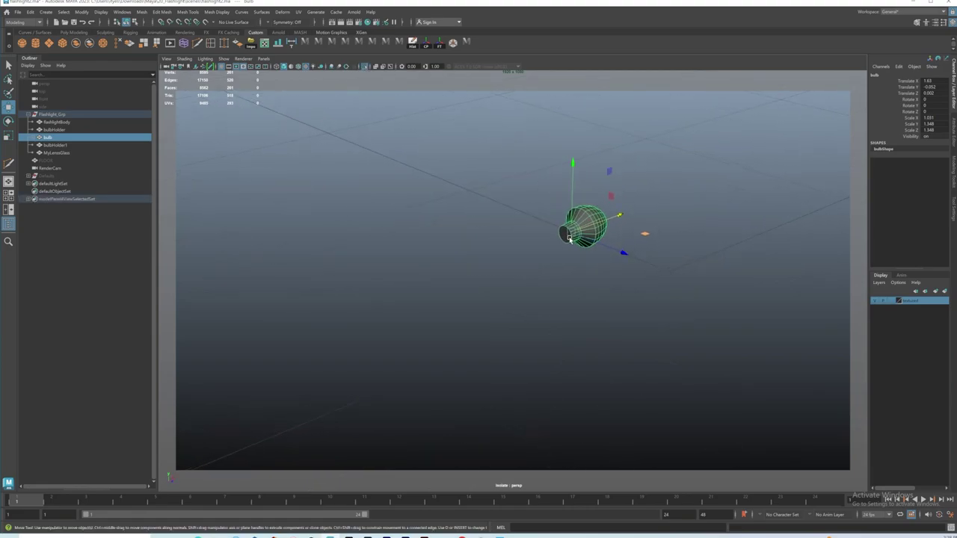
pyautogui.moveTo(574, 251)
pyautogui.keyDown('alt'); pyautogui.mouseDown()
pyautogui.moveTo(596, 236)
pyautogui.moveTo(553, 270)
pyautogui.moveTo(558, 257)
pyautogui.mouseUp(); pyautogui.keyUp('alt')
pyautogui.scroll(3, 557, 257)
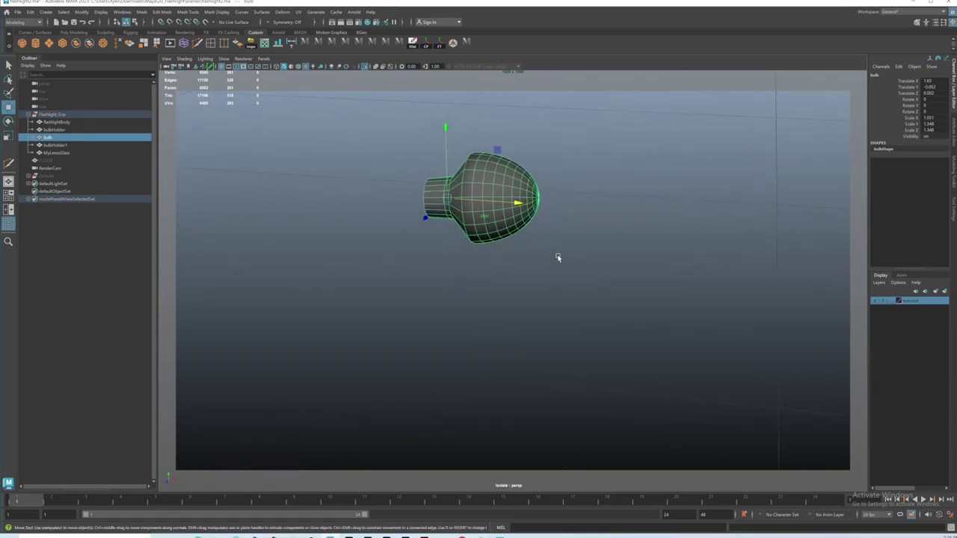
pyautogui.moveTo(542, 212)
pyautogui.keyDown('alt'); pyautogui.mouseDown()
pyautogui.moveTo(486, 198)
pyautogui.moveTo(451, 205)
pyautogui.moveTo(540, 203)
pyautogui.mouseUp(); pyautogui.keyUp('alt')
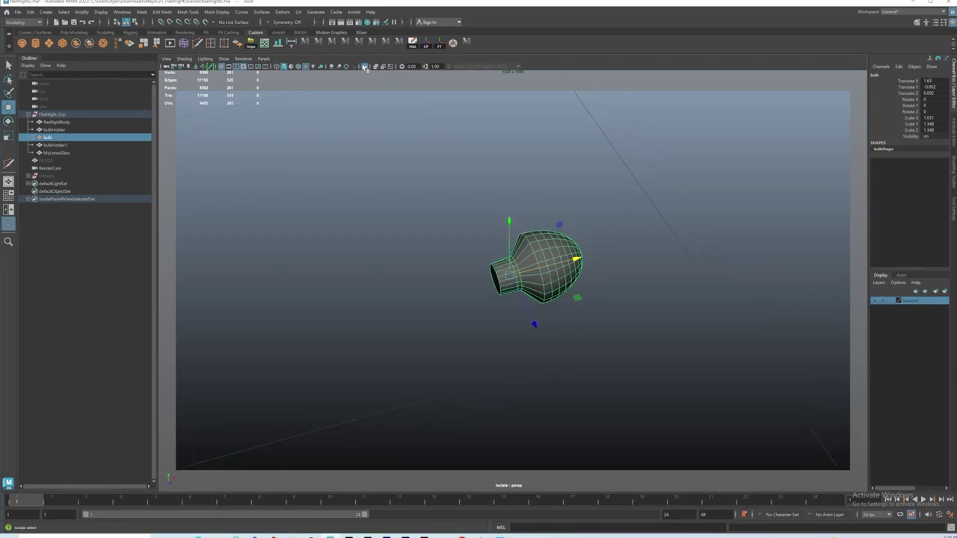
pyautogui.click(364, 68)
pyautogui.keyDown('alt'); pyautogui.moveTo(614, 258); pyautogui.dragTo(474, 222); pyautogui.keyUp('alt')
pyautogui.scroll(-3, 561, 264)
pyautogui.keyDown('alt'); pyautogui.moveTo(561, 264); pyautogui.dragTo(498, 242); pyautogui.keyUp('alt')
pyautogui.scroll(3, 516, 244)
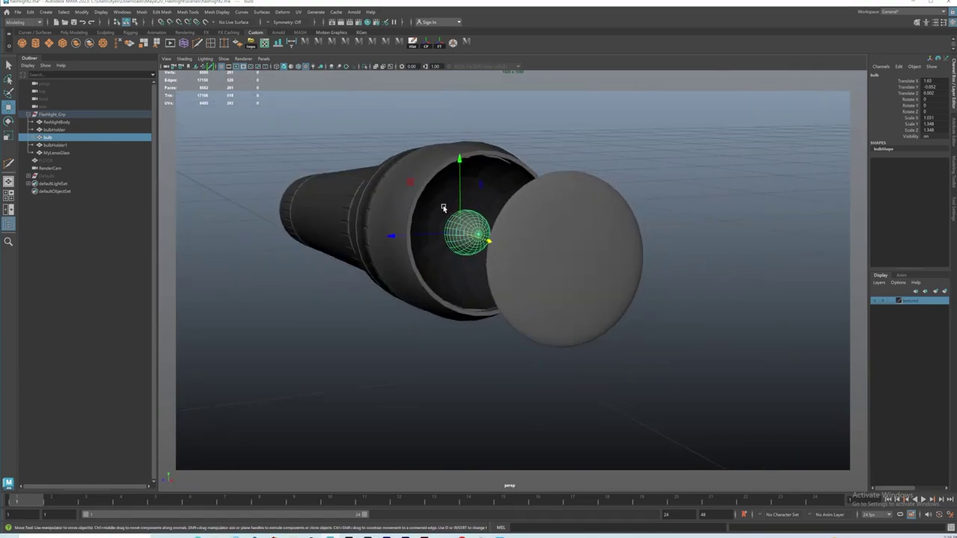
pyautogui.keyDown('alt'); pyautogui.moveTo(446, 259); pyautogui.dragTo(472, 279, button='middle'); pyautogui.keyUp('alt')
pyautogui.scroll(5, 472, 279)
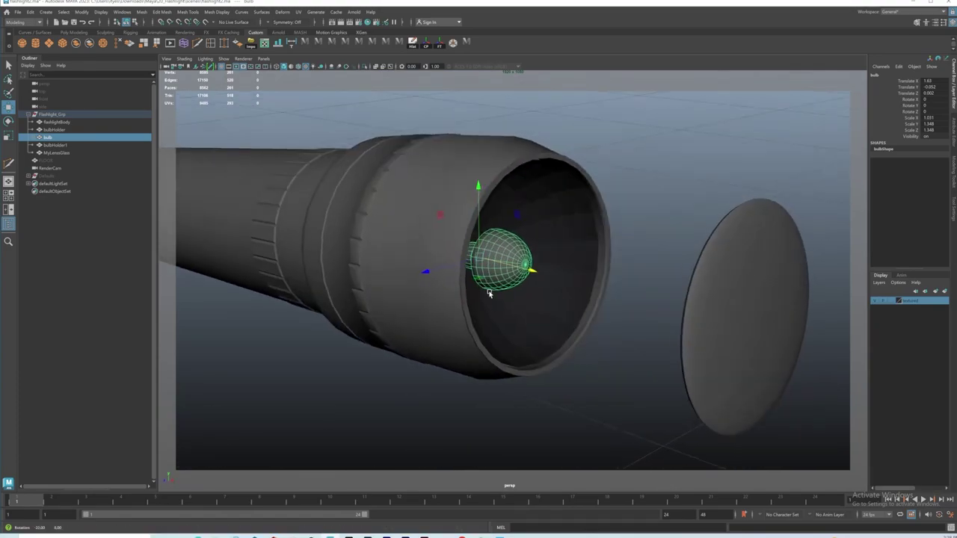
# Reset the lens glass's Translate X, Y and Z to 0 and pull it back out about 3.7 units along X
pyautogui.click(722, 321)
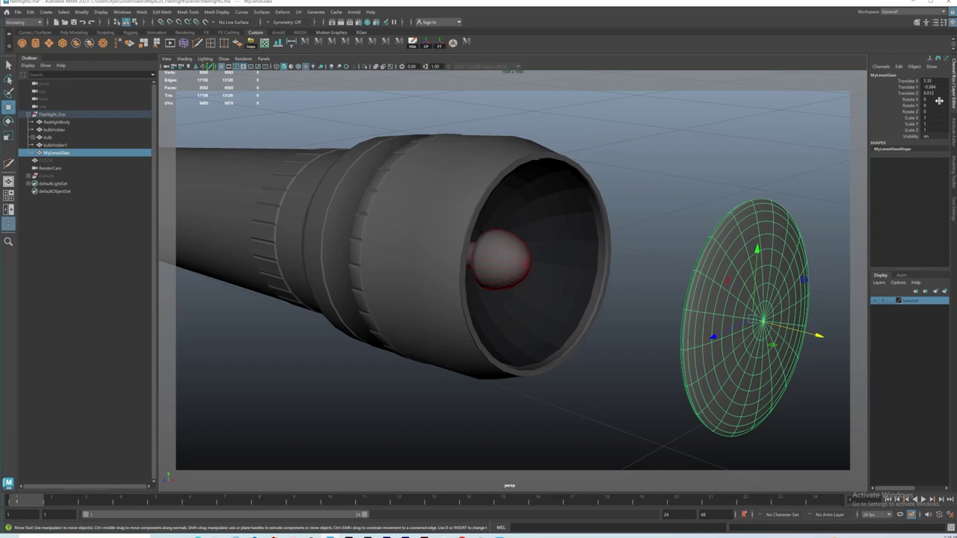
pyautogui.moveTo(933, 82); pyautogui.dragTo(931, 93)
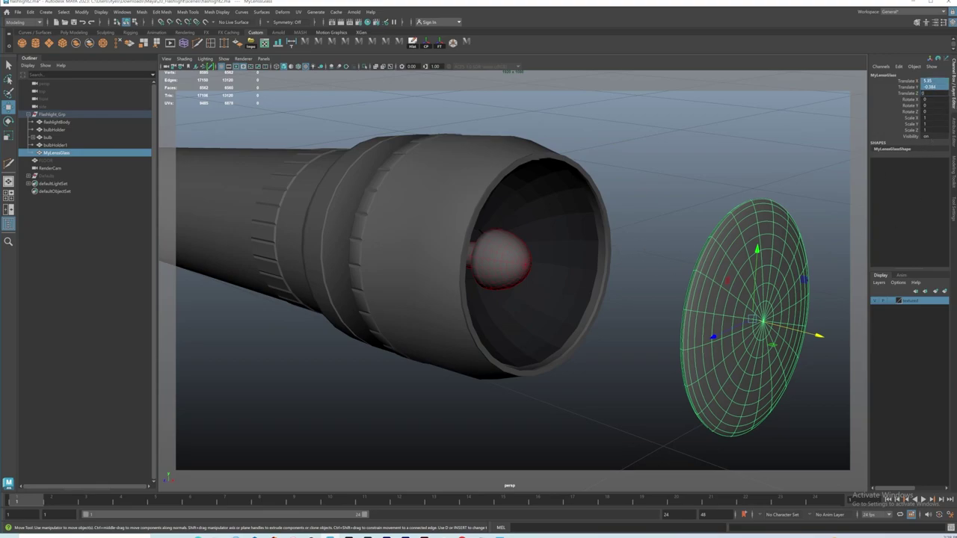
pyautogui.click(519, 278)
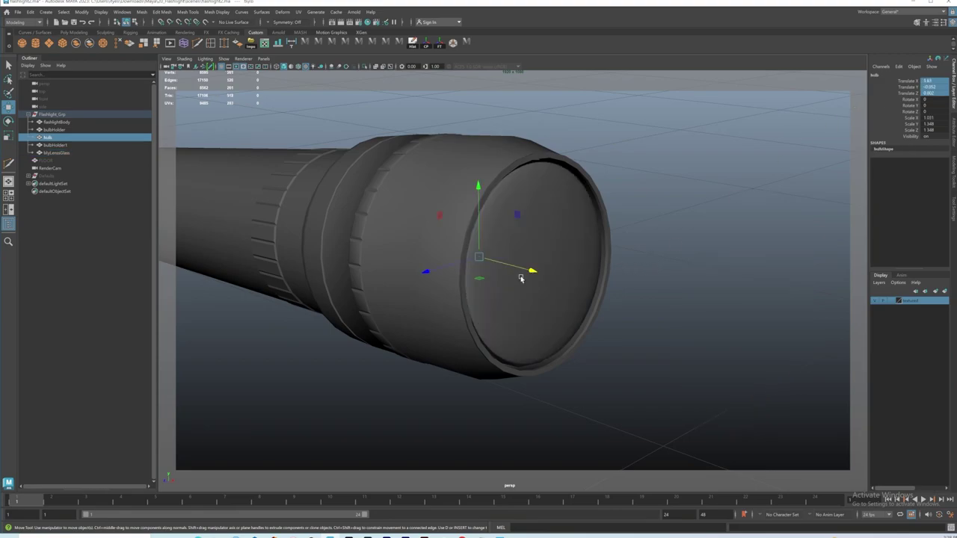
pyautogui.click(548, 281)
pyautogui.moveTo(596, 282); pyautogui.dragTo(740, 310)
# Isolate the bulb inside the reflector so that it can be viewed up close without the flashlight around it
pyautogui.click(503, 263)
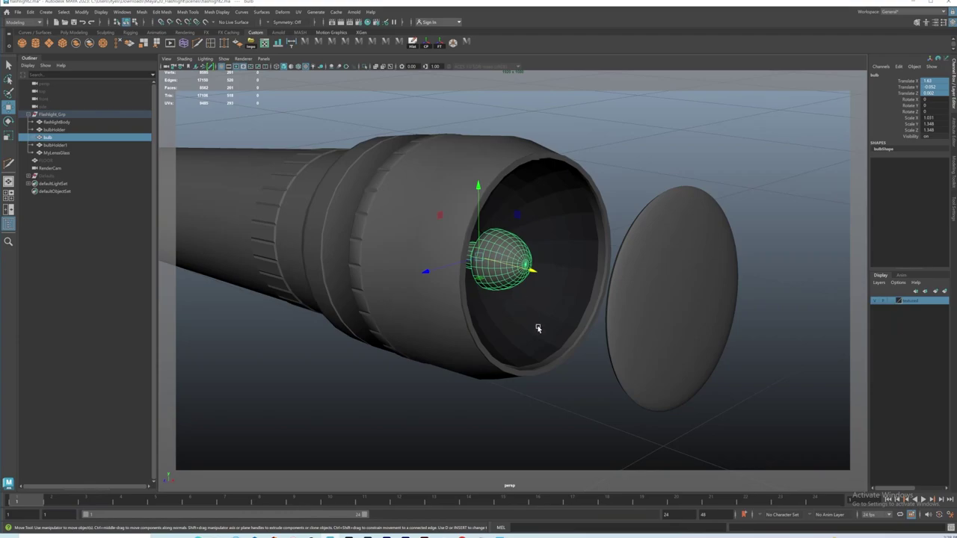
pyautogui.click(507, 259)
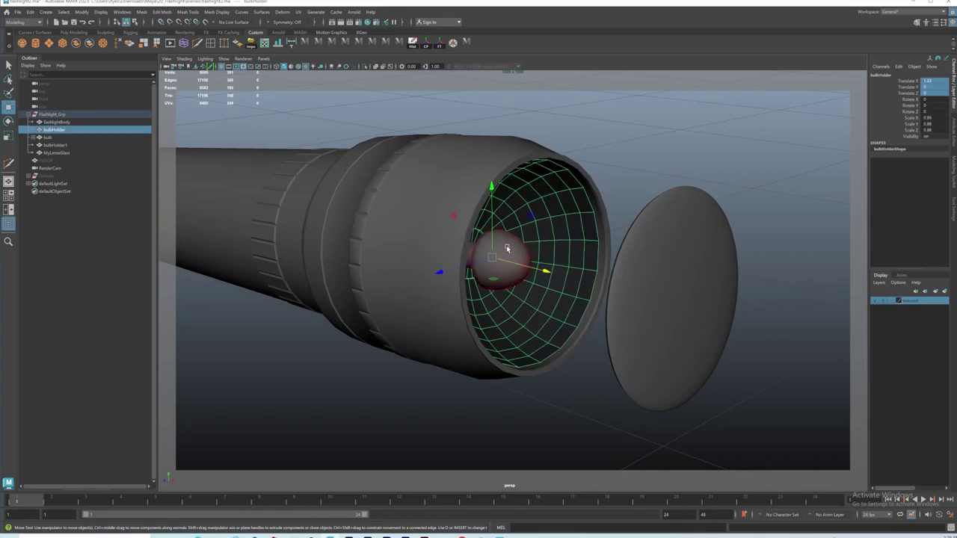
pyautogui.click(510, 277)
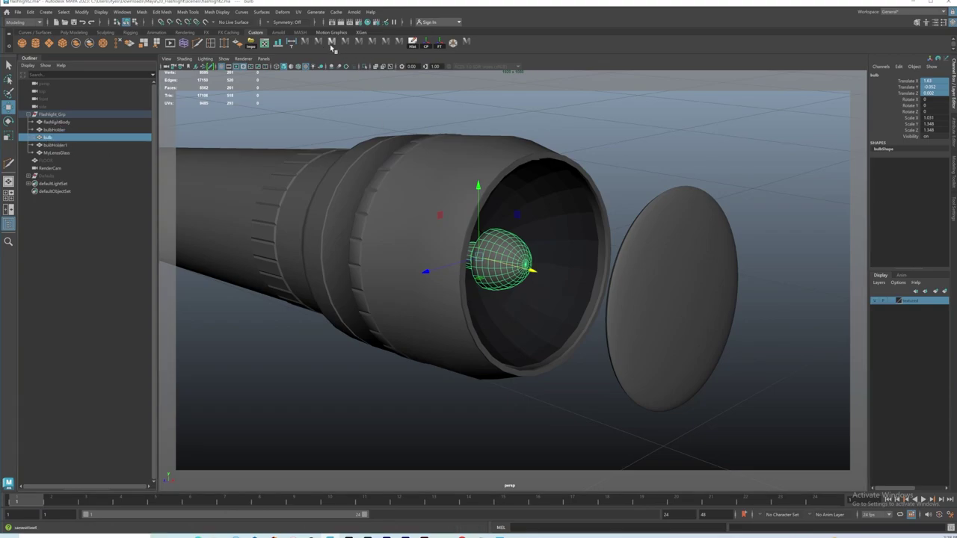
pyautogui.click(365, 67)
pyautogui.click(559, 274)
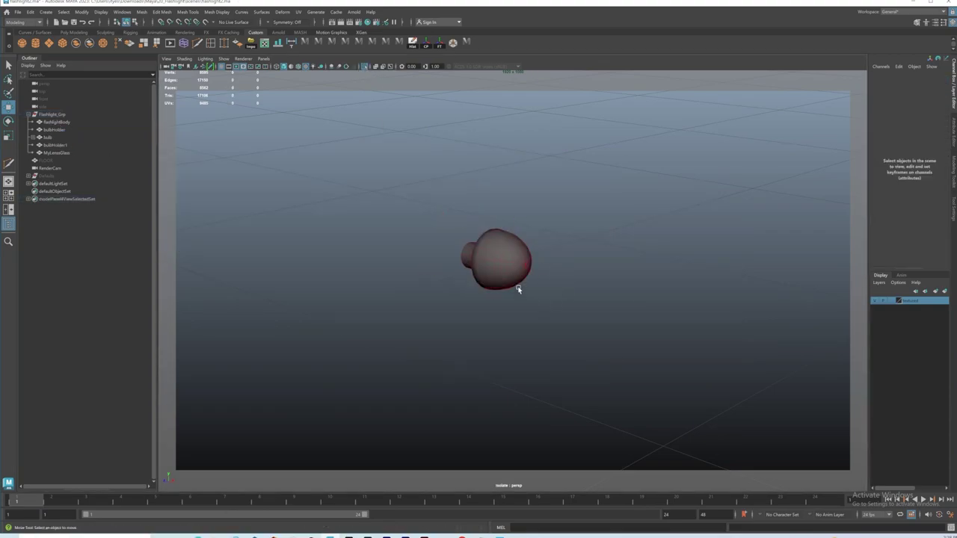
pyautogui.keyDown('alt'); pyautogui.moveTo(517, 284); pyautogui.dragTo(535, 296); pyautogui.keyUp('alt')
pyautogui.keyDown('alt'); pyautogui.moveTo(472, 235); pyautogui.dragTo(505, 291, button='right'); pyautogui.keyUp('alt')
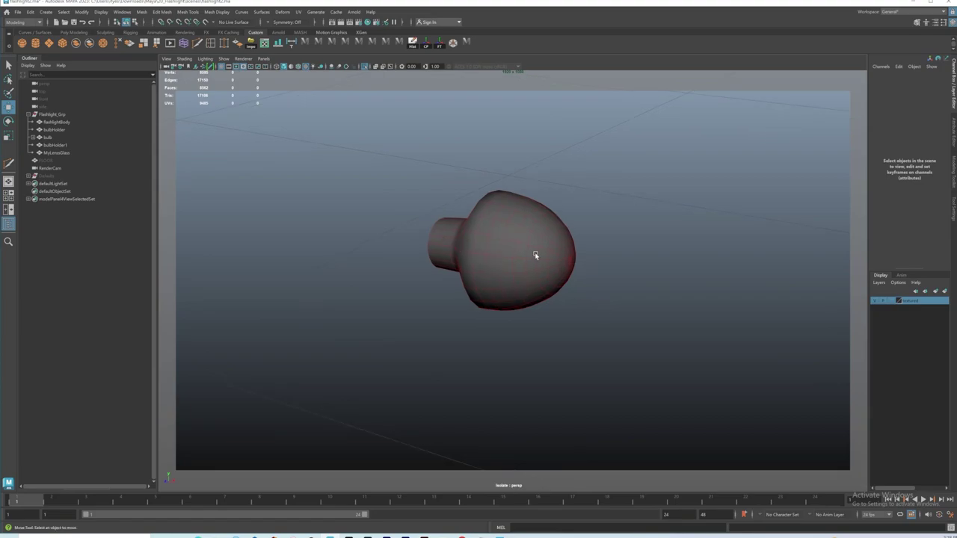
pyautogui.keyDown('alt'); pyautogui.moveTo(571, 276); pyautogui.dragTo(515, 272); pyautogui.keyUp('alt')
# Delete the BulbLight parented under the bulb and display the whole flashlight again
pyautogui.click(499, 244)
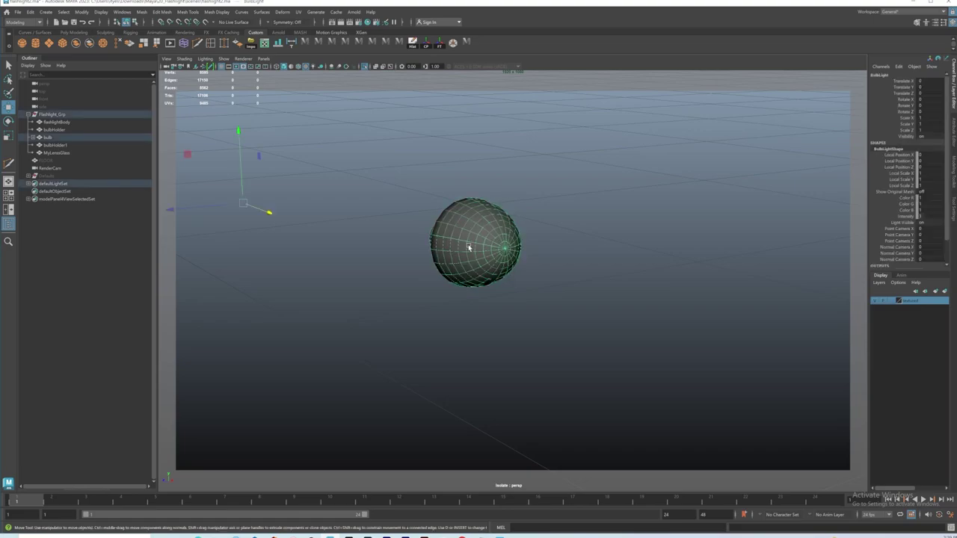
pyautogui.click(34, 137)
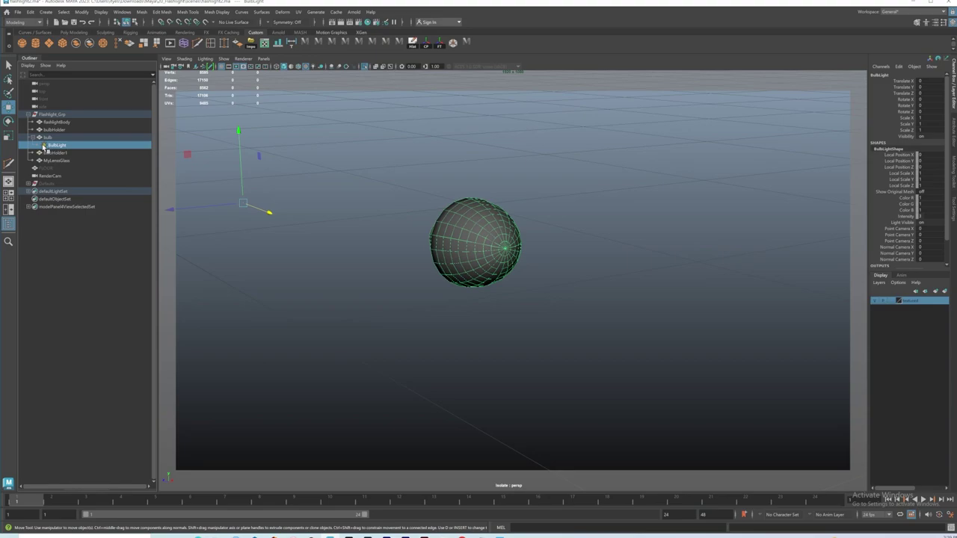
pyautogui.moveTo(45, 147); pyautogui.dragTo(46, 149)
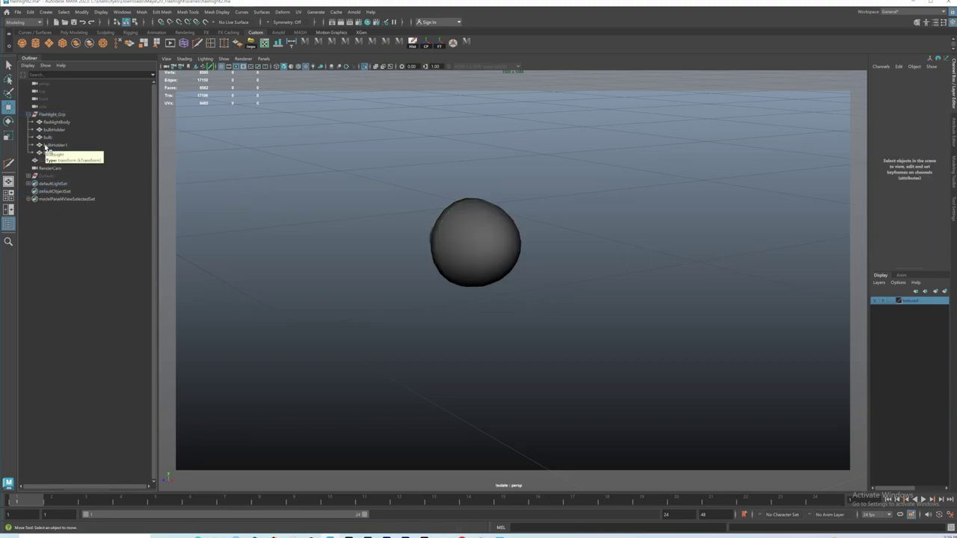
pyautogui.click(485, 256)
pyautogui.keyDown('alt'); pyautogui.moveTo(484, 255); pyautogui.dragTo(462, 72); pyautogui.keyUp('alt')
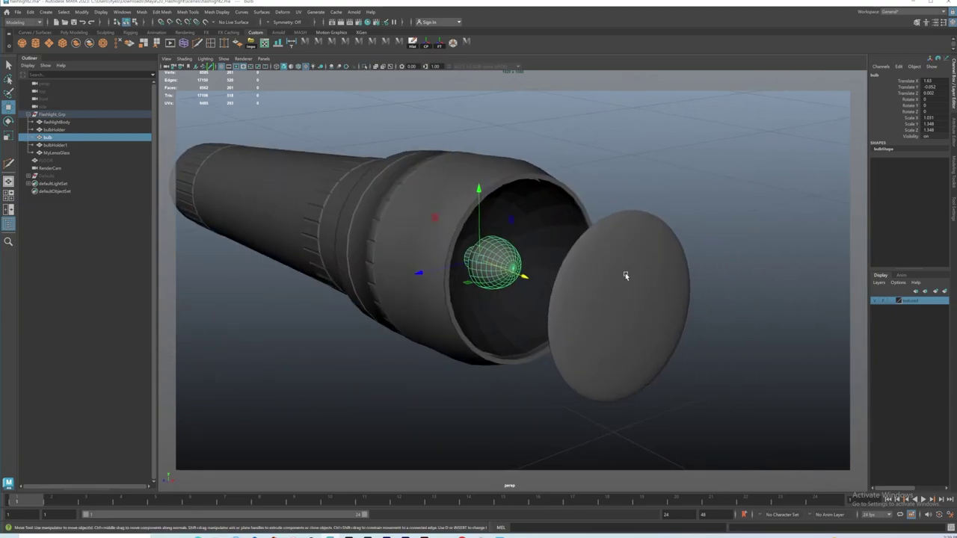
# Set the lens glass's Translate X, Y and Z to 0 to seat it in the flashlight head
pyautogui.click(626, 274)
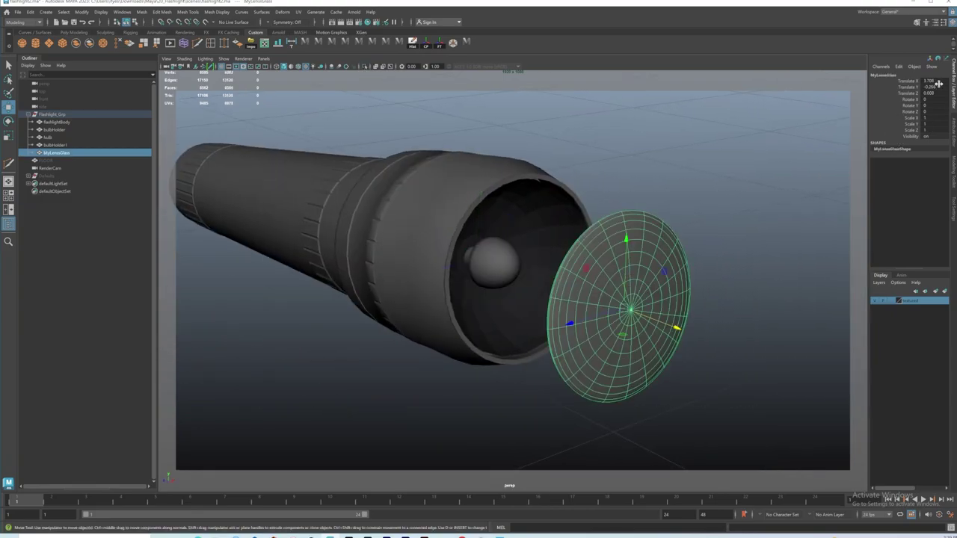
pyautogui.moveTo(935, 80); pyautogui.dragTo(935, 93)
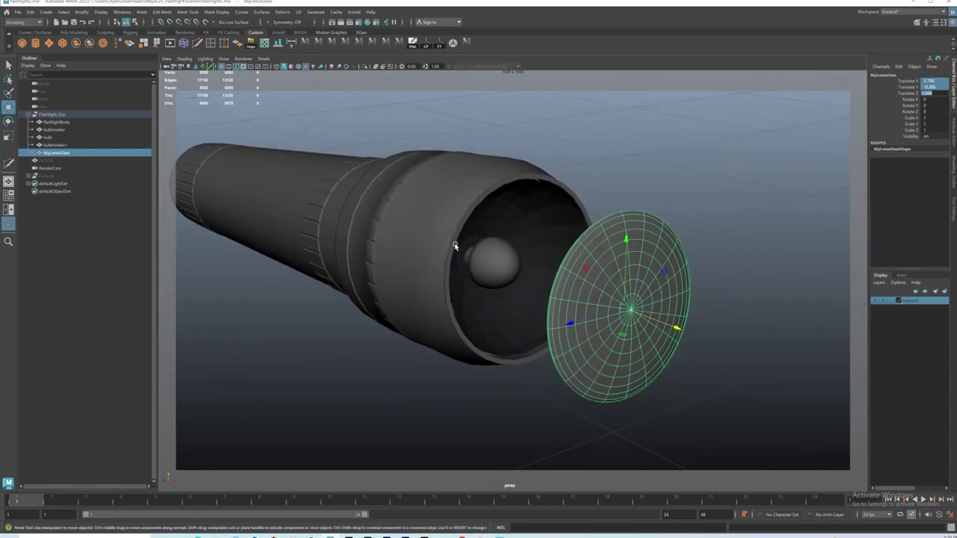
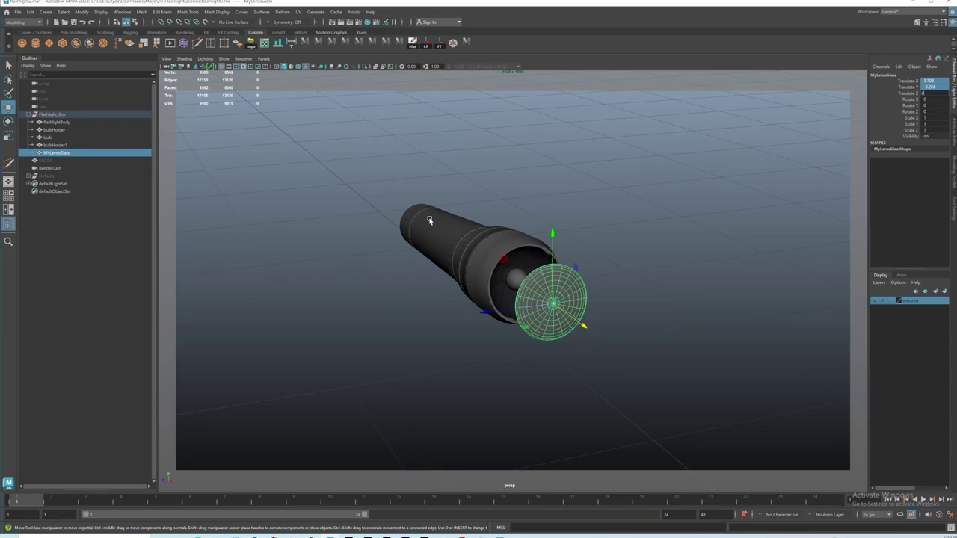
pyautogui.press('Return')
# Create a polygon plane beneath the flashlight and scale it up along X and Z into a large floor
pyautogui.keyDown('alt'); pyautogui.moveTo(409, 216); pyautogui.dragTo(440, 292); pyautogui.keyUp('alt')
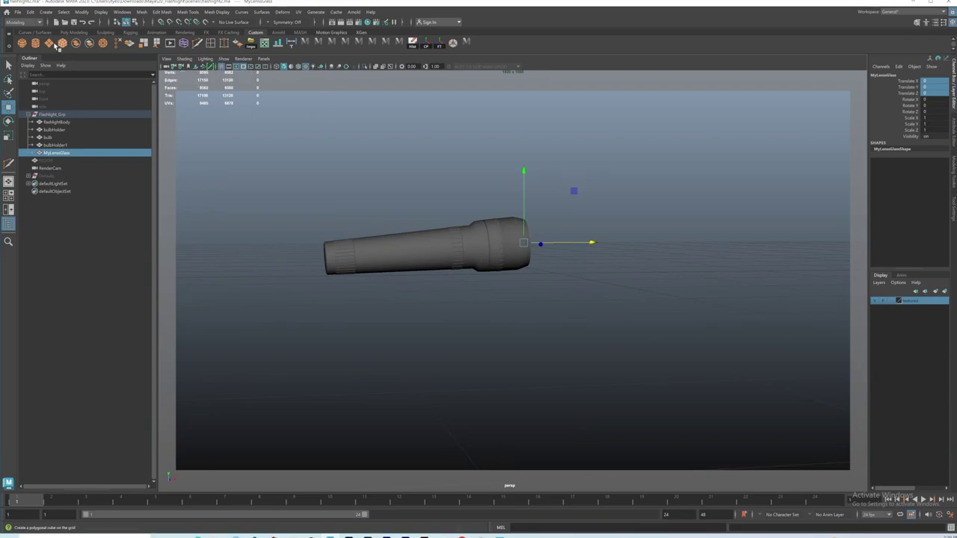
pyautogui.click(58, 44)
pyautogui.press('r')
pyautogui.moveTo(556, 274); pyautogui.dragTo(696, 346)
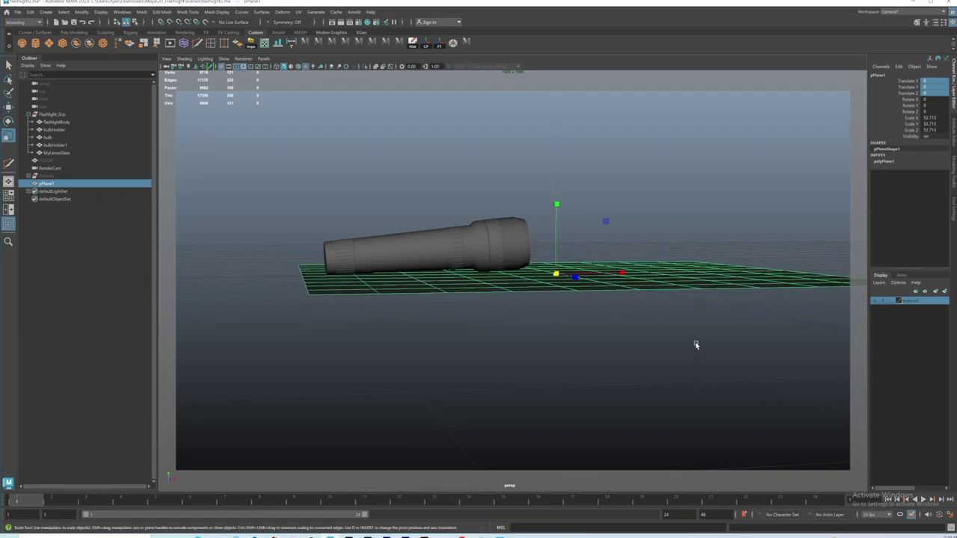
pyautogui.keyDown('alt'); pyautogui.moveTo(638, 331); pyautogui.dragTo(641, 341); pyautogui.keyUp('alt')
pyautogui.moveTo(555, 252); pyautogui.dragTo(598, 329)
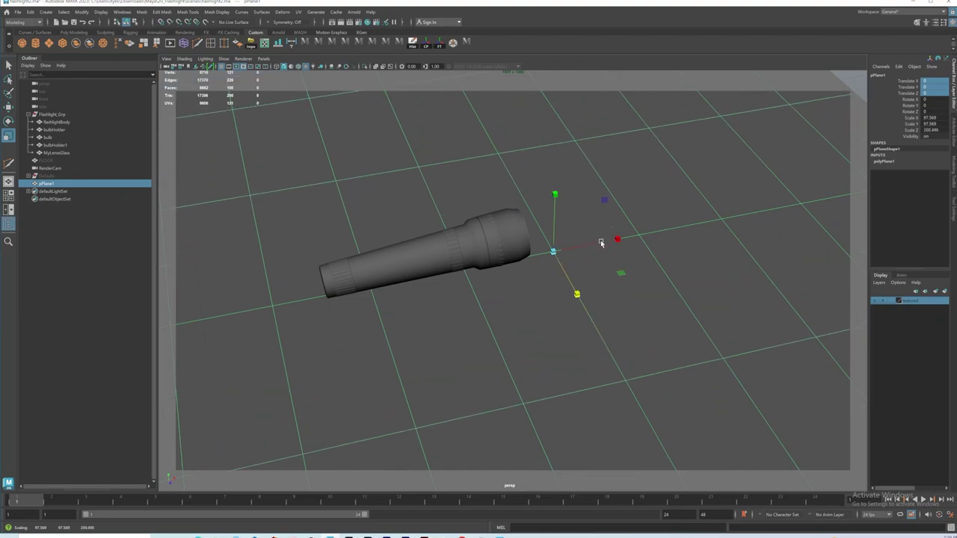
pyautogui.moveTo(618, 242); pyautogui.dragTo(716, 222)
pyautogui.moveTo(576, 297); pyautogui.dragTo(614, 346)
# Assign a new aiStandardSurface material to the floor plane and name it "floor"
pyautogui.moveTo(691, 146); pyautogui.dragTo(748, 416, button='right')
pyautogui.click(819, 75)
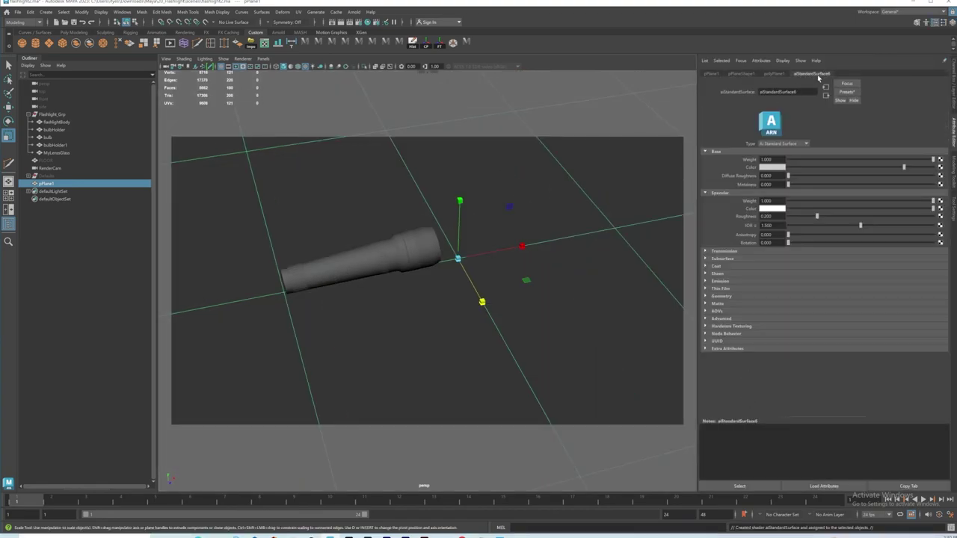
pyautogui.moveTo(797, 91); pyautogui.dragTo(760, 91)
pyautogui.press('BackSpace')
pyautogui.write('floor')
pyautogui.press('Return')
pyautogui.keyDown('alt'); pyautogui.moveTo(519, 299); pyautogui.dragTo(429, 256); pyautogui.keyUp('alt')
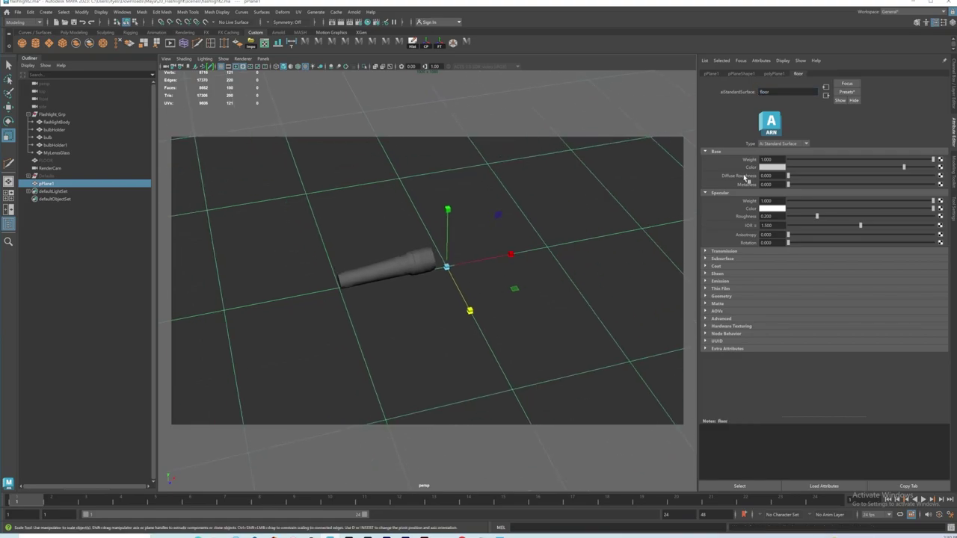
# Assign a new aiStandardSurface material to the flashlight body and name it "FLASHLIGHT"
pyautogui.keyDown('alt'); pyautogui.moveTo(402, 332); pyautogui.dragTo(477, 228); pyautogui.keyUp('alt')
pyautogui.click(376, 261)
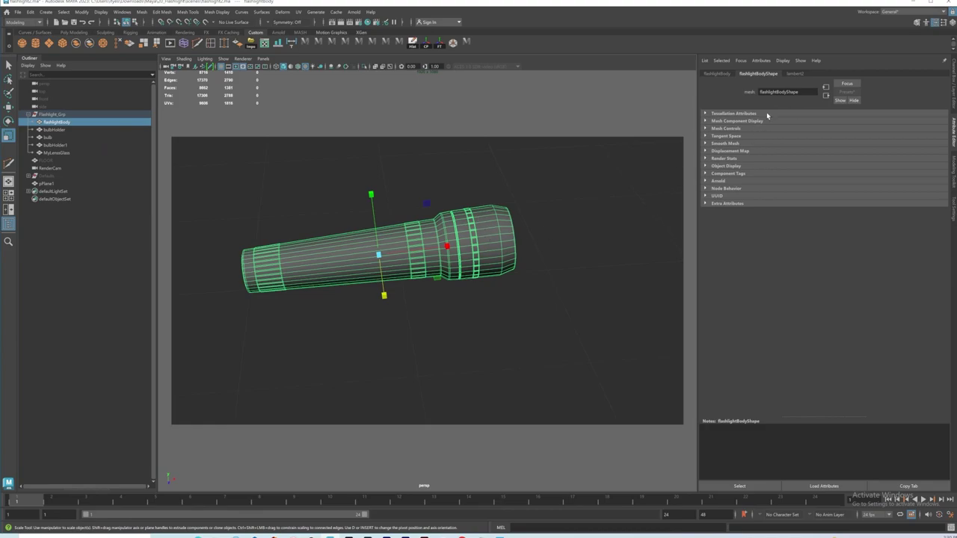
pyautogui.moveTo(480, 217); pyautogui.dragTo(543, 490, button='right')
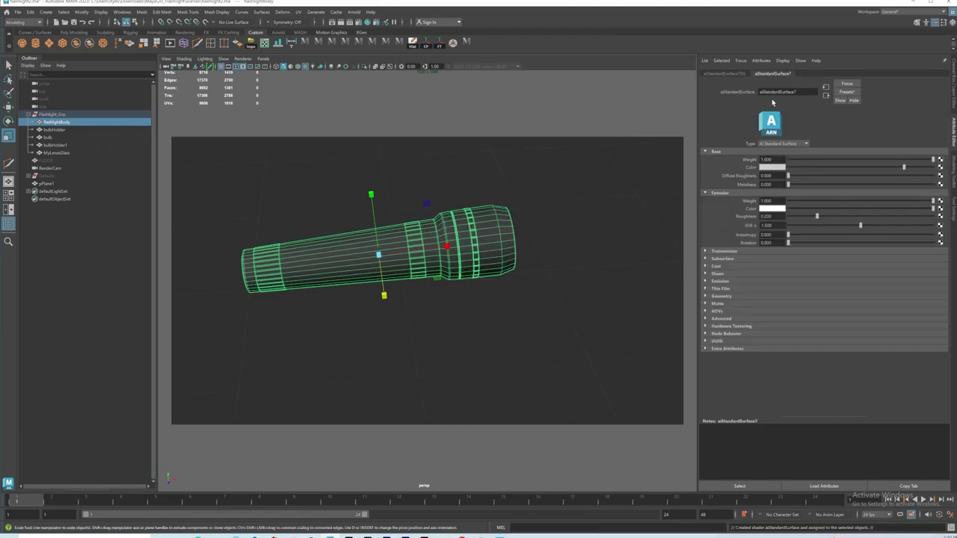
pyautogui.click(796, 91)
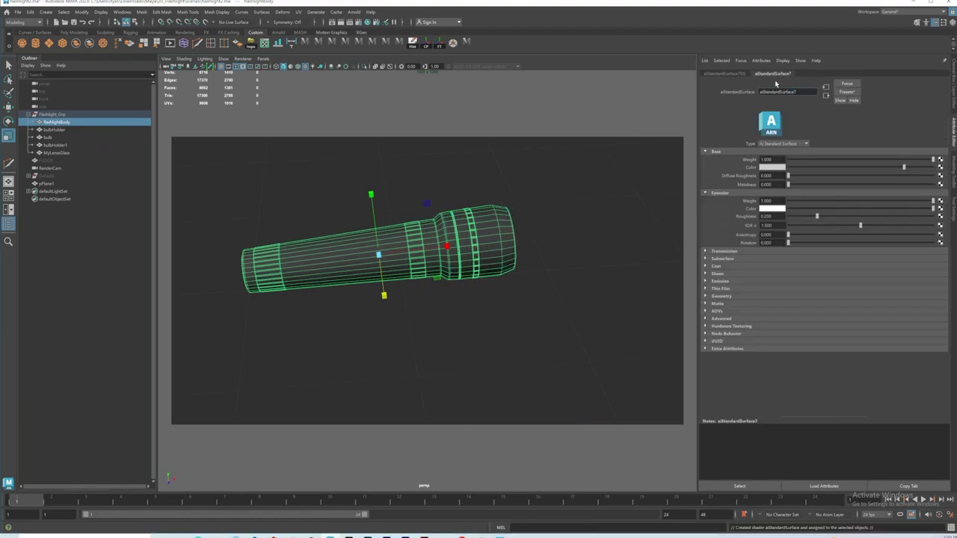
pyautogui.hotkey('ctrl', 'a')
pyautogui.press('capslock')
pyautogui.write('F')
pyautogui.press('Return')
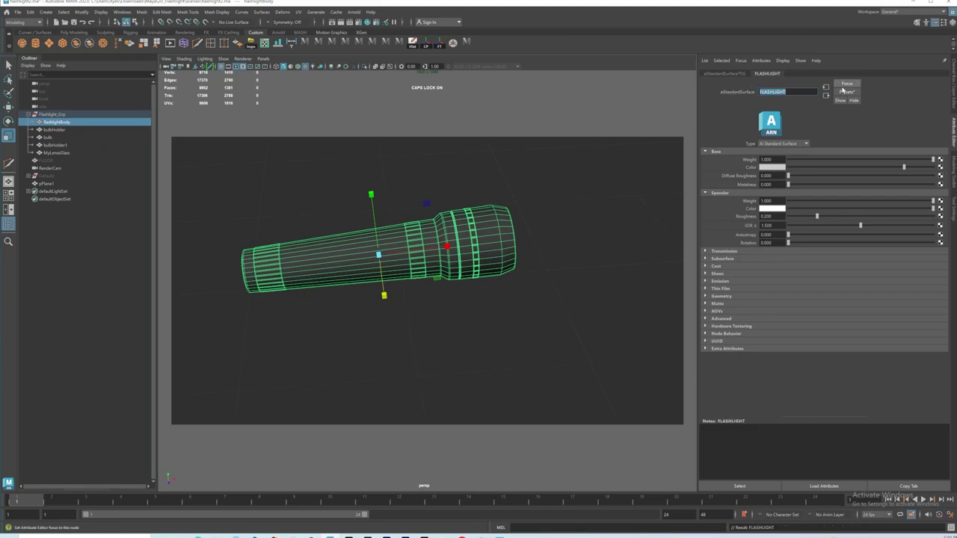
# Replace the FLASHLIGHT material's settings with the Car_Paint_Metallic preset and darken its base color to nearly black
pyautogui.click(846, 91)
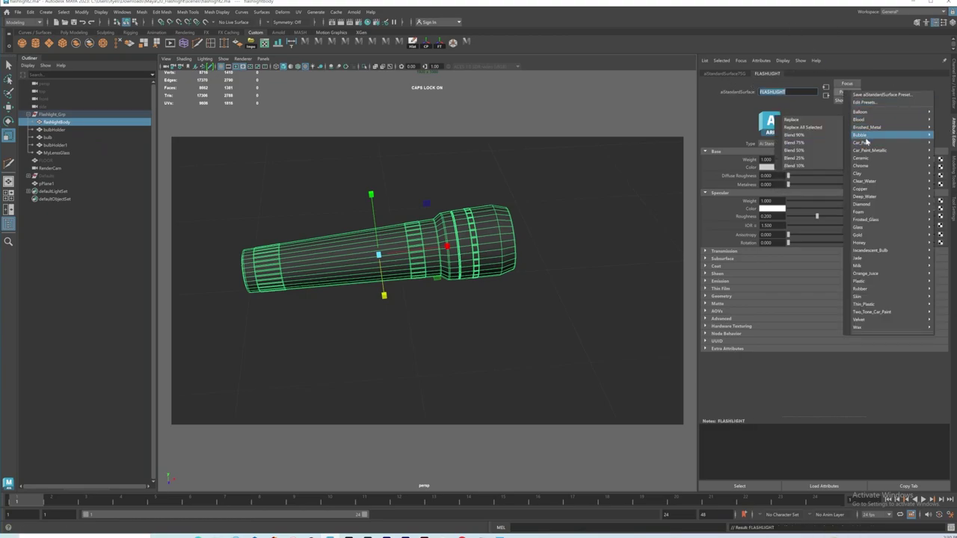
pyautogui.moveTo(876, 144)
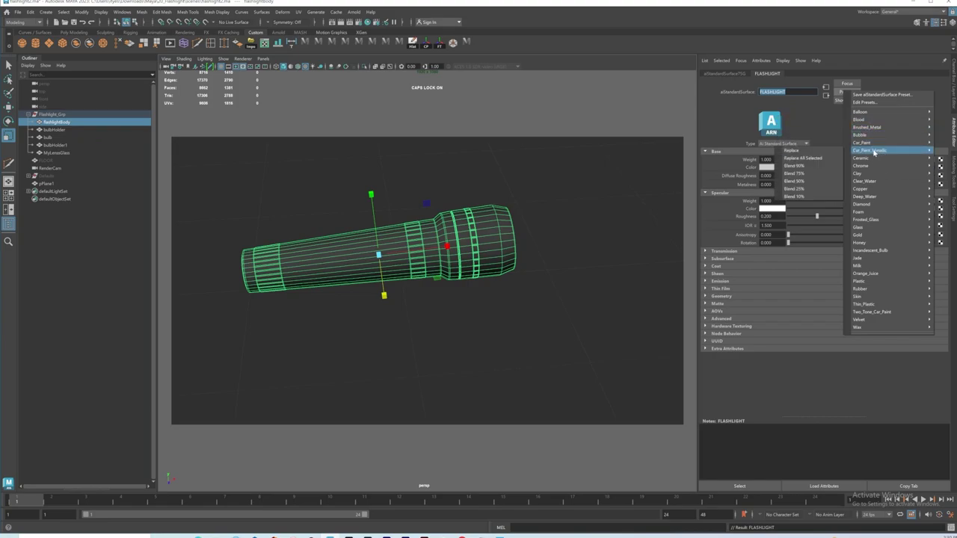
pyautogui.click(801, 151)
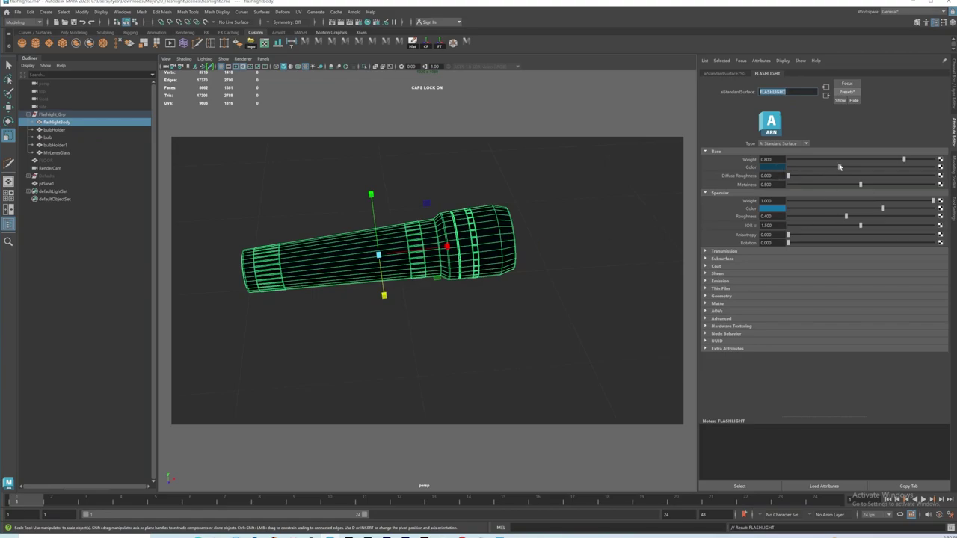
pyautogui.moveTo(830, 167); pyautogui.dragTo(804, 169)
# Assign a new aiStandardSurface material to the flashlight's lens glass and name it "GLASS"
pyautogui.keyDown('alt'); pyautogui.moveTo(483, 274); pyautogui.dragTo(409, 250); pyautogui.keyUp('alt')
pyautogui.click(519, 278)
pyautogui.keyDown('alt'); pyautogui.moveTo(505, 275); pyautogui.dragTo(458, 234); pyautogui.keyUp('alt')
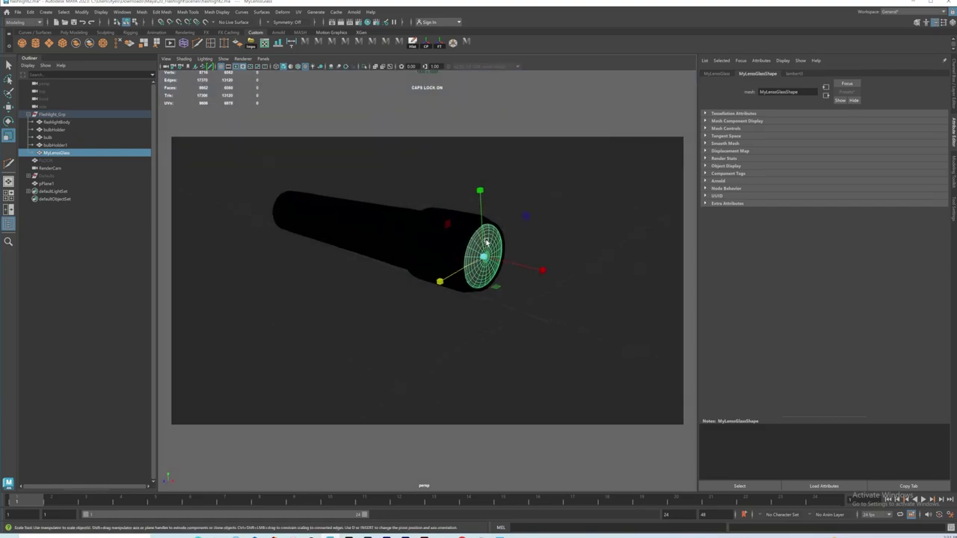
pyautogui.rightClick(491, 237)
pyautogui.moveTo(506, 437)
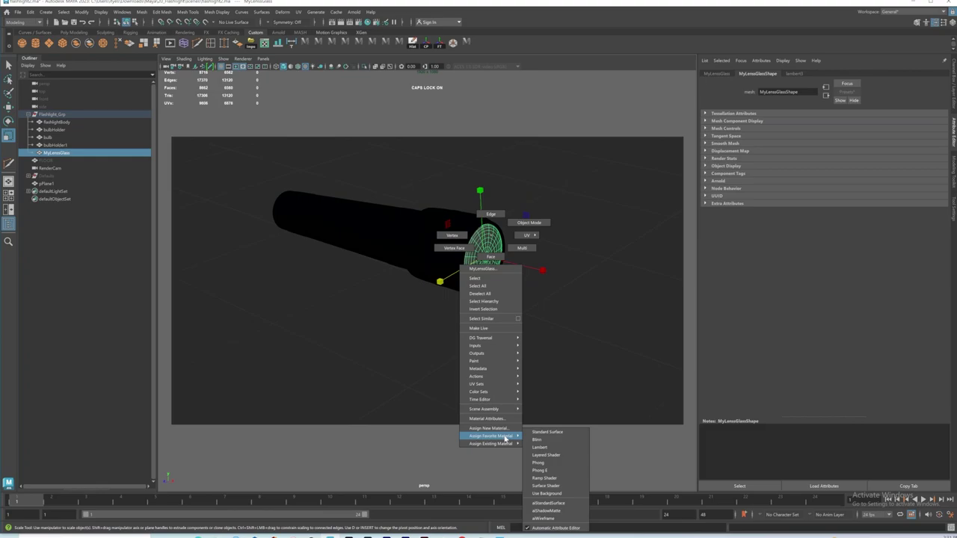
pyautogui.click(549, 503)
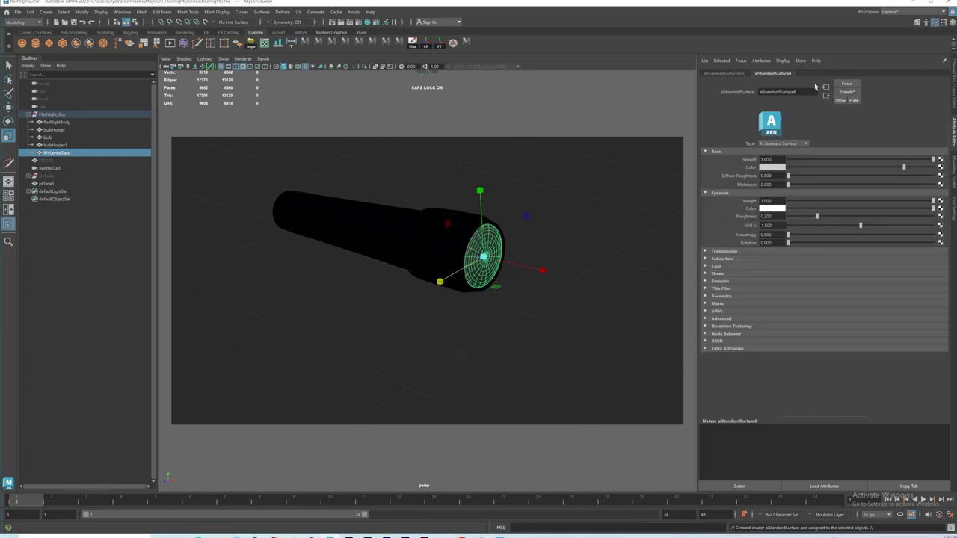
pyautogui.doubleClick(777, 91)
pyautogui.write('GLASS')
pyautogui.press('Return')
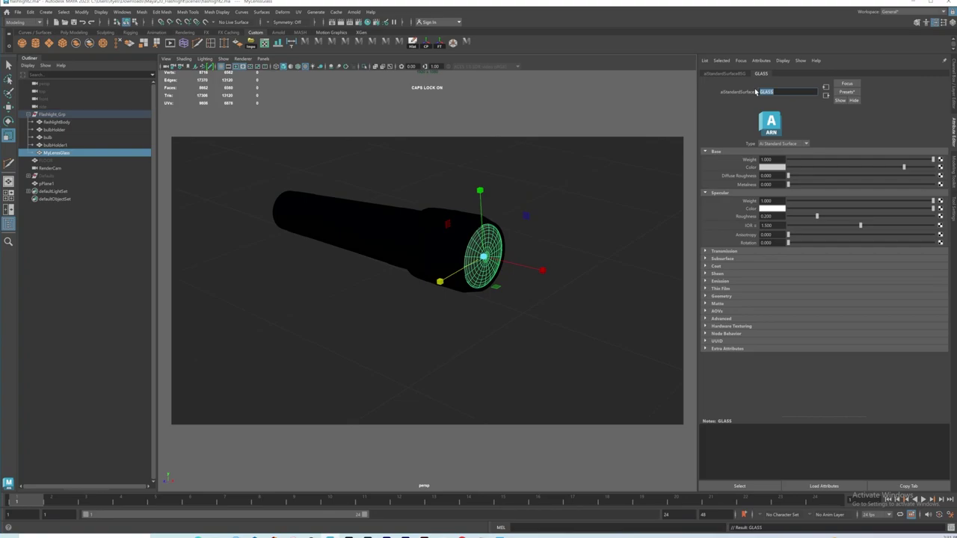
# Replace the GLASS material's settings with the Glass preset
pyautogui.click(847, 93)
pyautogui.moveTo(870, 162)
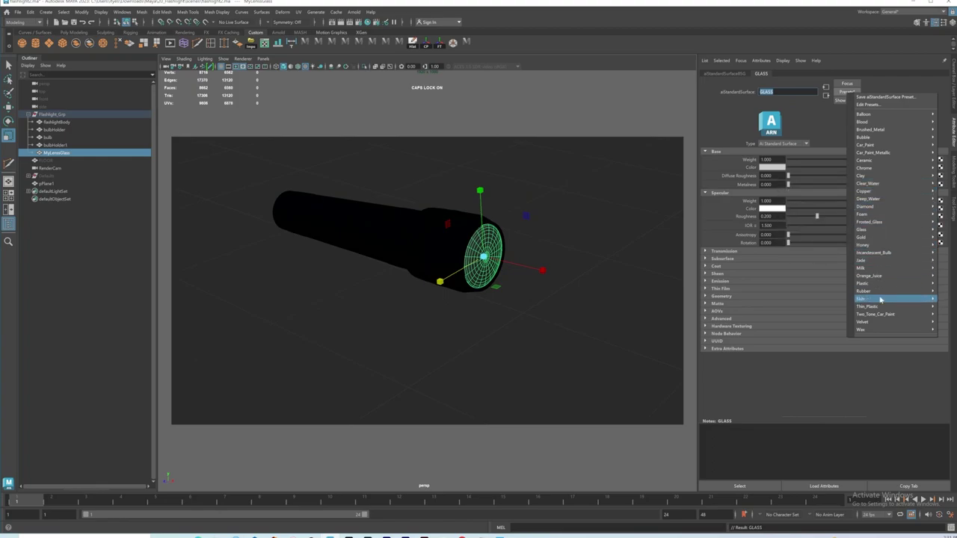
pyautogui.moveTo(865, 207)
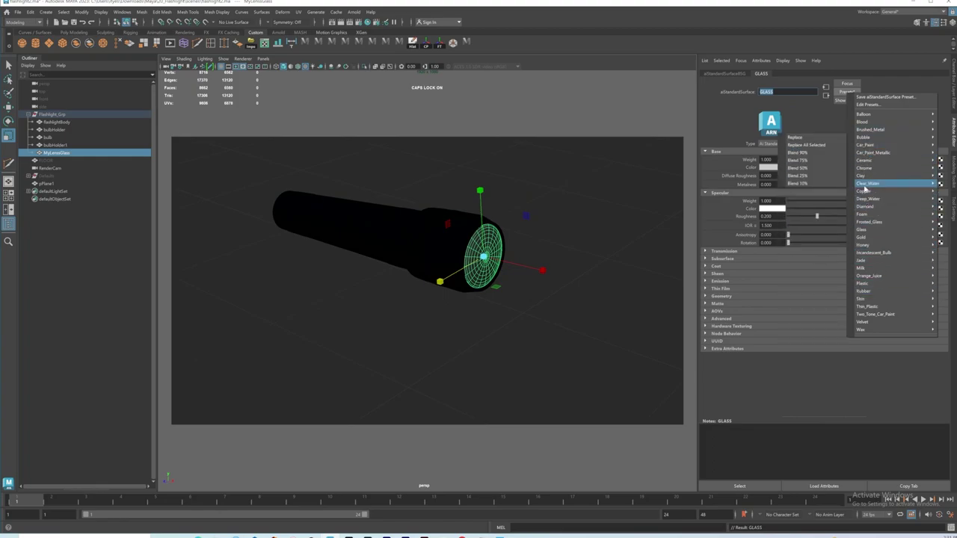
pyautogui.click(819, 232)
pyautogui.keyDown('alt'); pyautogui.moveTo(498, 284); pyautogui.dragTo(449, 215); pyautogui.keyUp('alt')
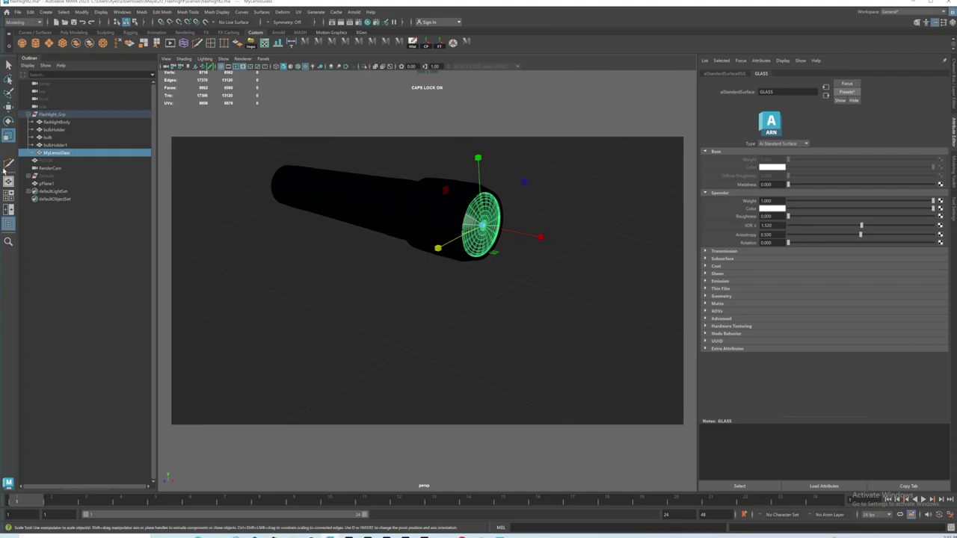
# Assign a new aiStandardSurface material to the bulb inside the flashlight head and name it "LIGHTBULB"
pyautogui.click(48, 137)
pyautogui.keyDown('alt'); pyautogui.moveTo(442, 220); pyautogui.dragTo(488, 267); pyautogui.keyUp('alt')
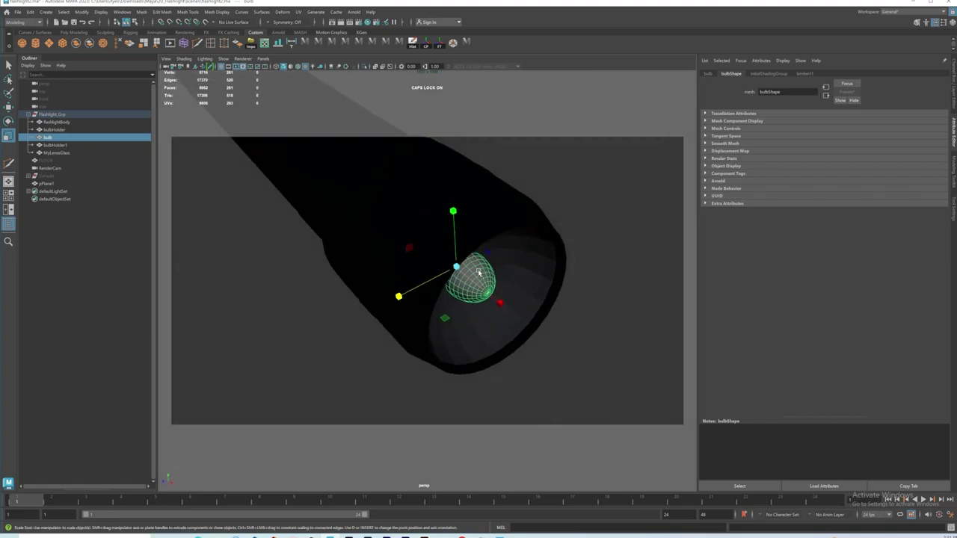
pyautogui.keyDown('alt'); pyautogui.moveTo(485, 271); pyautogui.dragTo(456, 252, button='middle'); pyautogui.keyUp('alt')
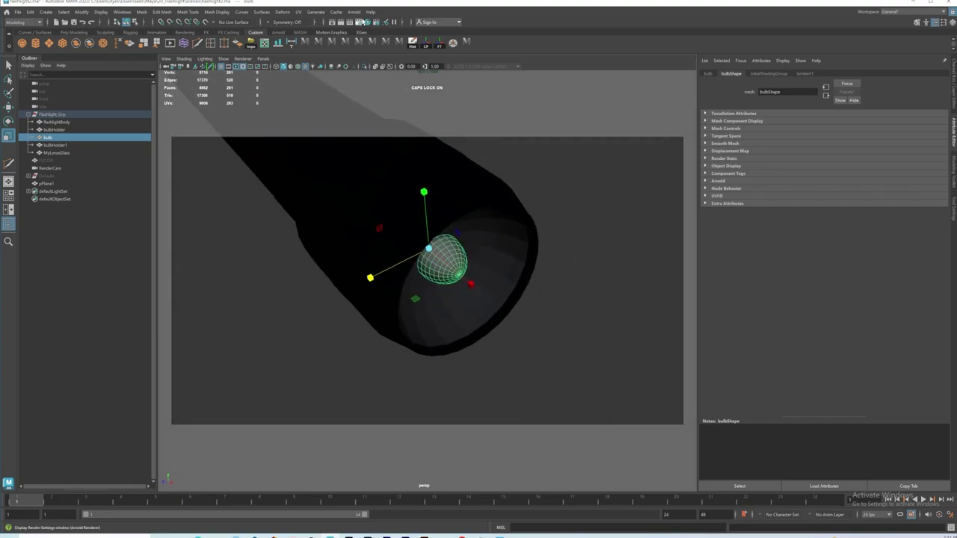
pyautogui.click(361, 21)
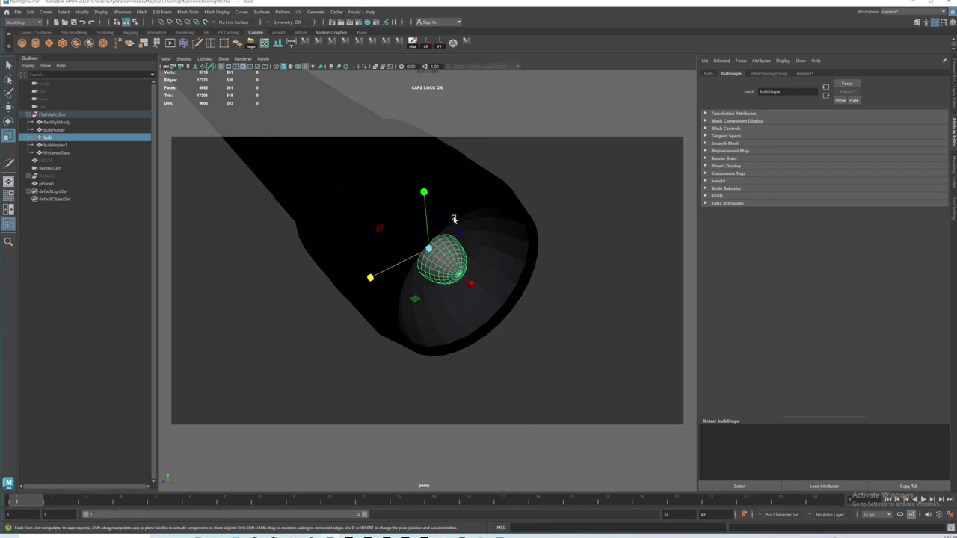
pyautogui.moveTo(451, 257); pyautogui.dragTo(507, 503, button='right')
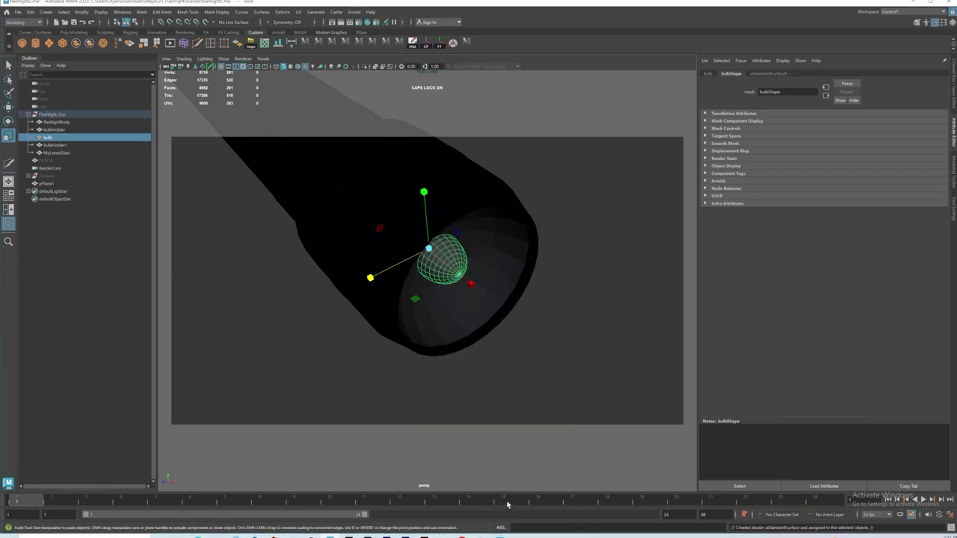
pyautogui.doubleClick(777, 91)
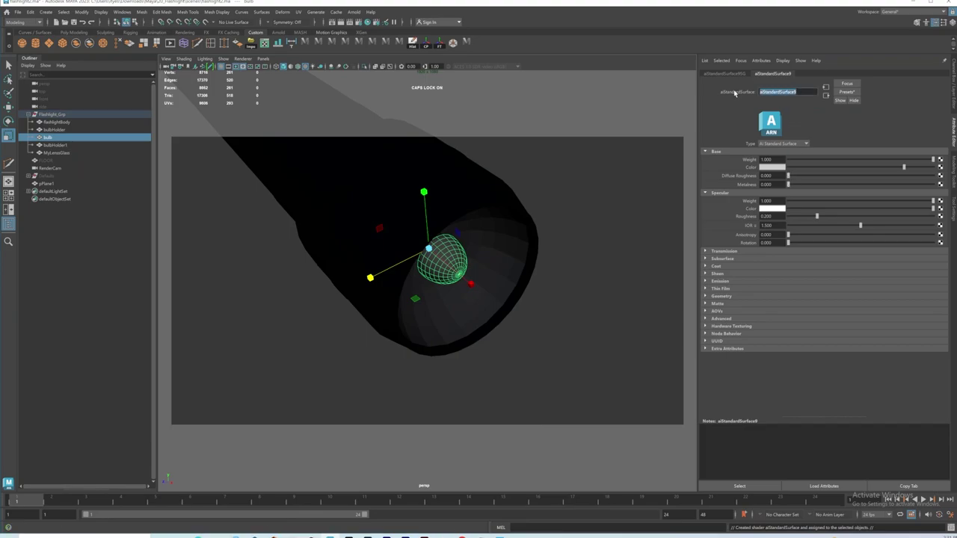
pyautogui.write('LIGHTBULB')
pyautogui.press('Return')
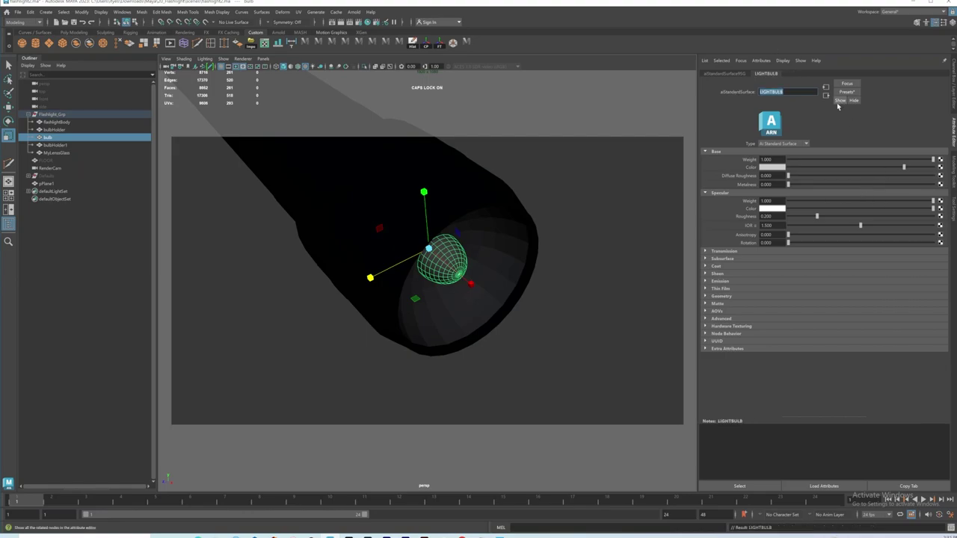
# Run an Arnold test render of the scene through RenderCam, and close the render view
pyautogui.press('f')
pyautogui.keyDown('alt'); pyautogui.moveTo(435, 268); pyautogui.dragTo(425, 231); pyautogui.keyUp('alt')
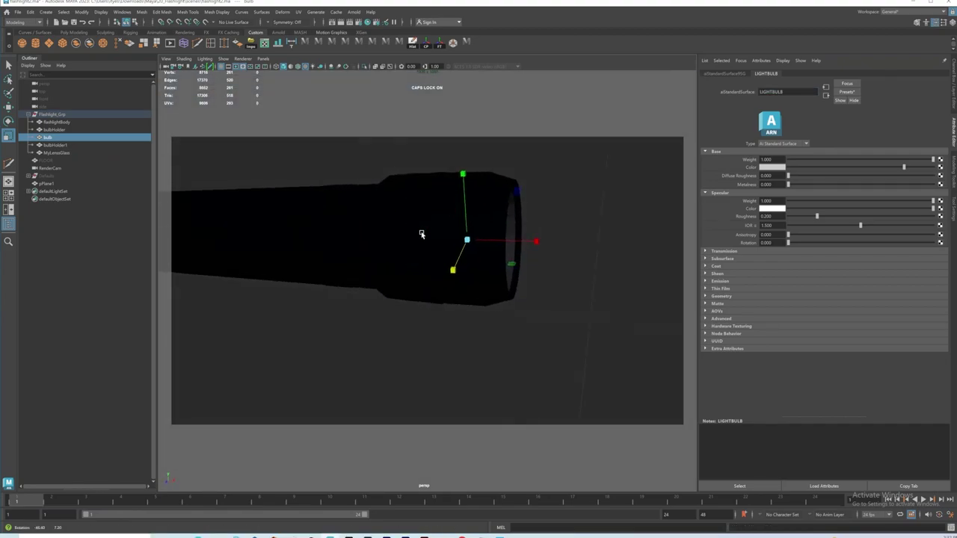
pyautogui.keyDown('alt'); pyautogui.moveTo(527, 271); pyautogui.dragTo(445, 177); pyautogui.keyUp('alt')
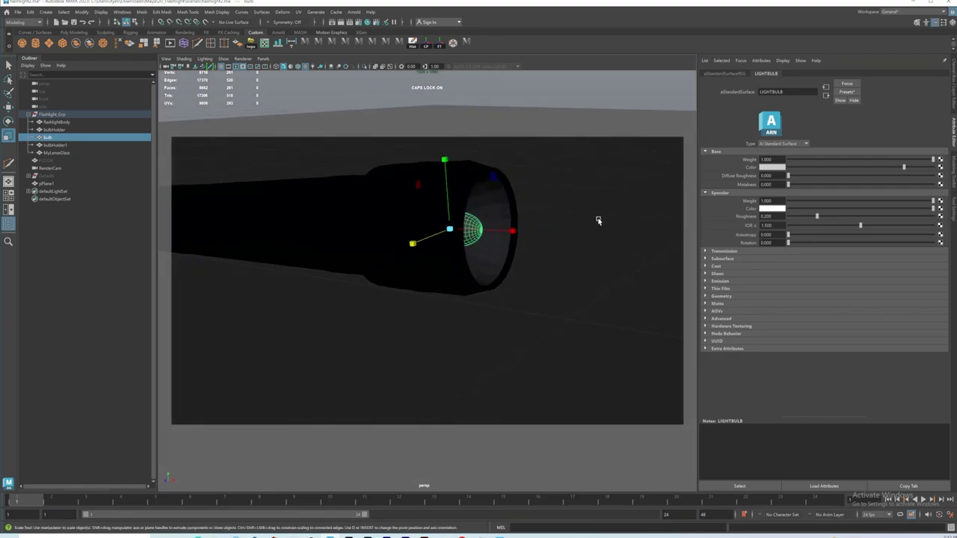
pyautogui.click(504, 218)
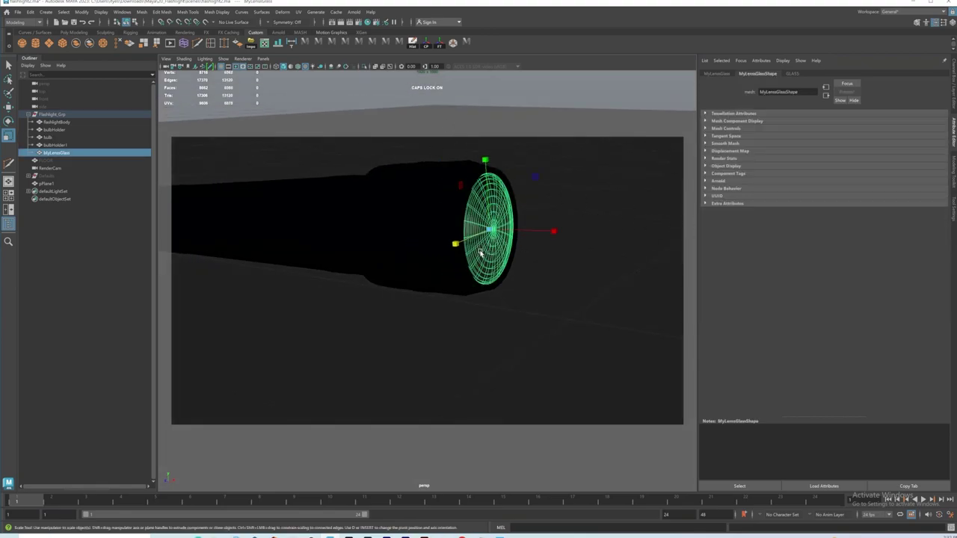
pyautogui.keyDown('alt'); pyautogui.moveTo(499, 243); pyautogui.dragTo(476, 238); pyautogui.keyUp('alt')
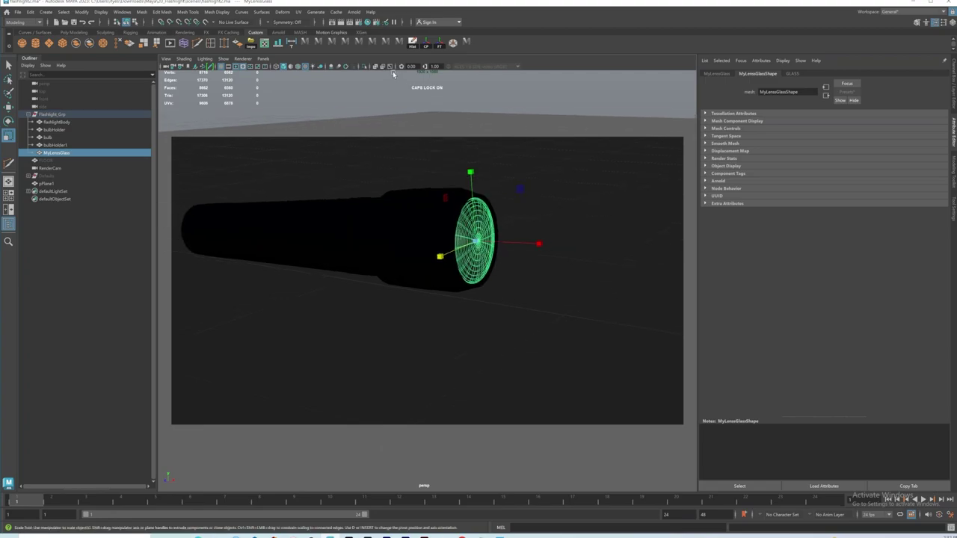
pyautogui.click(354, 12)
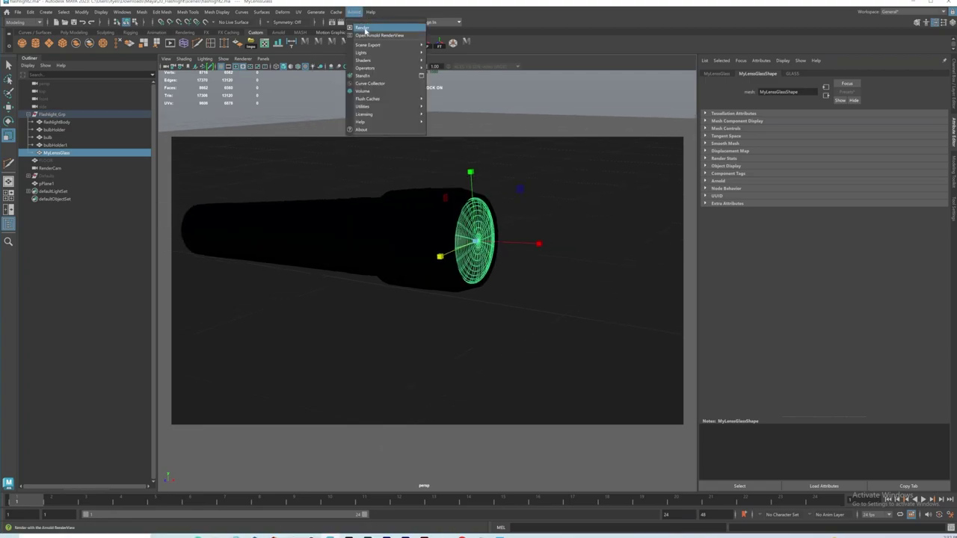
pyautogui.click(365, 29)
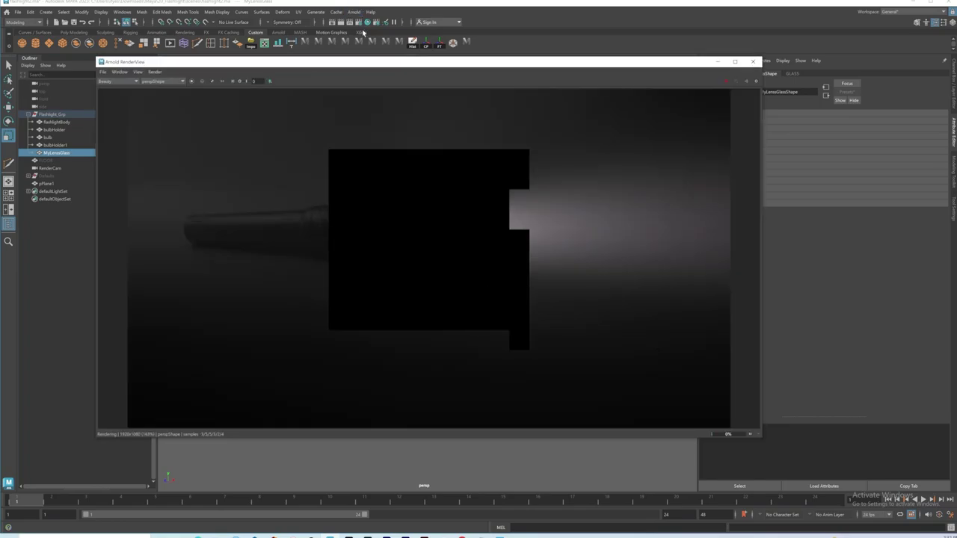
pyautogui.click(159, 81)
pyautogui.click(163, 95)
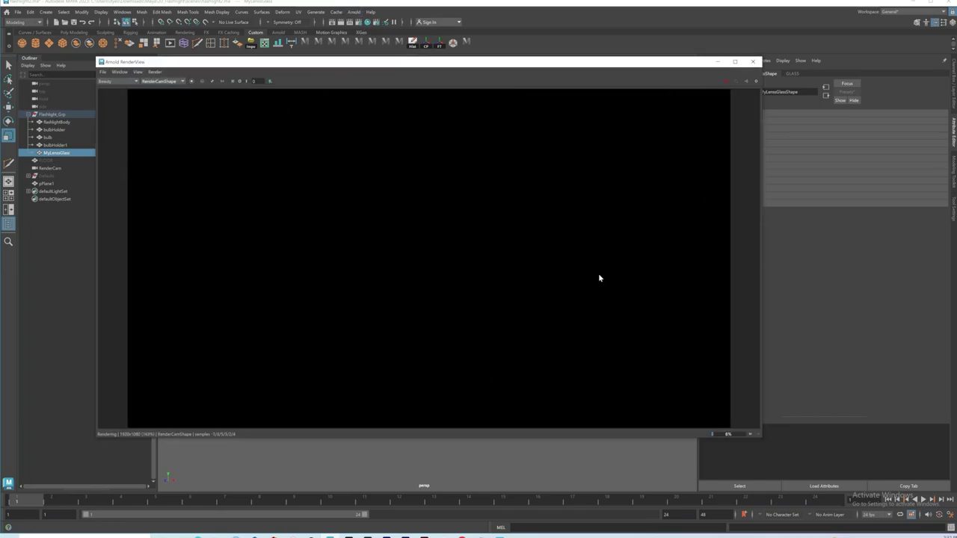
pyautogui.click(752, 61)
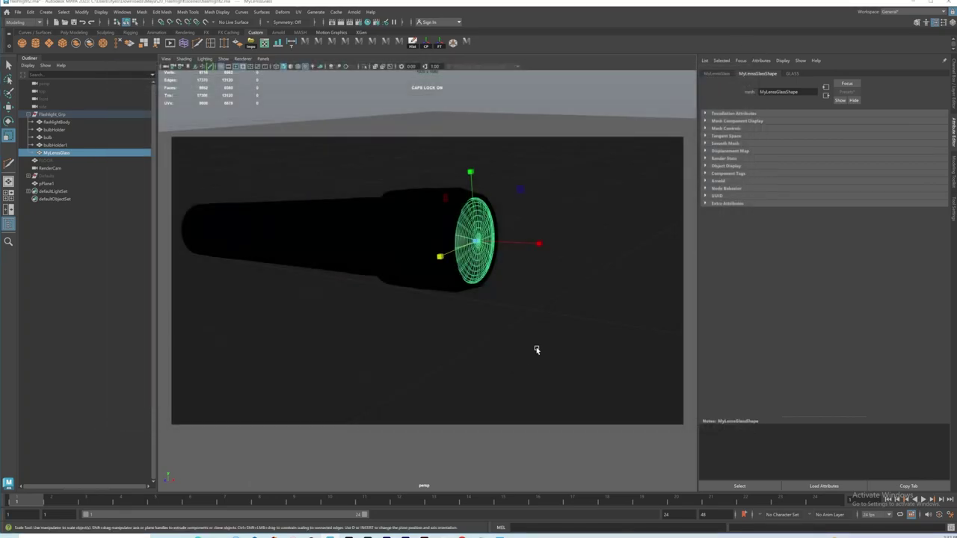
# Create an Arnold area light in the scene
pyautogui.keyDown('alt'); pyautogui.moveTo(530, 356); pyautogui.dragTo(344, 196, button='right'); pyautogui.keyUp('alt')
pyautogui.keyDown('alt'); pyautogui.moveTo(344, 196); pyautogui.dragTo(401, 249); pyautogui.keyUp('alt')
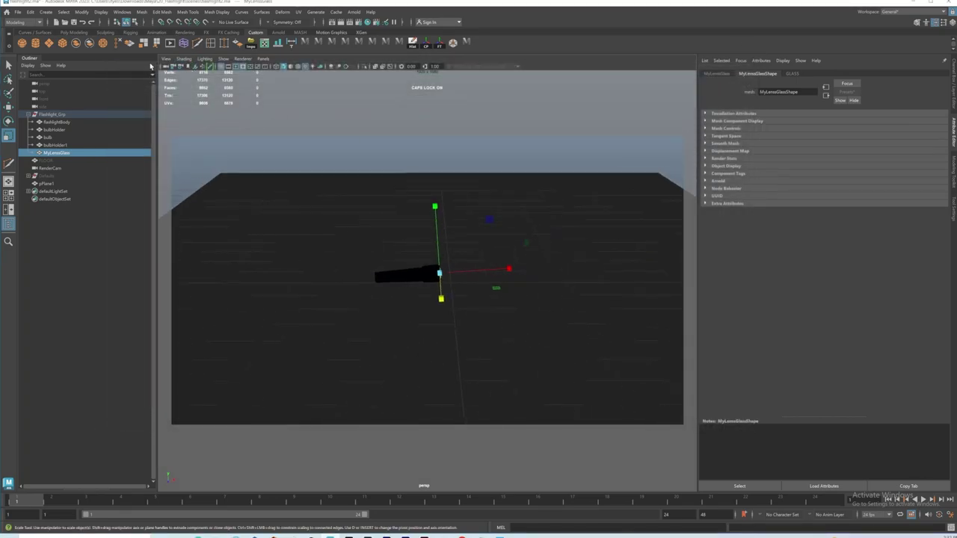
pyautogui.click(45, 12)
pyautogui.click(354, 13)
pyautogui.click(354, 13)
pyautogui.moveTo(366, 53)
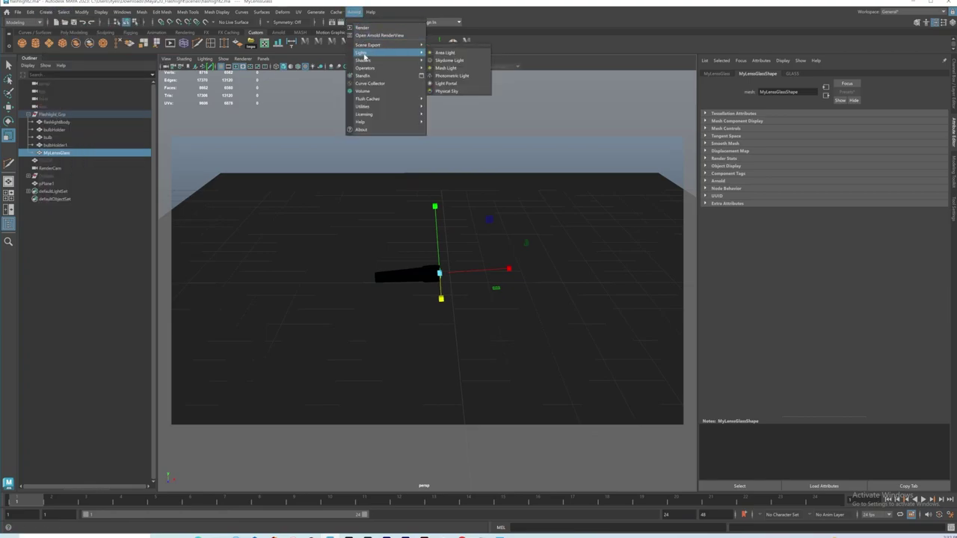
pyautogui.click(446, 53)
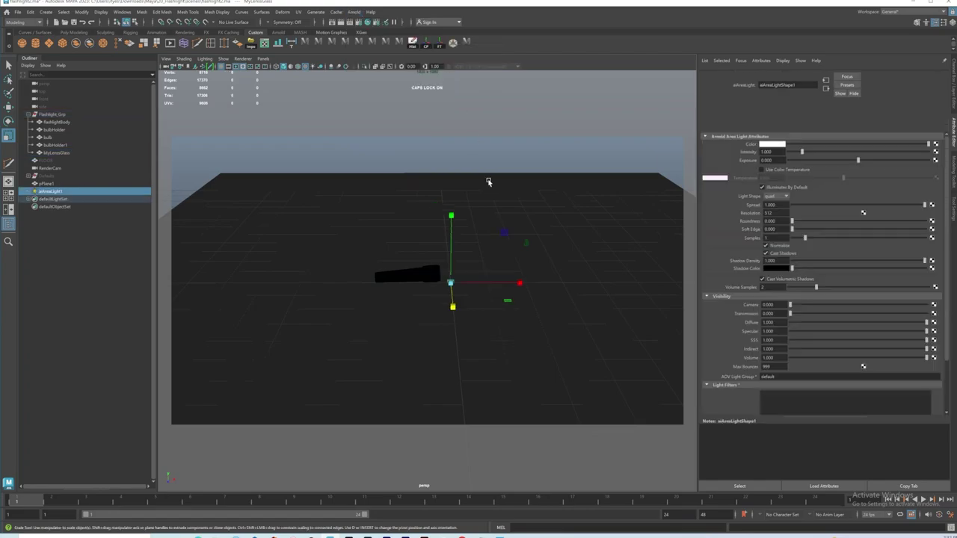
# Scale the area light up uniformly to about 8.6 and raise it above the flashlight to about 18.6 in Y
pyautogui.moveTo(450, 282); pyautogui.dragTo(488, 310)
pyautogui.press('w')
pyautogui.moveTo(454, 209); pyautogui.dragTo(387, 230)
# Rotate the area light about its vertical axis, setting Rotate Y to -90
pyautogui.press('e')
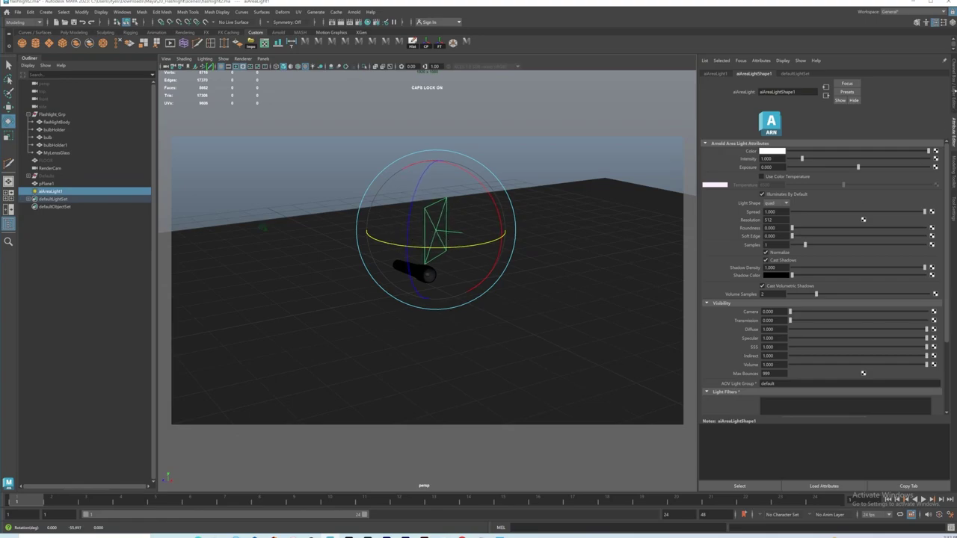
pyautogui.hotkey('ctrl', 'a')
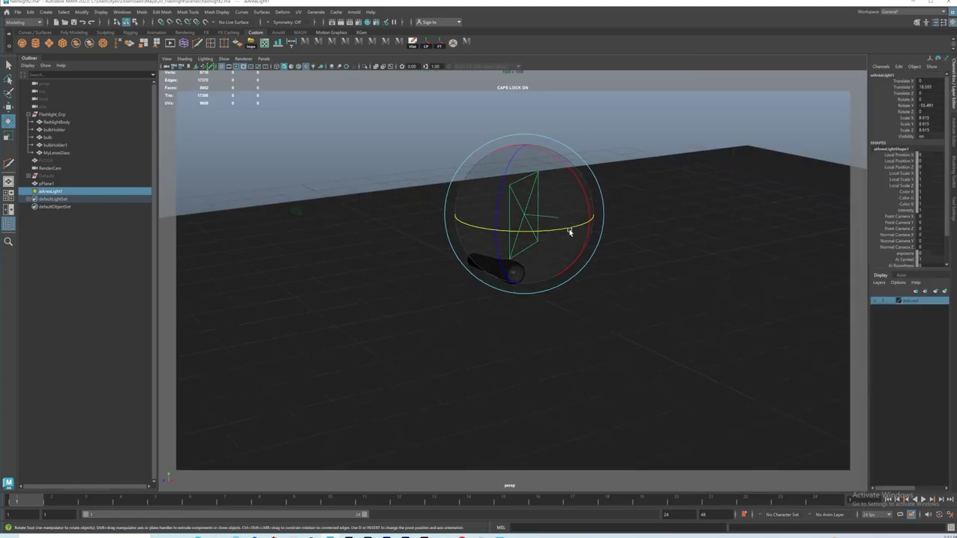
pyautogui.moveTo(566, 228); pyautogui.dragTo(573, 227)
pyautogui.click(934, 106)
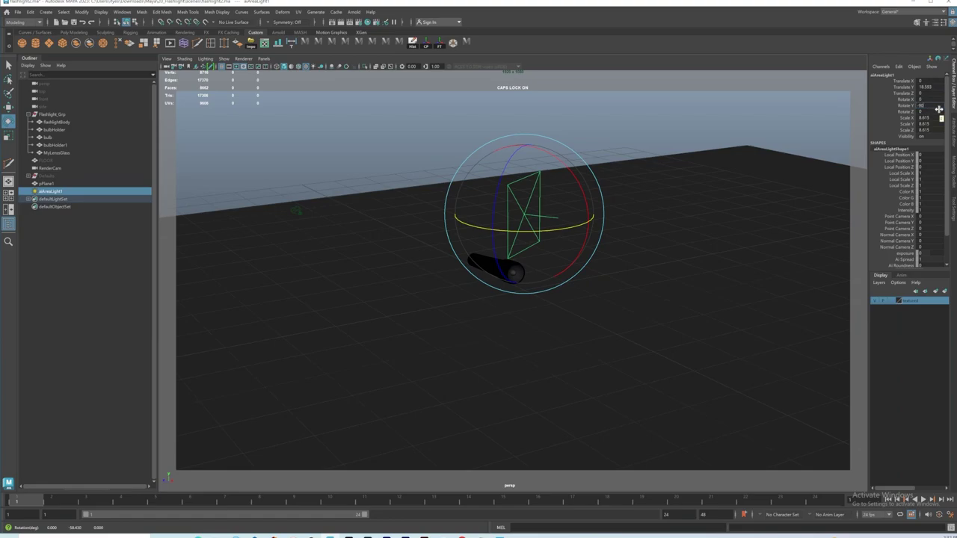
pyautogui.write('-90')
pyautogui.press('Return')
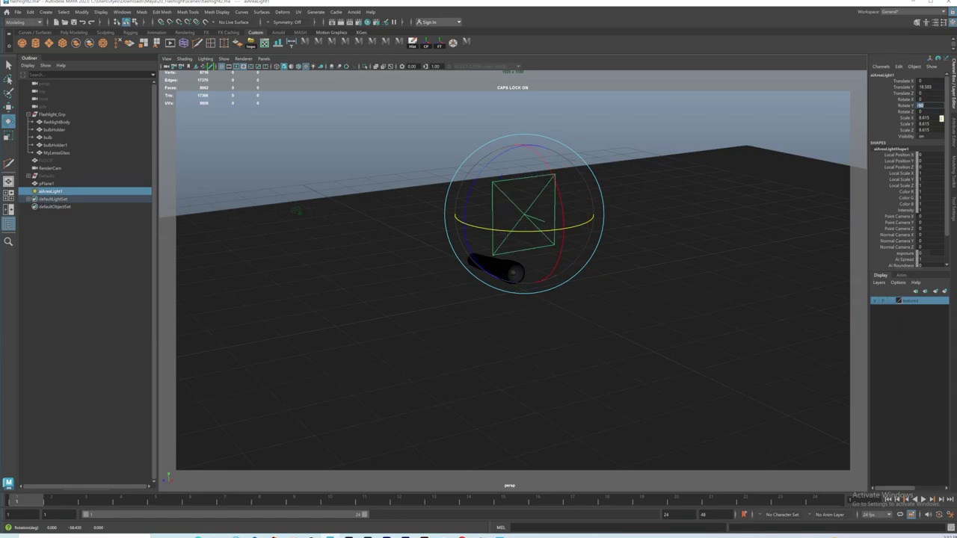
# Move the area light to about -24.9 in X and set Rotate X to -90 so it faces down
pyautogui.click(8, 107)
pyautogui.keyDown('alt'); pyautogui.moveTo(620, 338); pyautogui.dragTo(617, 241); pyautogui.keyUp('alt')
pyautogui.moveTo(544, 233); pyautogui.dragTo(529, 234)
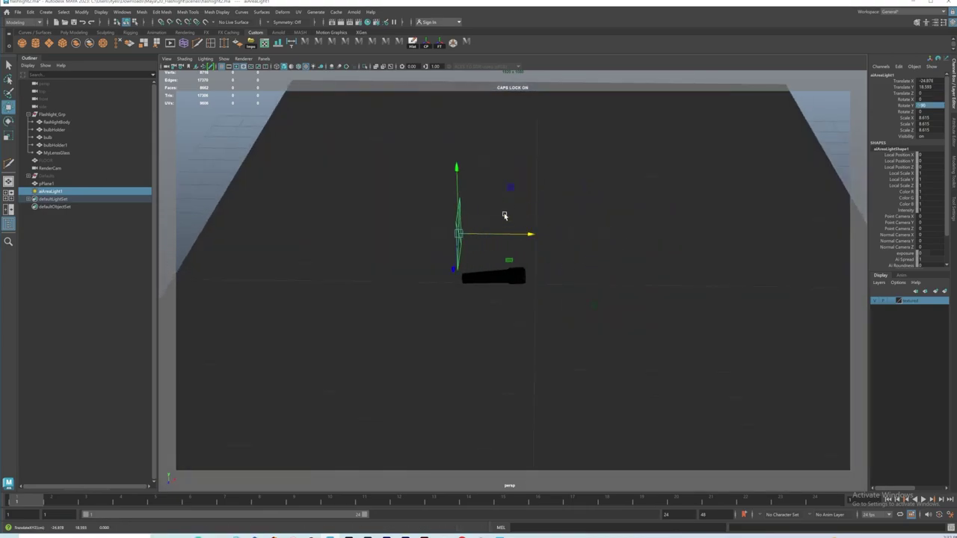
pyautogui.press('e')
pyautogui.moveTo(486, 179); pyautogui.dragTo(526, 219)
pyautogui.doubleClick(936, 100)
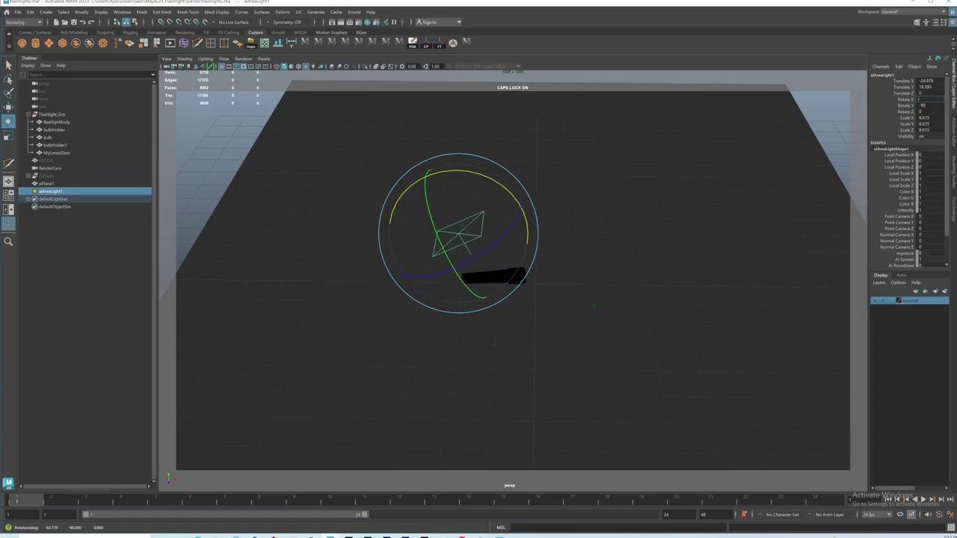
pyautogui.write('-90')
pyautogui.press('Return')
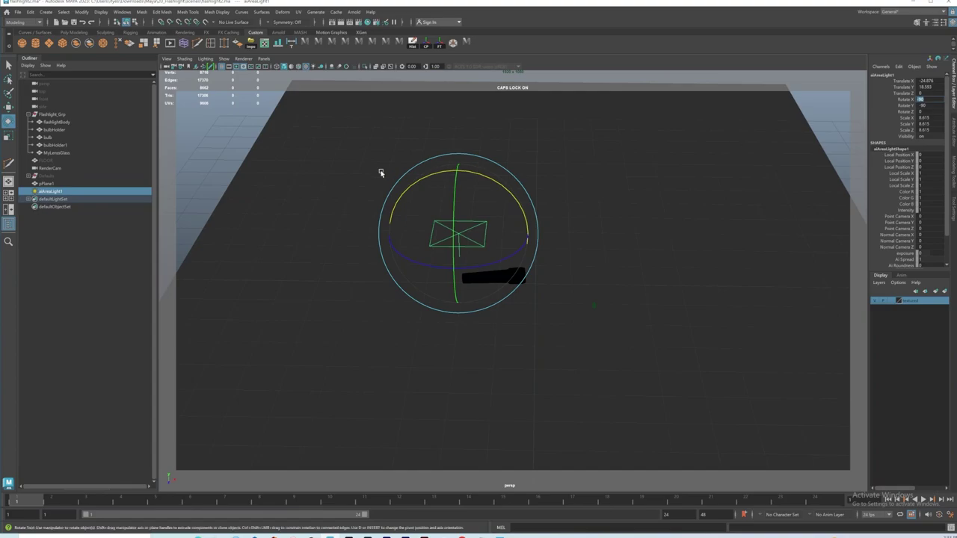
# Shift the area light over the flashlight to about -16.8 in X and stretch it to about 16.6 in Scale Y
pyautogui.click(8, 106)
pyautogui.keyDown('alt'); pyautogui.moveTo(497, 288); pyautogui.dragTo(547, 226); pyautogui.keyUp('alt')
pyautogui.press('r')
pyautogui.moveTo(522, 288)
pyautogui.keyDown('alt'); pyautogui.mouseDown()
pyautogui.moveTo(543, 291)
pyautogui.moveTo(537, 284)
pyautogui.mouseUp(); pyautogui.keyUp('alt')
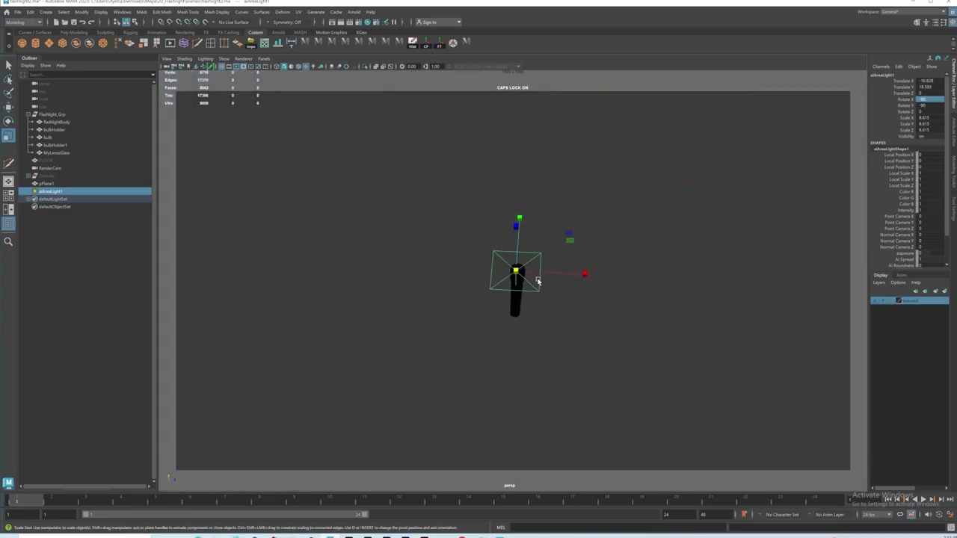
pyautogui.moveTo(522, 218); pyautogui.dragTo(533, 168)
pyautogui.keyDown('alt'); pyautogui.moveTo(538, 271); pyautogui.dragTo(455, 226); pyautogui.keyUp('alt')
# In the top view, move the area light to about -13.2 in X and resize it to about 6.1 in Scale X and 18.1 in Scale Y
pyautogui.press('space')
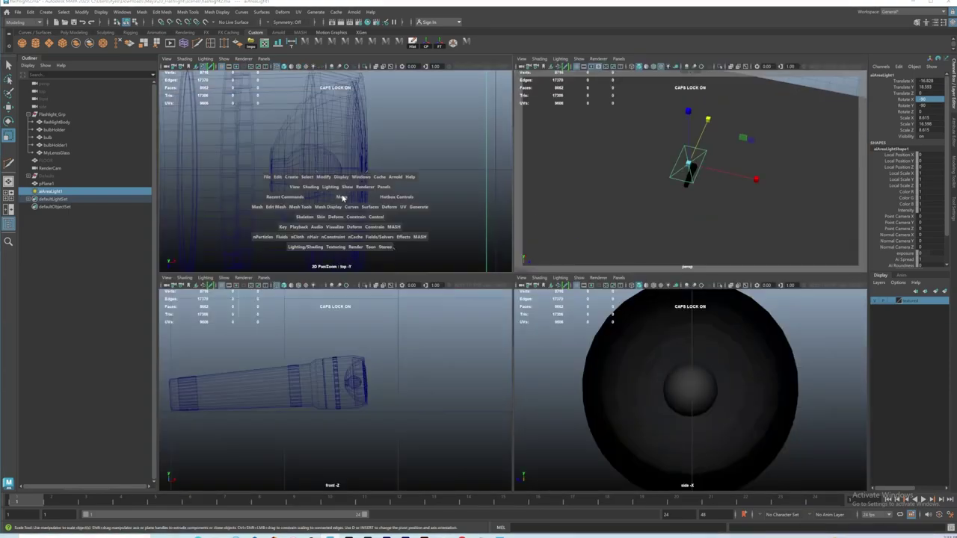
pyautogui.press('space')
pyautogui.scroll(-3, 413, 242)
pyautogui.scroll(-3, 405, 255)
pyautogui.keyDown('alt'); pyautogui.moveTo(387, 242); pyautogui.dragTo(506, 237, button='middle'); pyautogui.keyUp('alt')
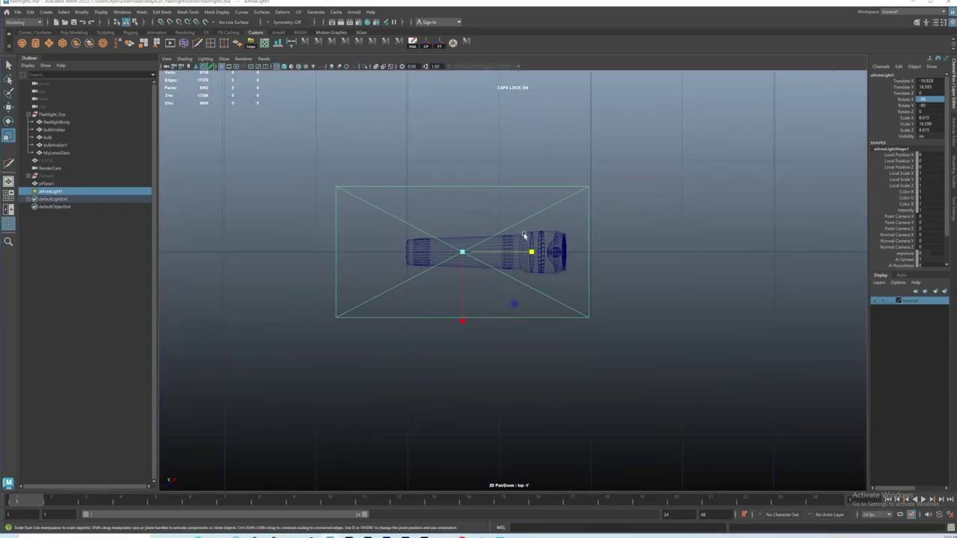
pyautogui.press('w')
pyautogui.moveTo(535, 255); pyautogui.dragTo(562, 256)
pyautogui.press('r')
pyautogui.moveTo(489, 320); pyautogui.dragTo(496, 299)
pyautogui.moveTo(490, 255); pyautogui.dragTo(505, 256)
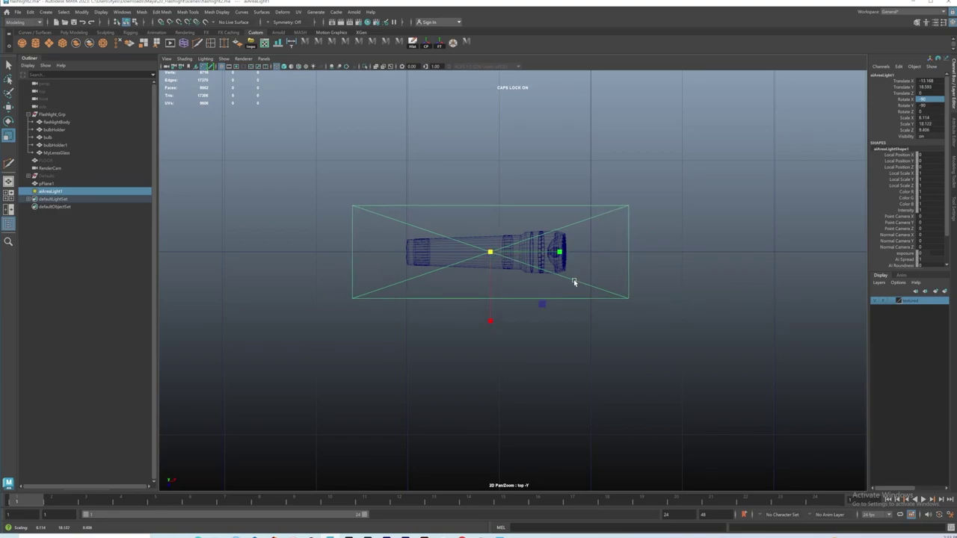
# In the perspective view, raise the area light above the flashlight to about 20.9 in Translate Y
pyautogui.press('space')
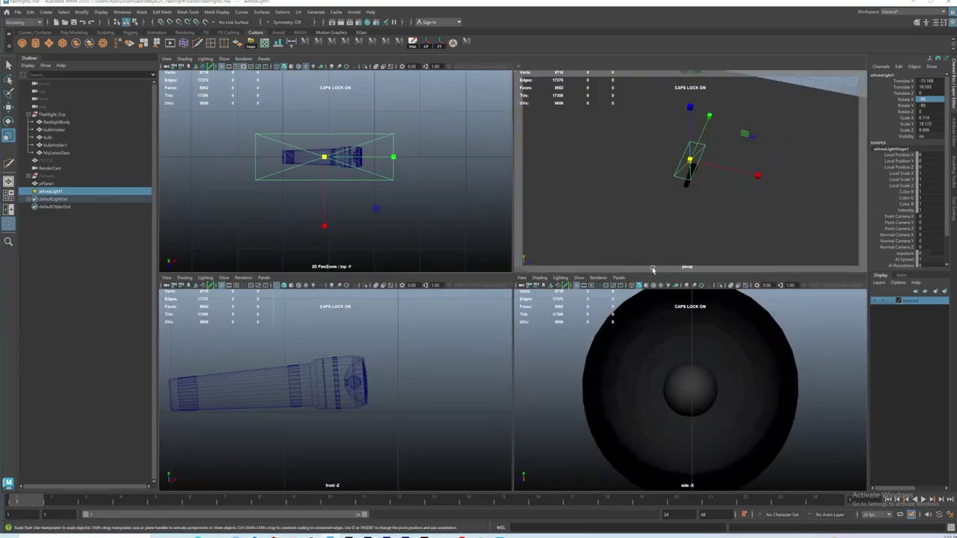
pyautogui.press('space')
pyautogui.keyDown('alt'); pyautogui.moveTo(595, 241); pyautogui.dragTo(501, 247); pyautogui.keyUp('alt')
pyautogui.press('w')
pyautogui.moveTo(513, 129); pyautogui.dragTo(515, 119)
pyautogui.keyDown('alt'); pyautogui.moveTo(565, 164); pyautogui.dragTo(488, 256); pyautogui.keyUp('alt')
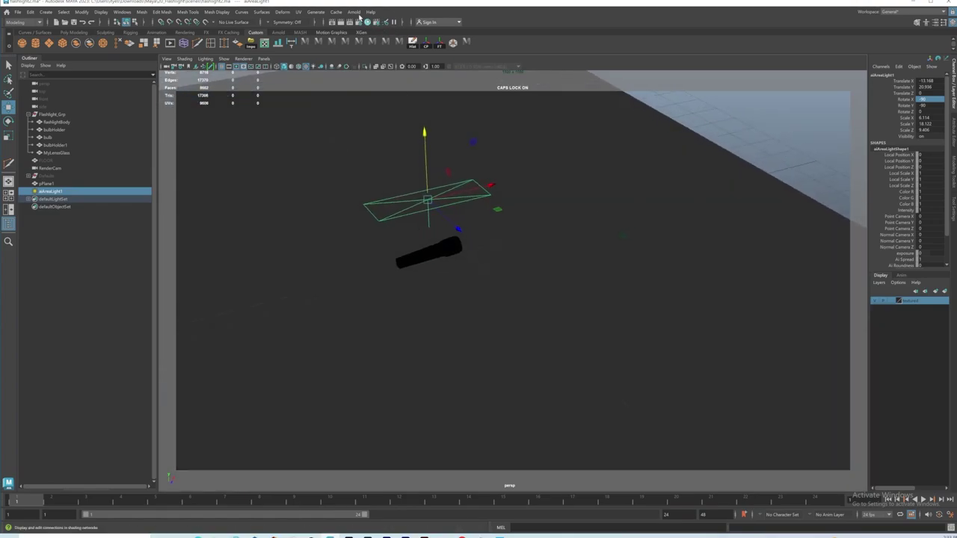
# Start an Arnold render of the scene through RenderCam
pyautogui.click(354, 12)
pyautogui.click(366, 28)
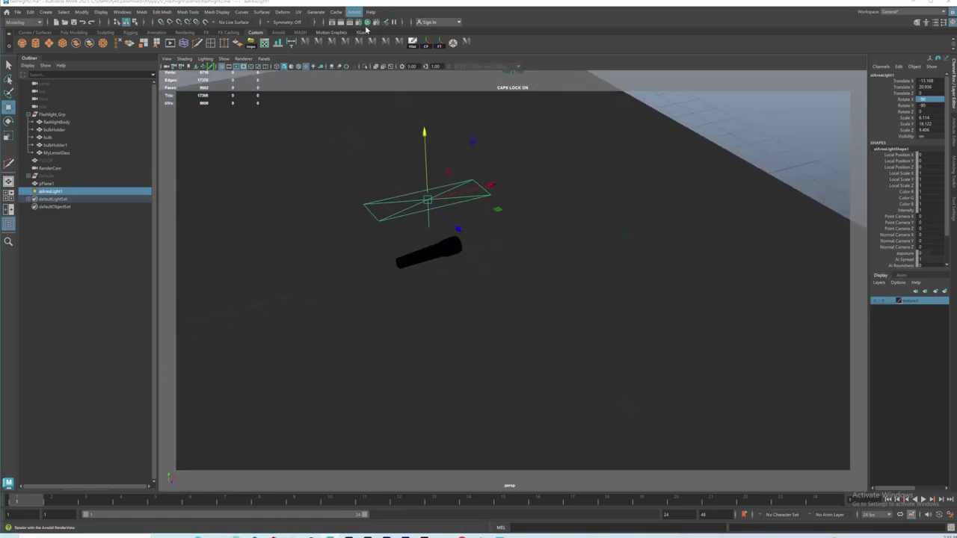
pyautogui.click(162, 81)
pyautogui.click(165, 94)
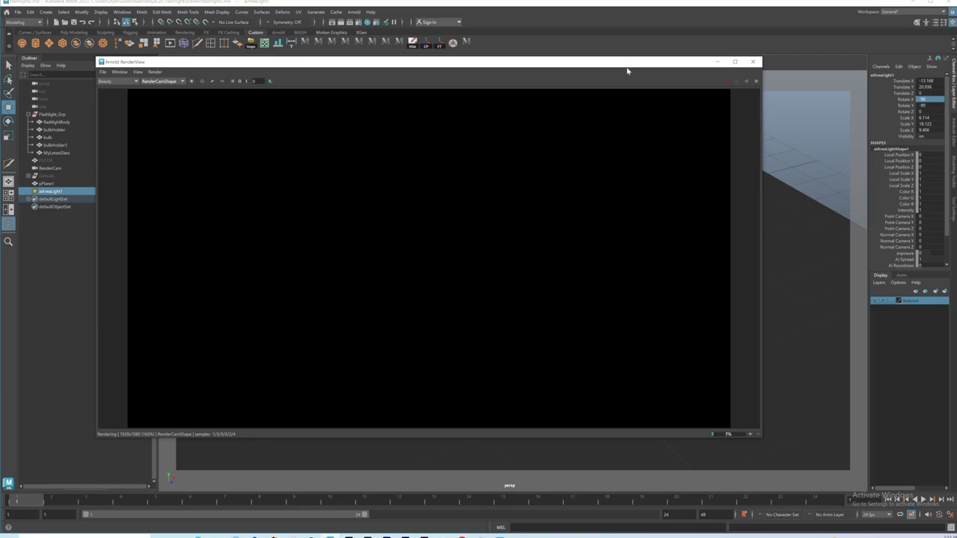
pyautogui.moveTo(626, 69); pyautogui.dragTo(595, 95)
# Rename the area light as FillLight
pyautogui.click(45, 193)
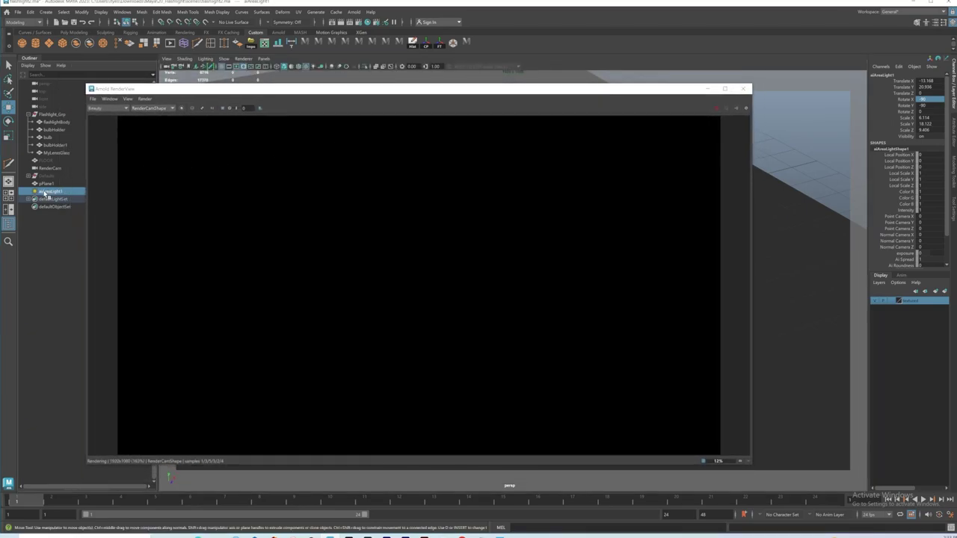
pyautogui.doubleClick(53, 192)
pyautogui.press('BackSpace')
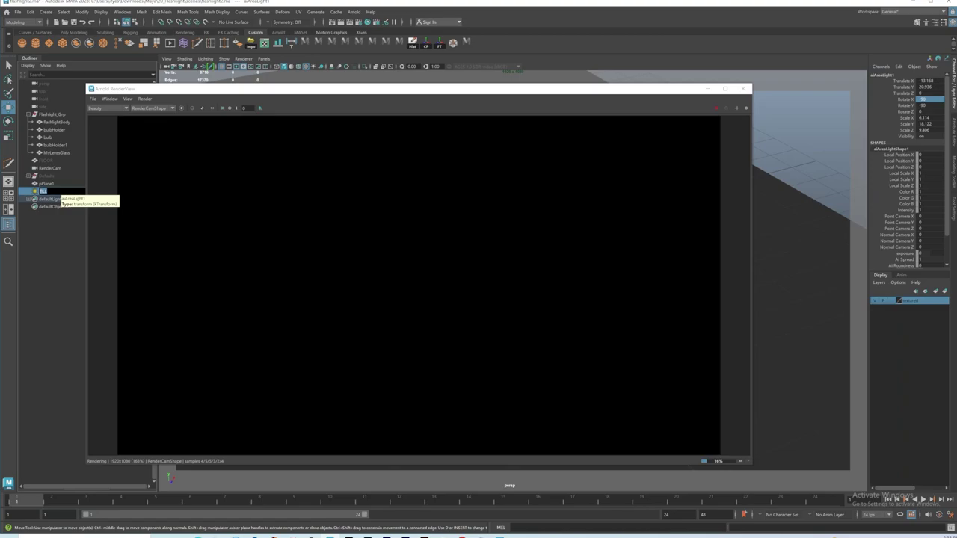
pyautogui.write('FillLight')
pyautogui.press('Return')
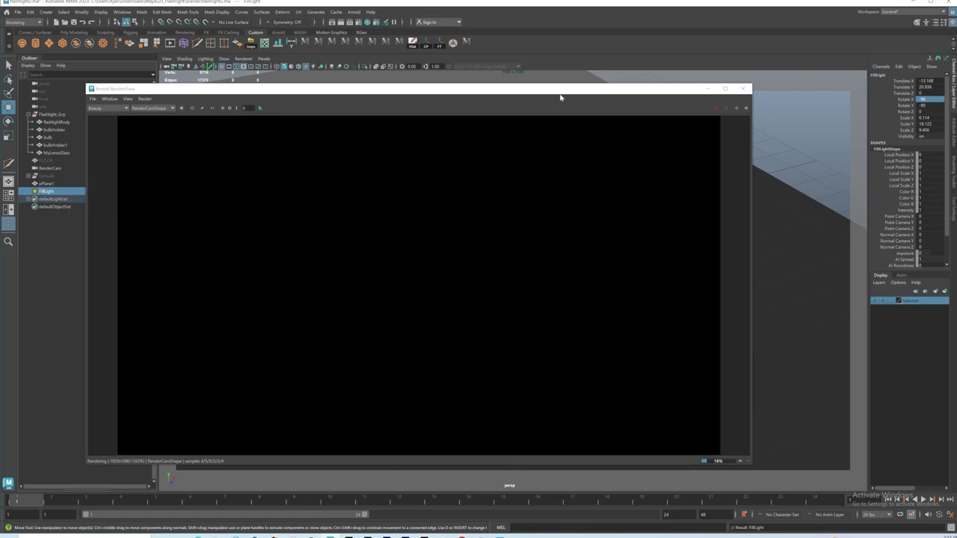
# Open FillLight's Arnold area light attributes beside the render and set its exposure to 8
pyautogui.moveTo(551, 91); pyautogui.dragTo(487, 58)
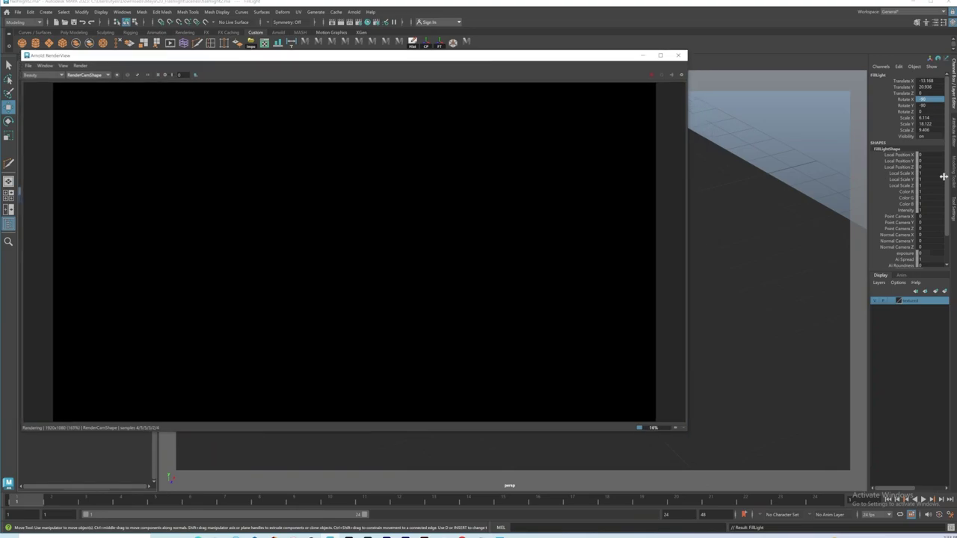
pyautogui.click(954, 138)
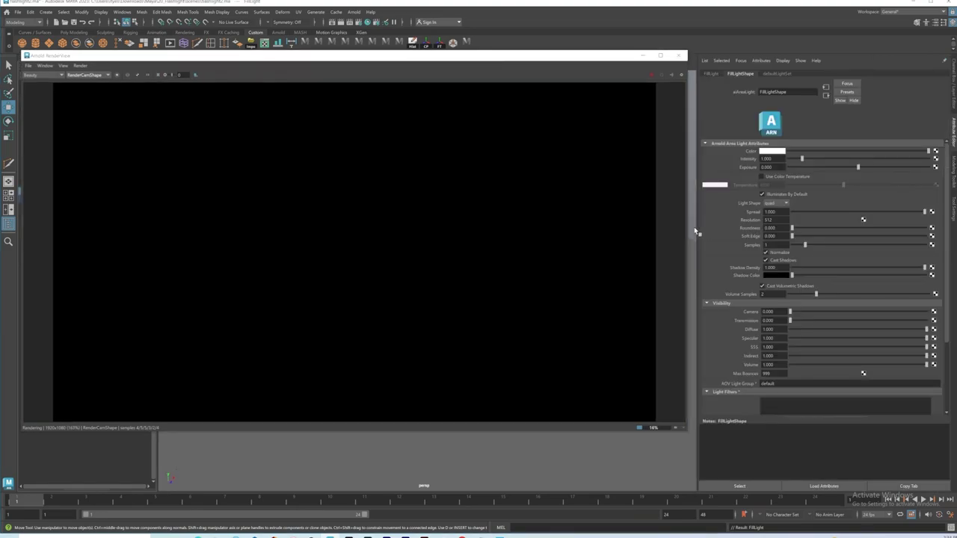
pyautogui.click(858, 168)
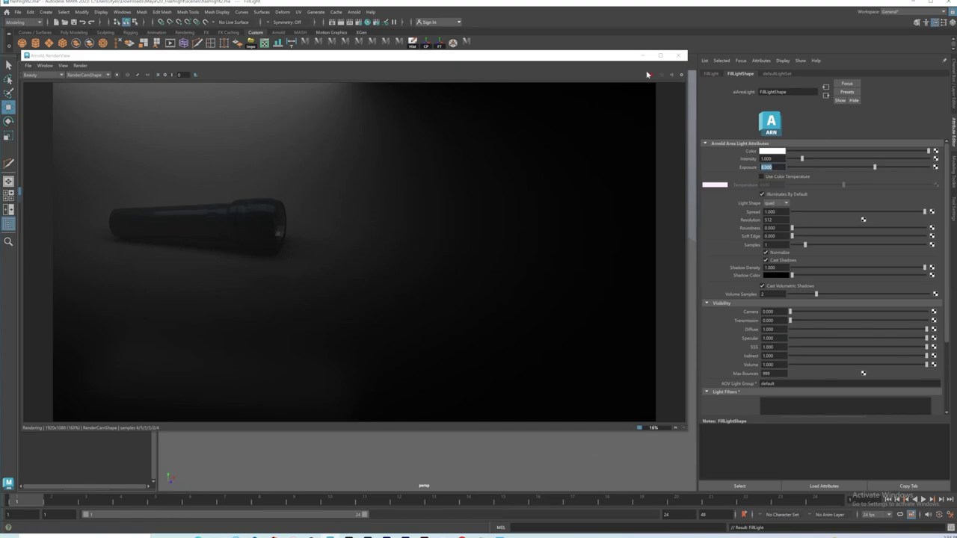
# Break the atmosphere volume connection in the Arnold environment render settings
pyautogui.click(678, 55)
pyautogui.click(367, 22)
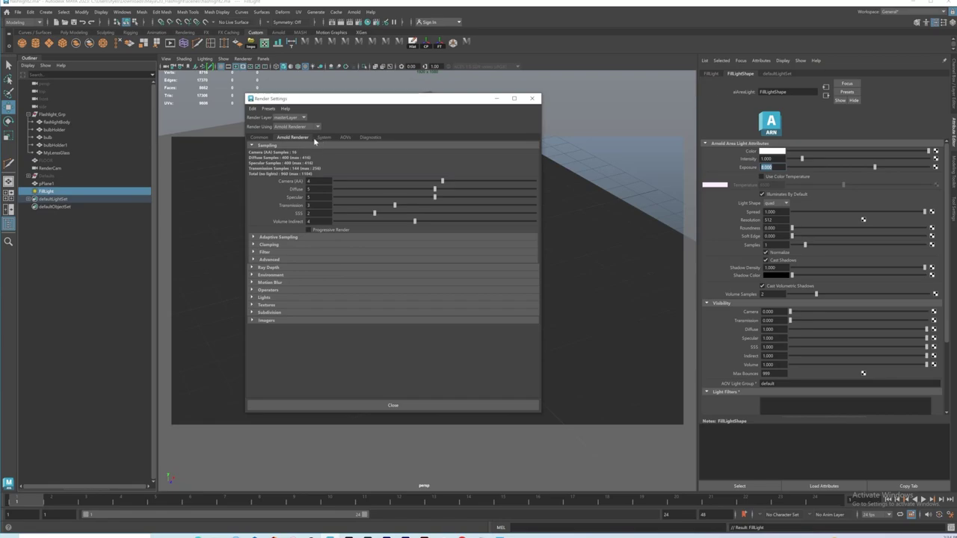
pyautogui.click(270, 275)
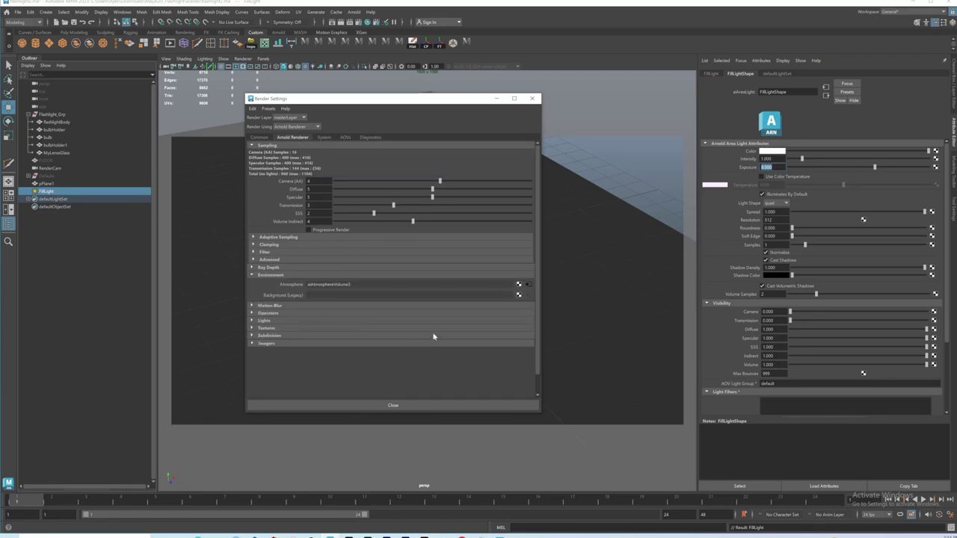
pyautogui.rightClick(292, 285)
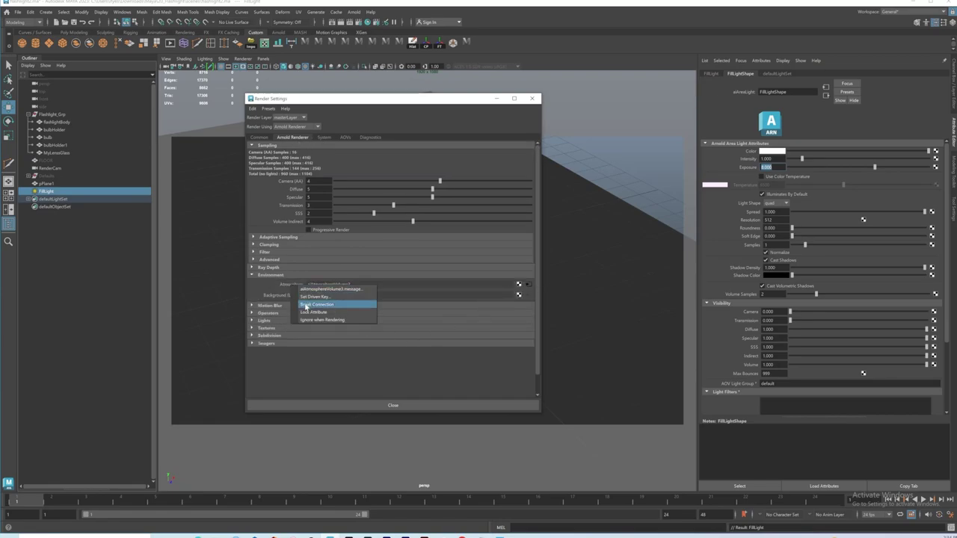
pyautogui.click(306, 305)
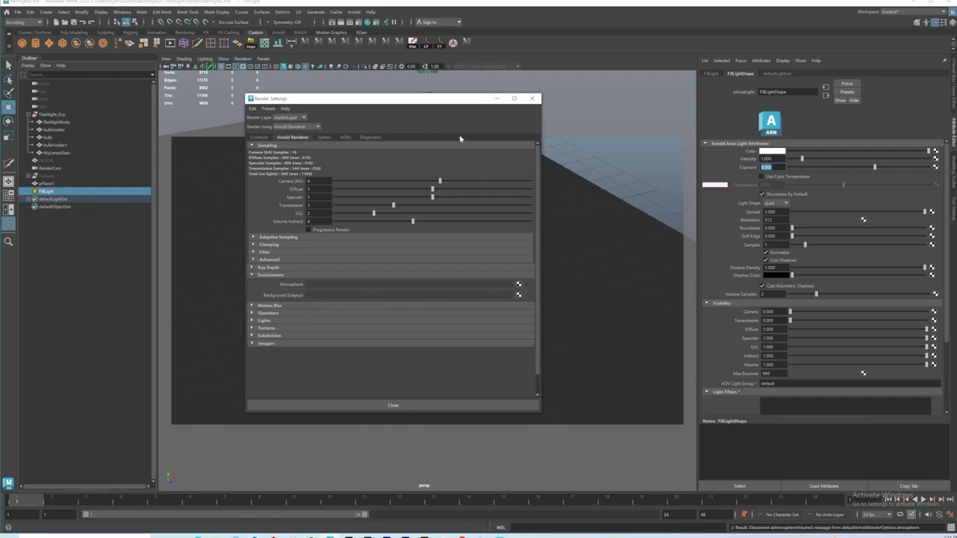
pyautogui.click(392, 406)
# Render the scene again in Arnold through RenderCam without the atmosphere volume
pyautogui.click(354, 12)
pyautogui.click(366, 21)
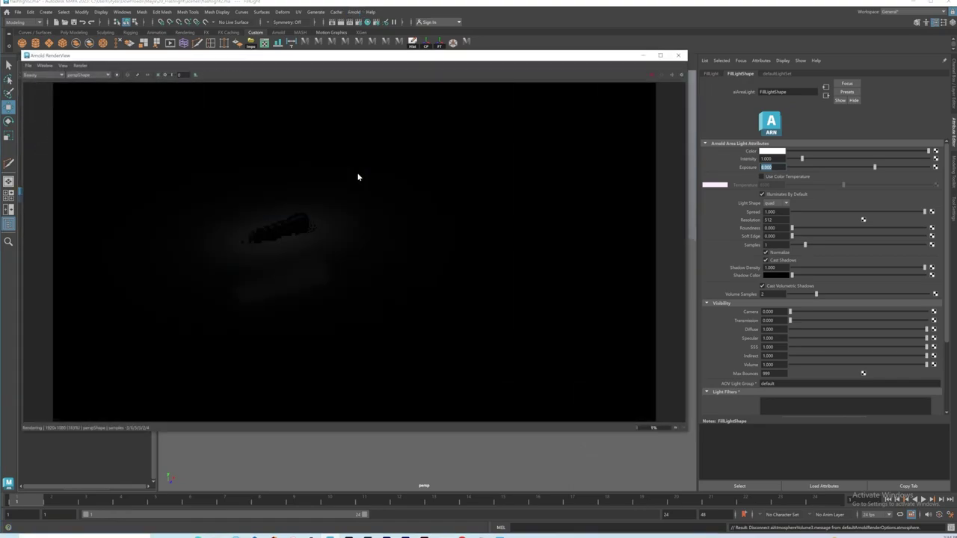
pyautogui.click(88, 75)
pyautogui.click(92, 86)
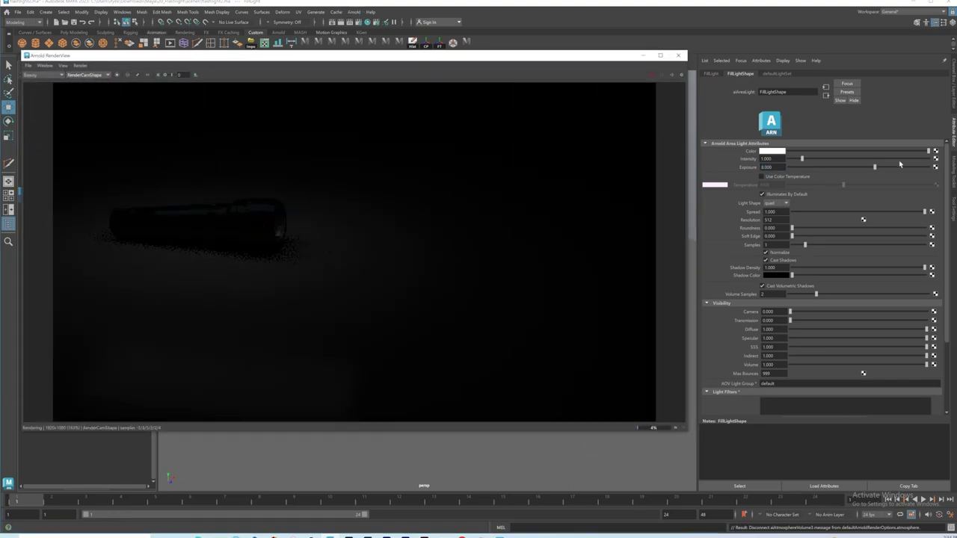
# Try an exposure of 12 on FillLight and settle on 10
pyautogui.moveTo(773, 166); pyautogui.dragTo(731, 166)
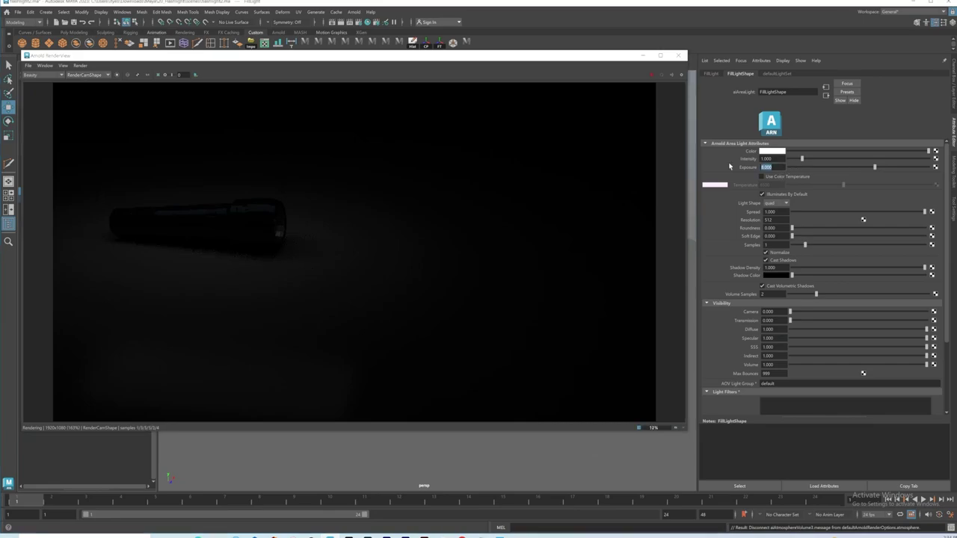
pyautogui.write('12')
pyautogui.press('Return')
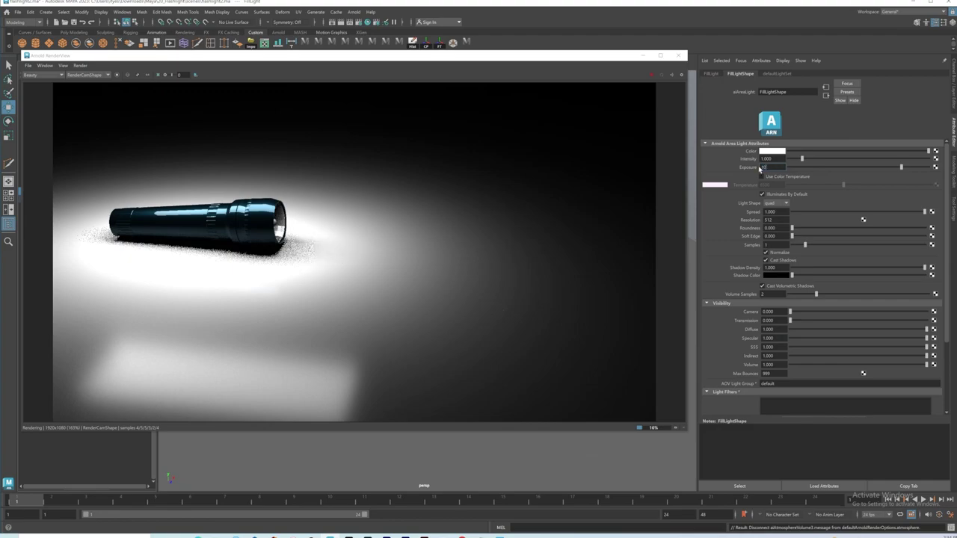
pyautogui.press('Return')
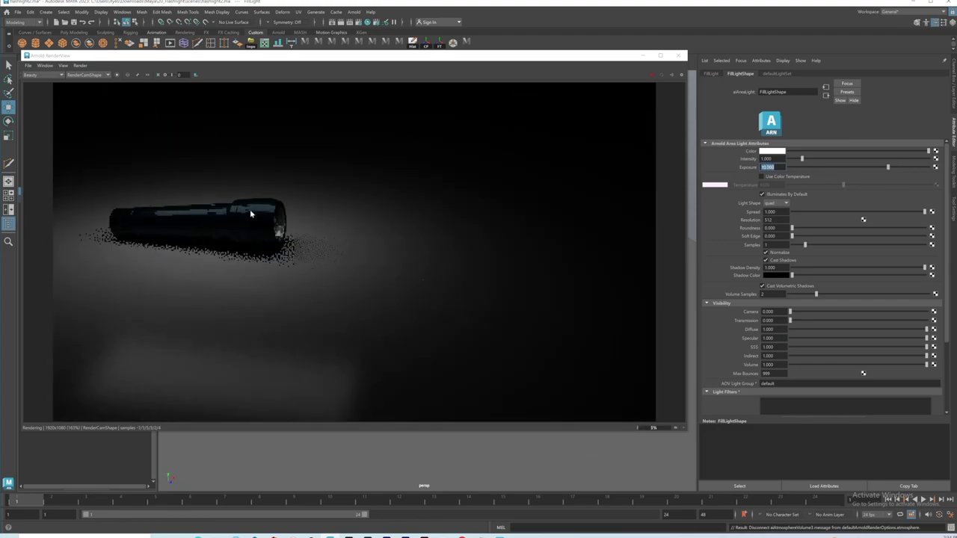
# Close the render and hide the lens glass at the front of the flashlight
pyautogui.click(679, 55)
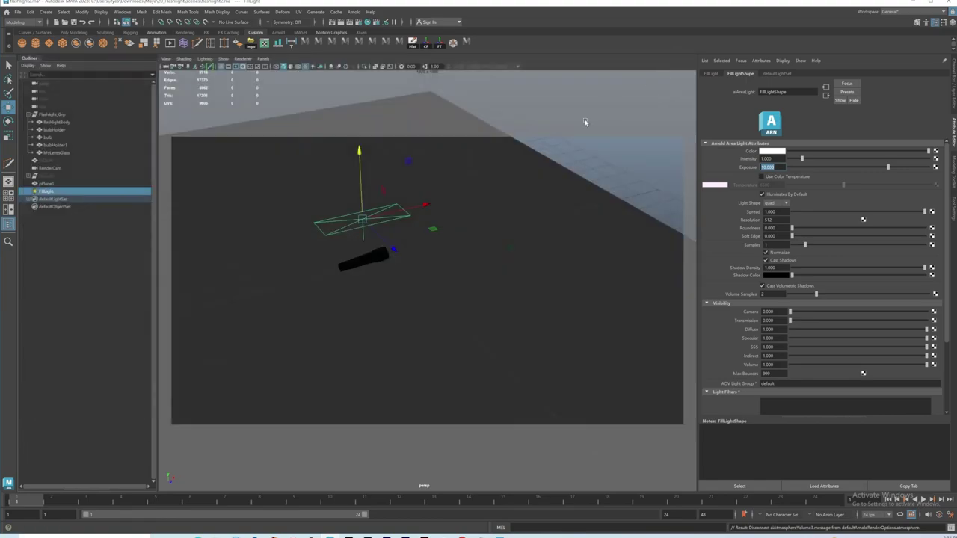
pyautogui.keyDown('alt'); pyautogui.moveTo(397, 287); pyautogui.dragTo(444, 256); pyautogui.keyUp('alt')
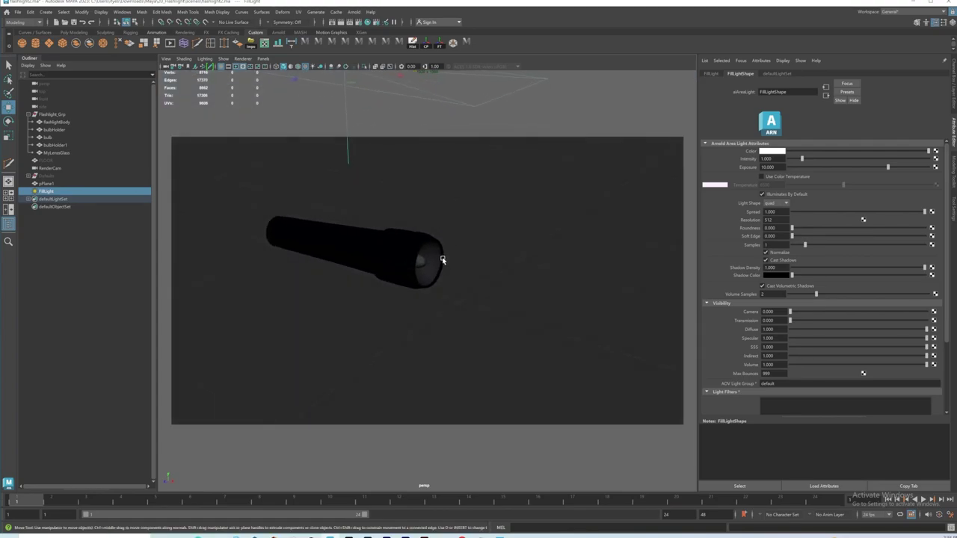
pyautogui.click(432, 263)
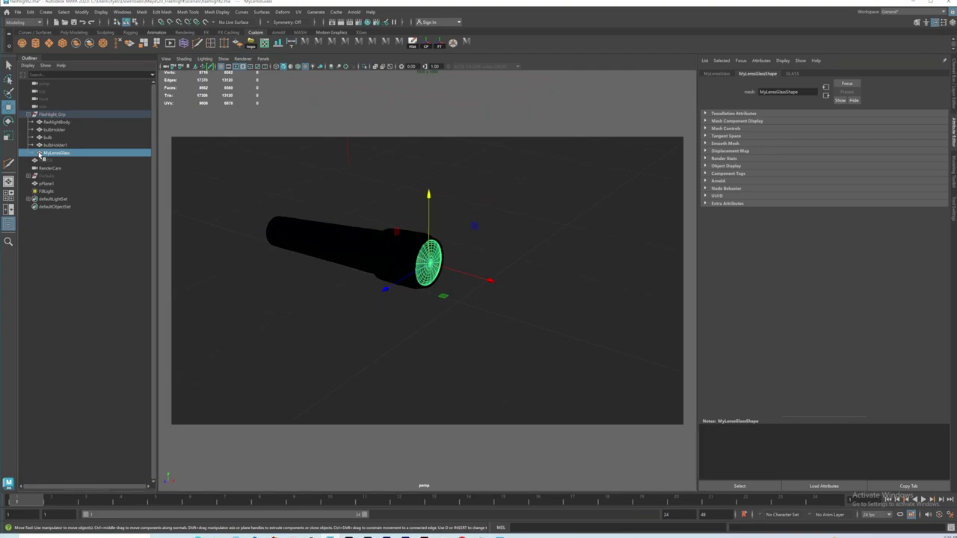
pyautogui.hotkey('ctrl', 'h')
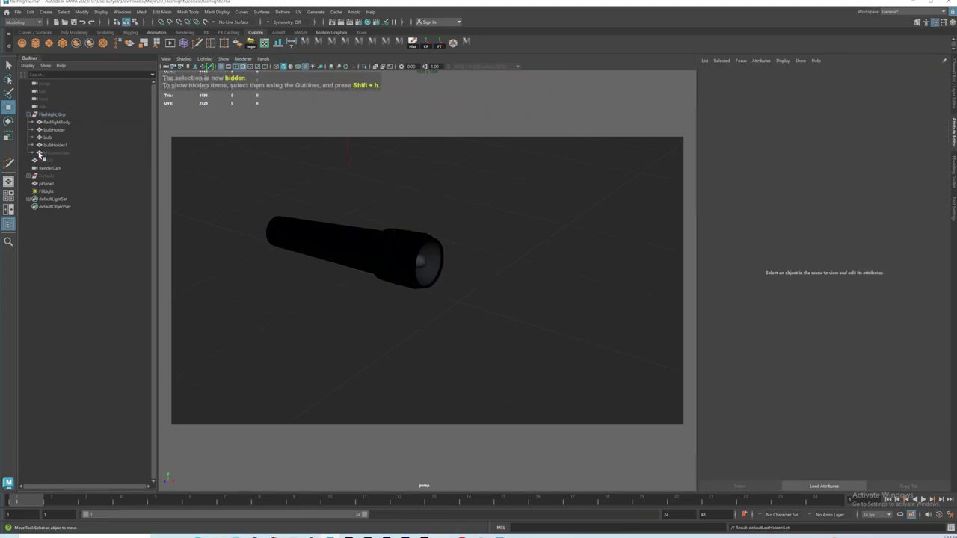
# Convert the bulb inside the flashlight head into an Arnold mesh light
pyautogui.click(424, 260)
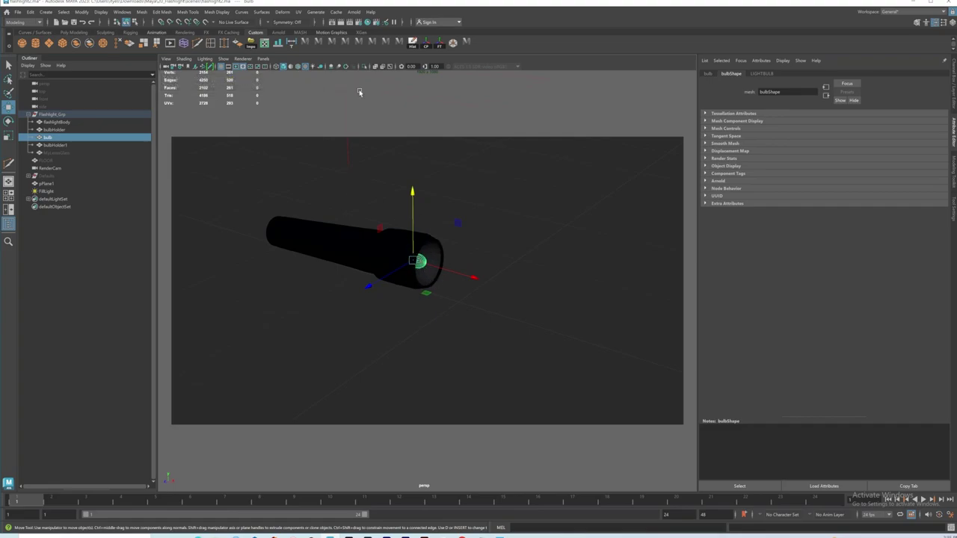
pyautogui.click(357, 13)
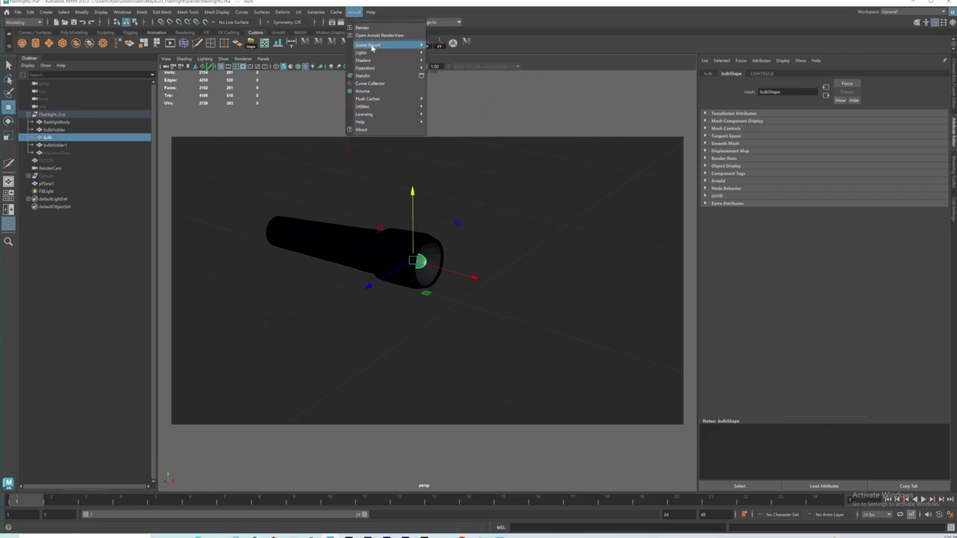
pyautogui.moveTo(374, 53)
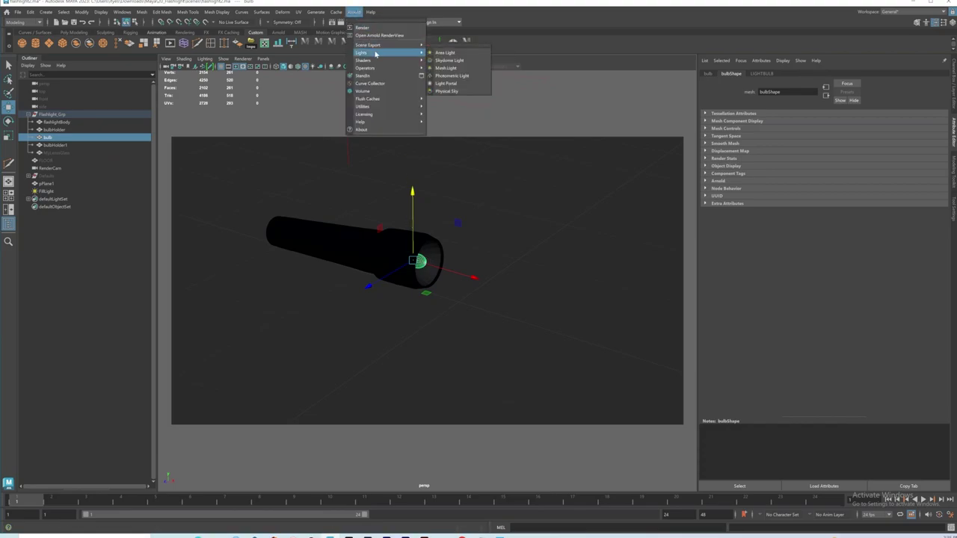
pyautogui.click(445, 69)
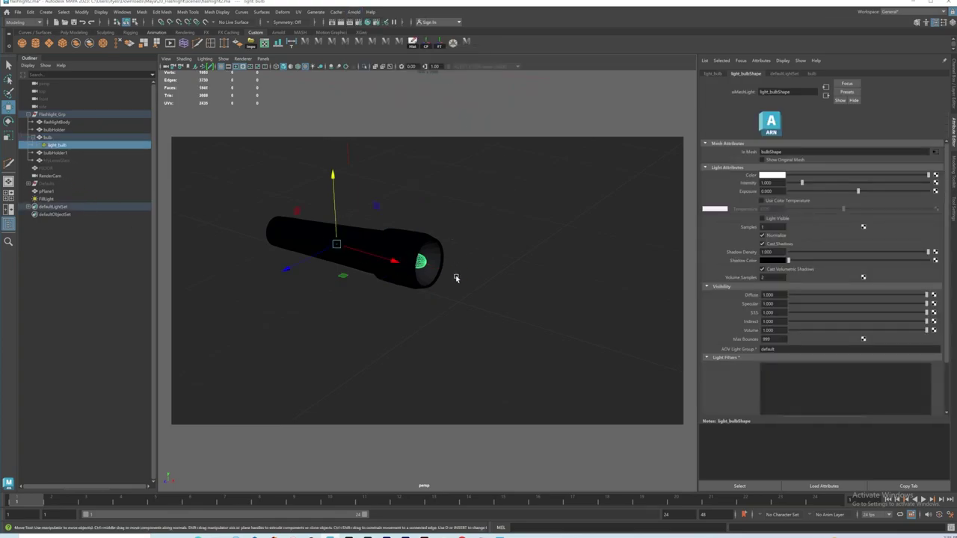
# Isolate the bulb to examine its mesh light shape, and restore the full scene view
pyautogui.click(45, 137)
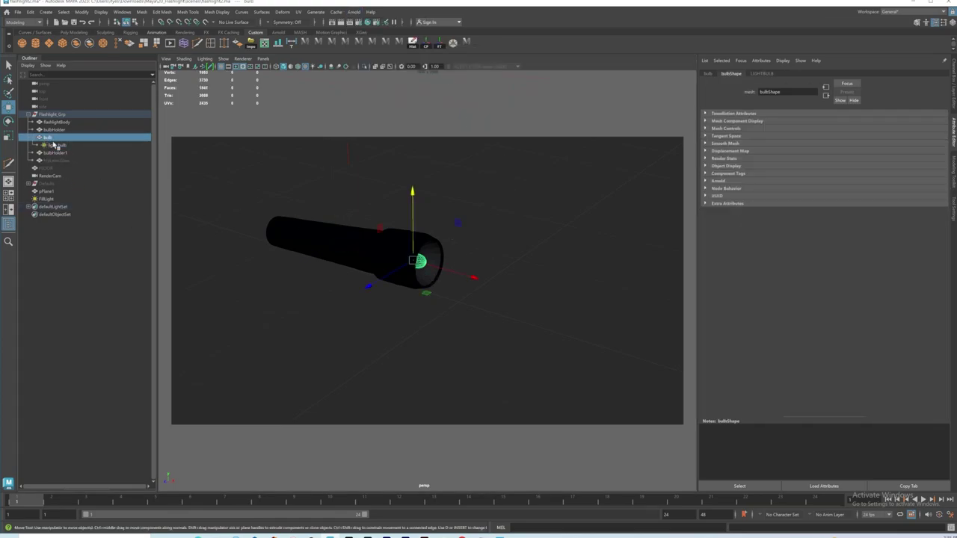
pyautogui.click(365, 66)
pyautogui.click(501, 273)
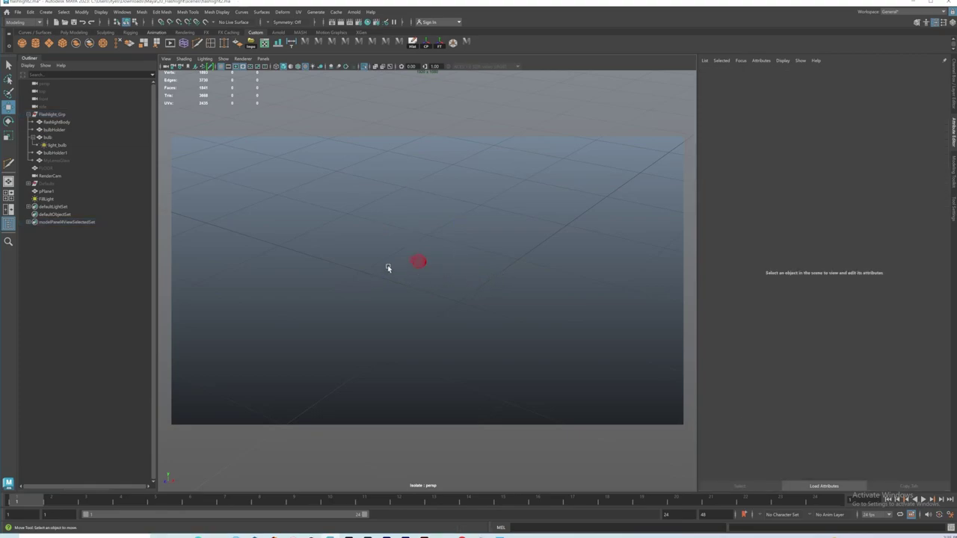
pyautogui.click(421, 257)
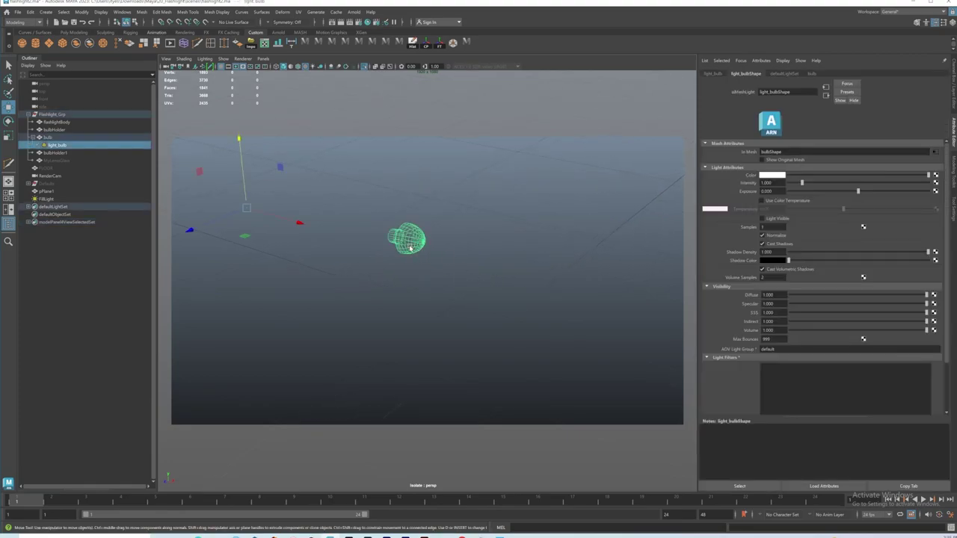
pyautogui.click(477, 263)
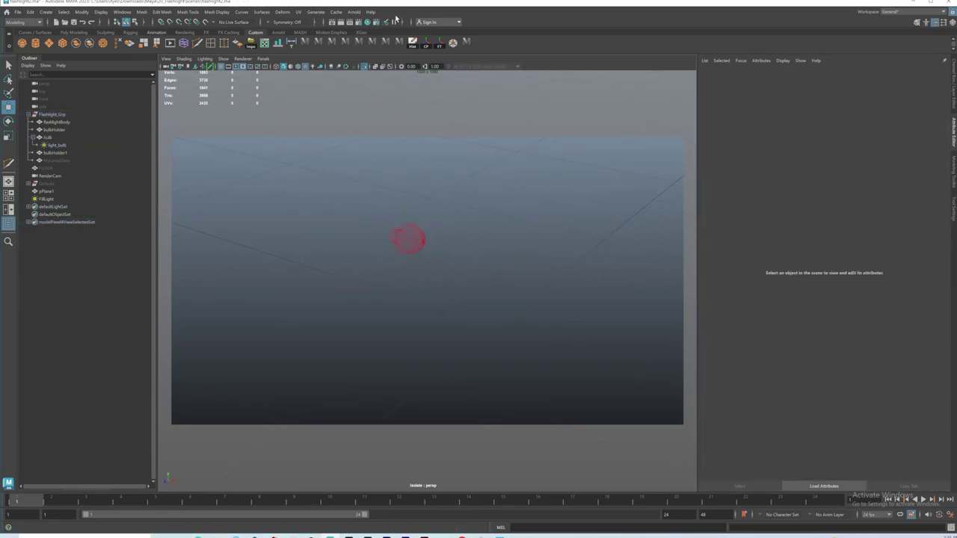
pyautogui.click(364, 68)
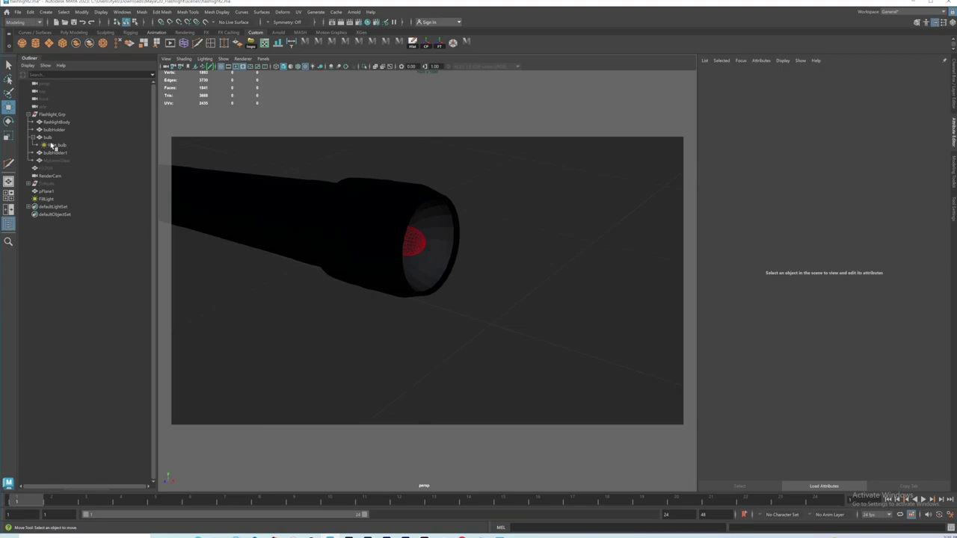
# Select the light_bulb mesh light and render the scene in Arnold through RenderCam
pyautogui.click(54, 146)
pyautogui.click(354, 12)
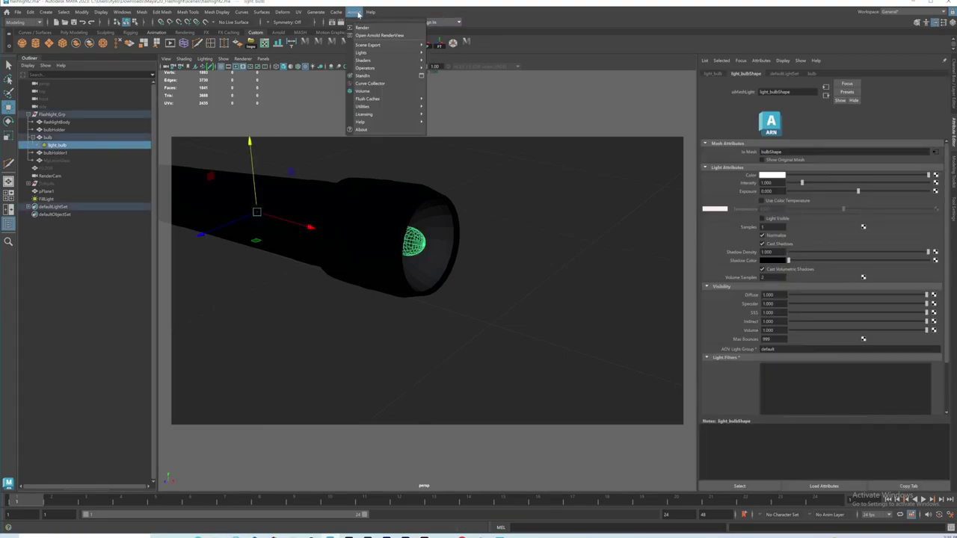
pyautogui.click(375, 36)
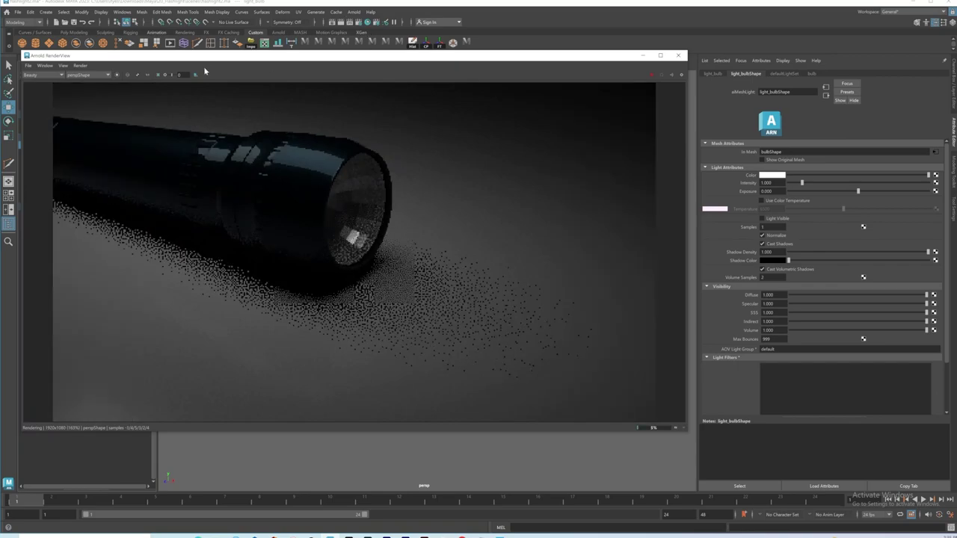
pyautogui.click(97, 75)
pyautogui.click(96, 87)
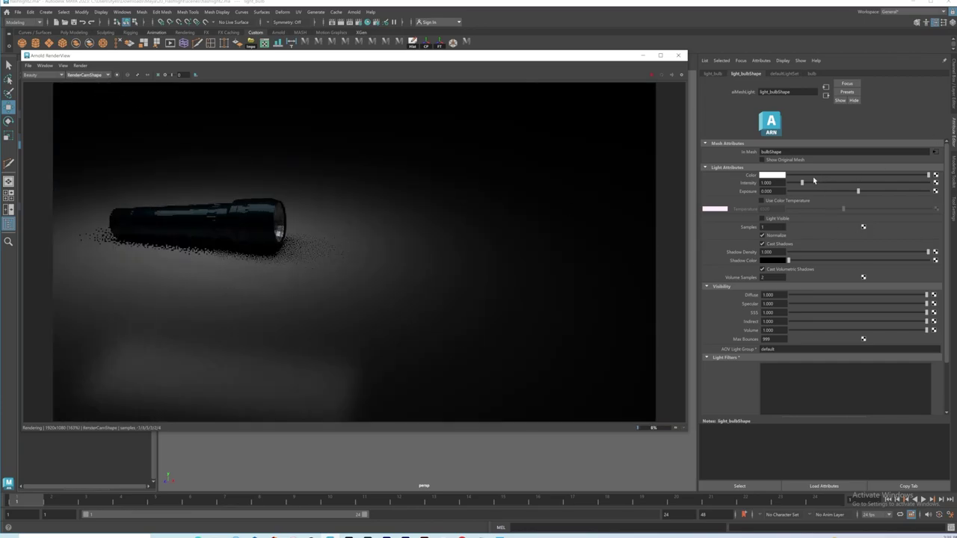
# Raise the bulb mesh light's exposure to about 4.97 and switch the render to the persp camera
pyautogui.moveTo(859, 193); pyautogui.dragTo(928, 195)
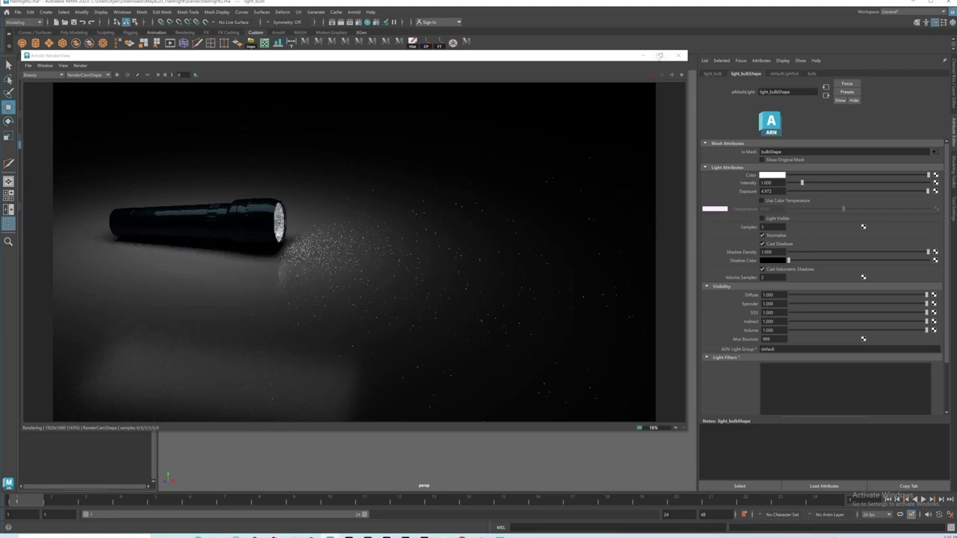
pyautogui.click(97, 75)
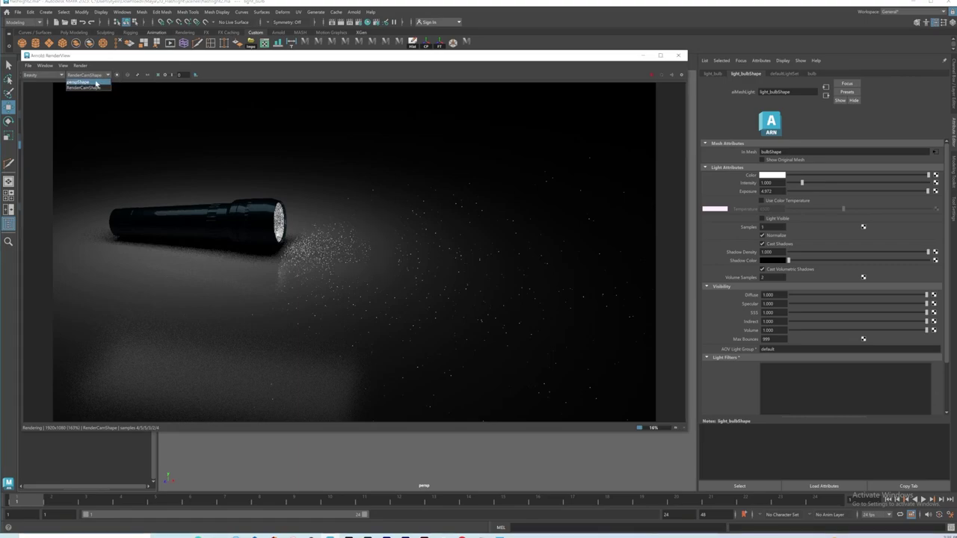
pyautogui.click(95, 82)
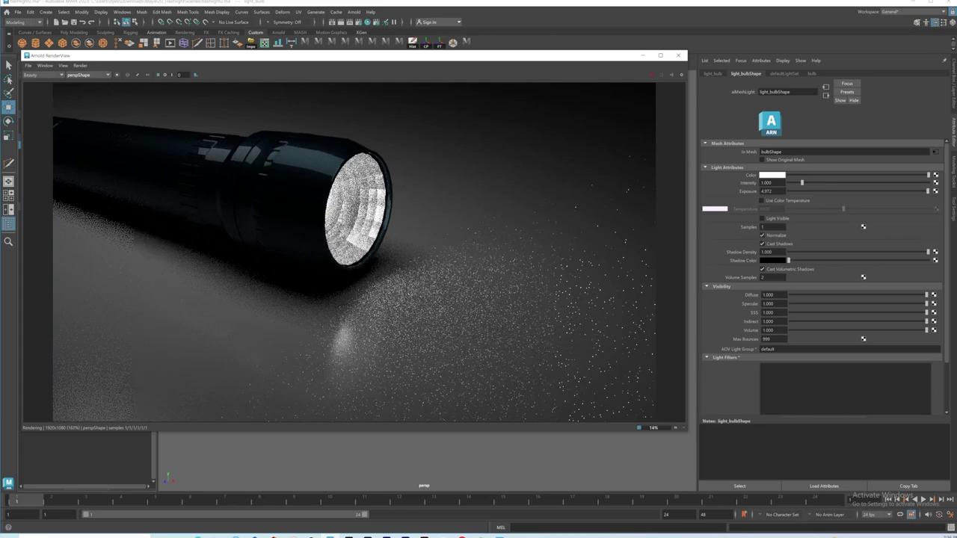
# Turn on Light Visible for the bulb mesh light, comparing it on and off, and switch the render back to RenderCam
pyautogui.click(762, 218)
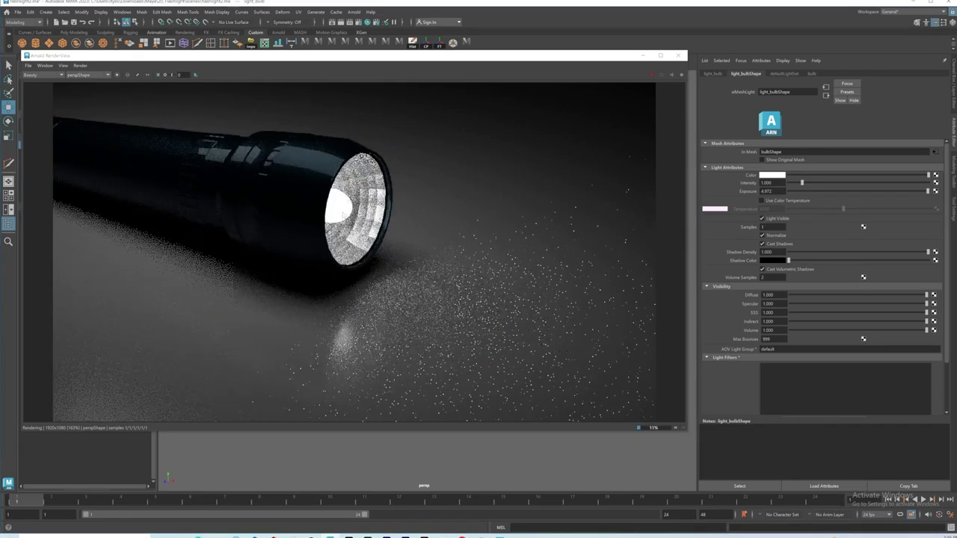
pyautogui.click(762, 218)
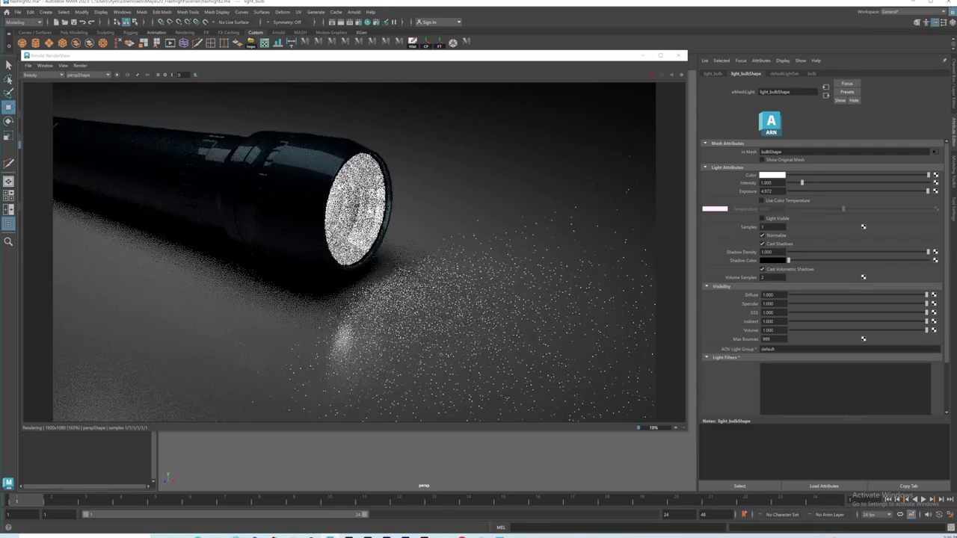
pyautogui.click(762, 219)
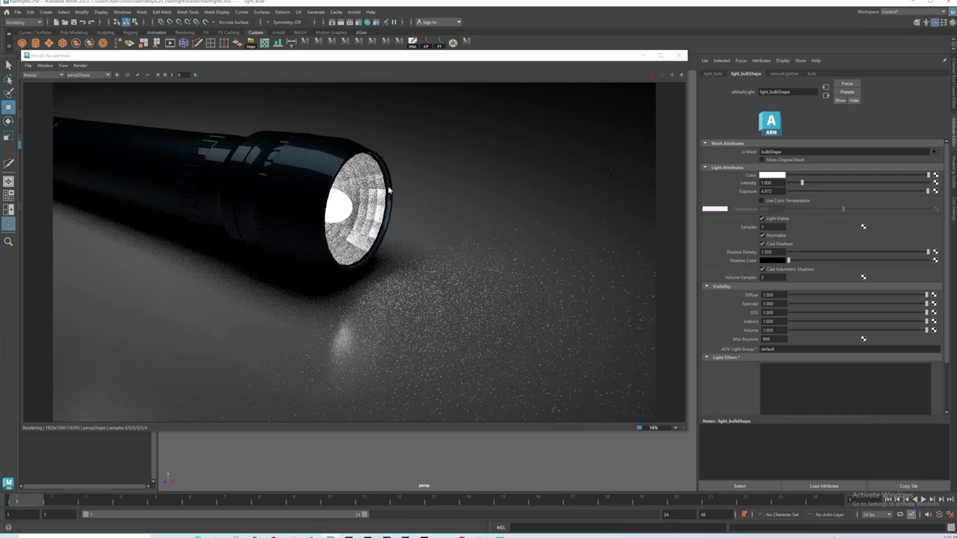
pyautogui.click(88, 74)
pyautogui.click(91, 87)
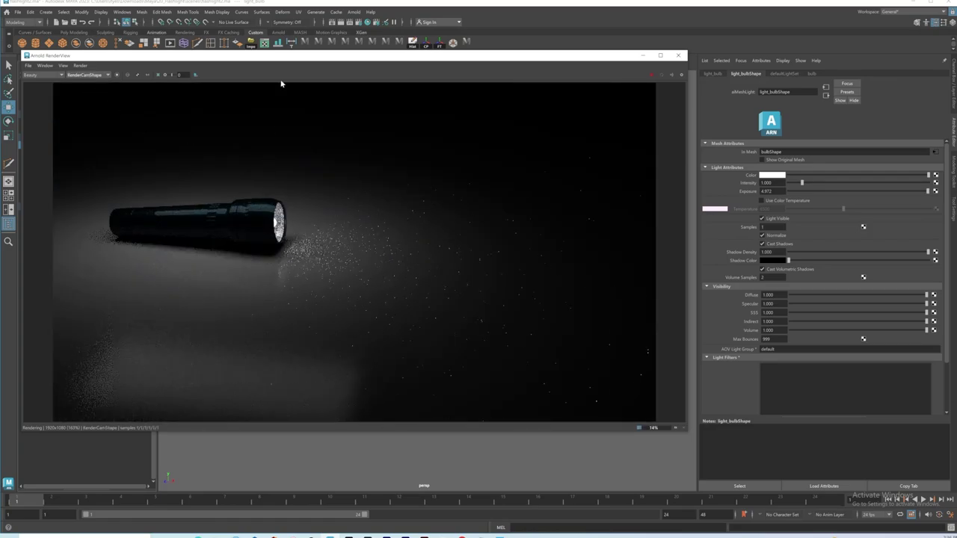
# Unhide the MyLensGlass lens, check it in the RenderCam render, and close the render window
pyautogui.moveTo(269, 56); pyautogui.dragTo(310, 67)
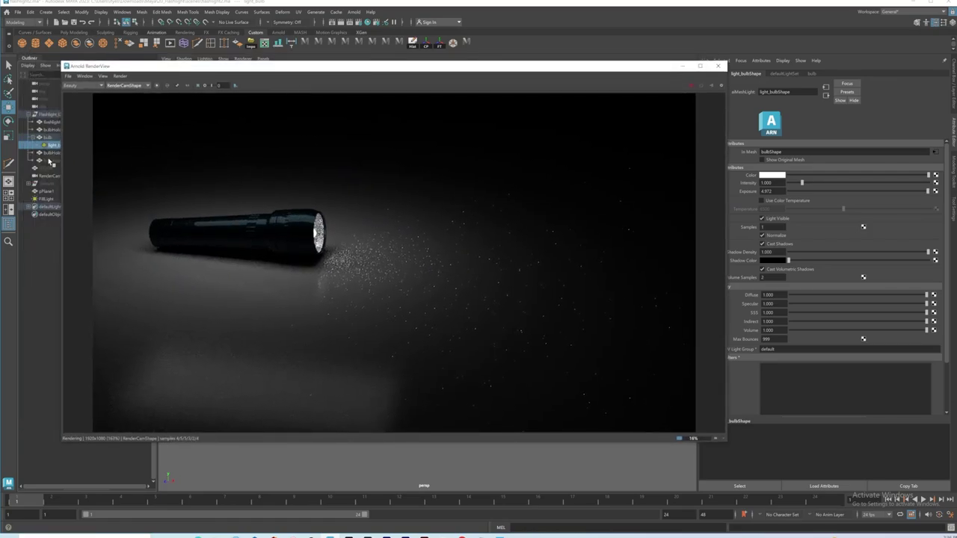
pyautogui.click(52, 162)
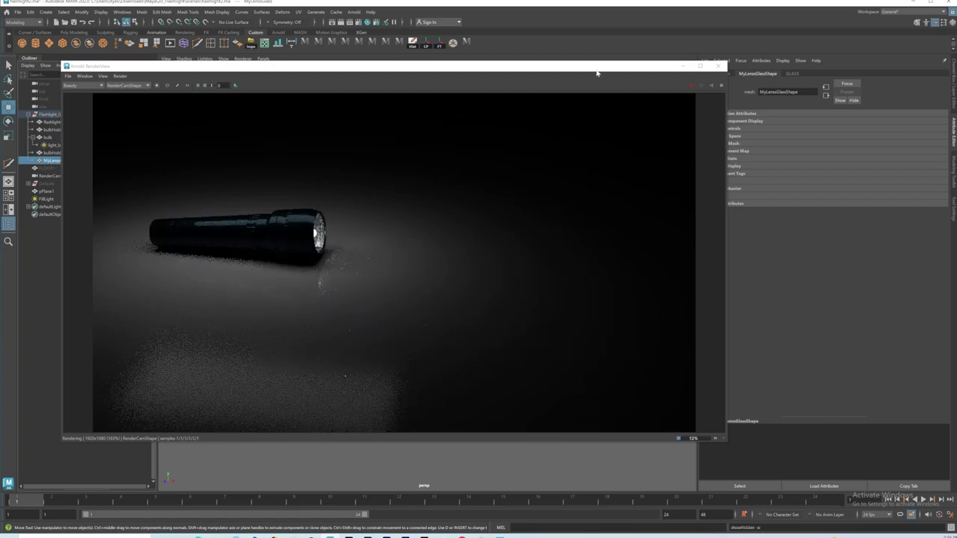
pyautogui.moveTo(596, 70)
pyautogui.mouseDown()
pyautogui.moveTo(430, 293)
pyautogui.moveTo(583, 64)
pyautogui.moveTo(583, 81)
pyautogui.mouseUp()
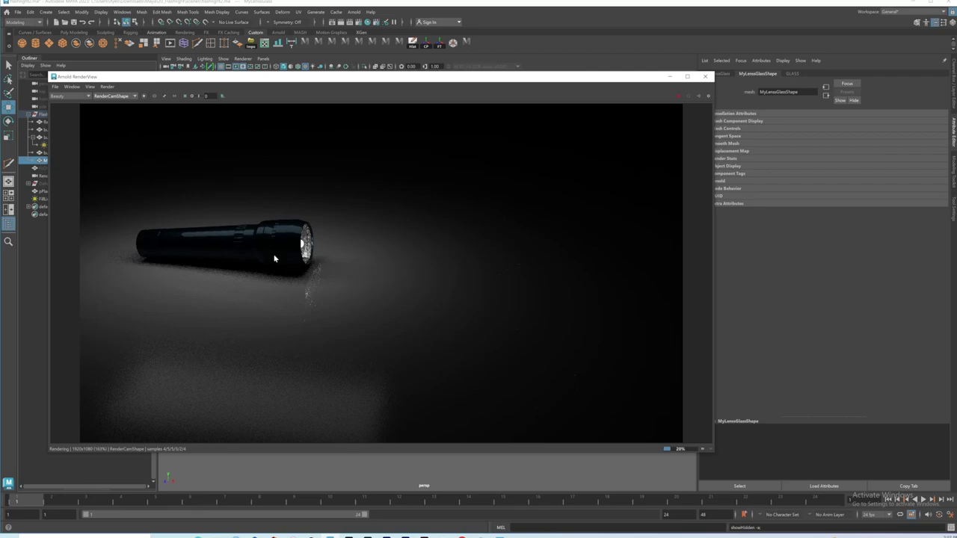
pyautogui.click(704, 76)
# Create an Arnold area light, raise it to about 3.6 in Y, and scale it uniformly to about 2.56
pyautogui.click(355, 13)
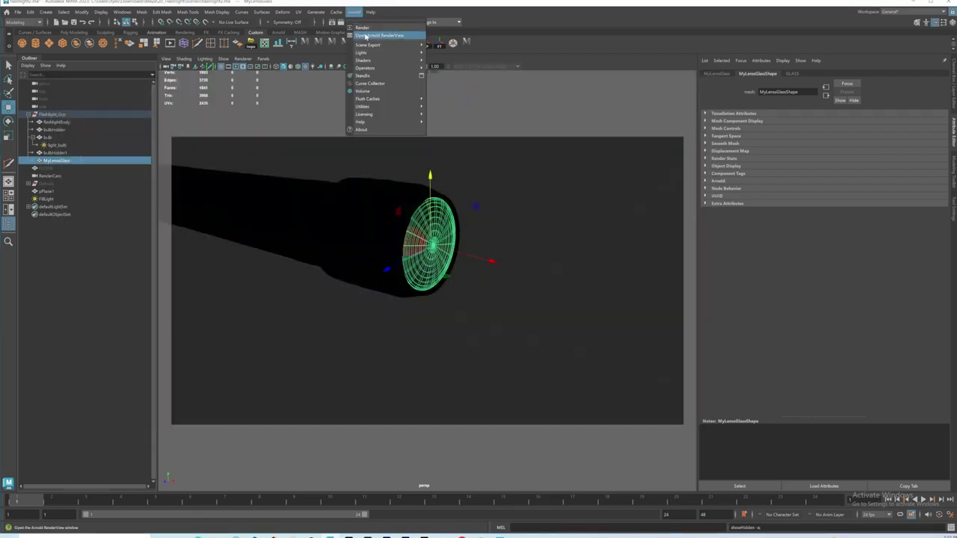
pyautogui.moveTo(365, 53)
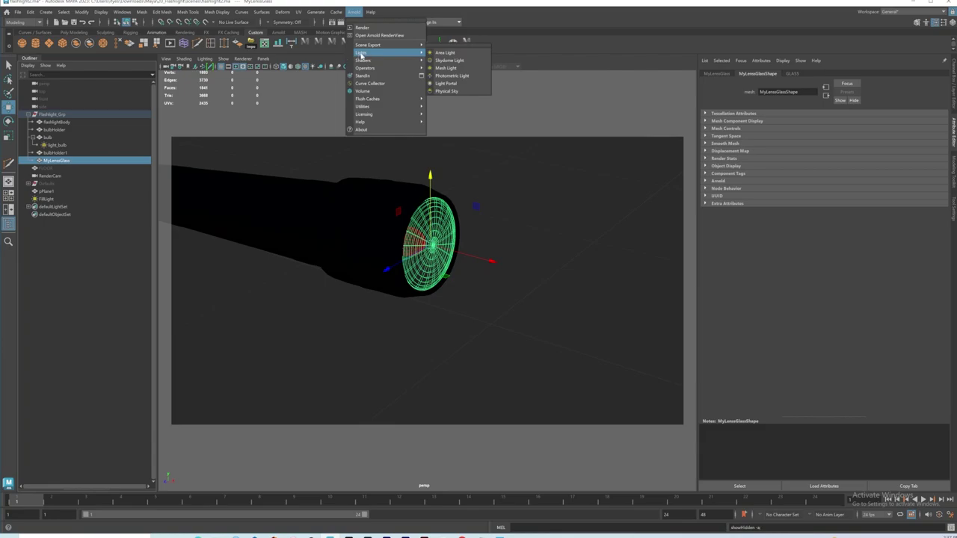
pyautogui.click(445, 53)
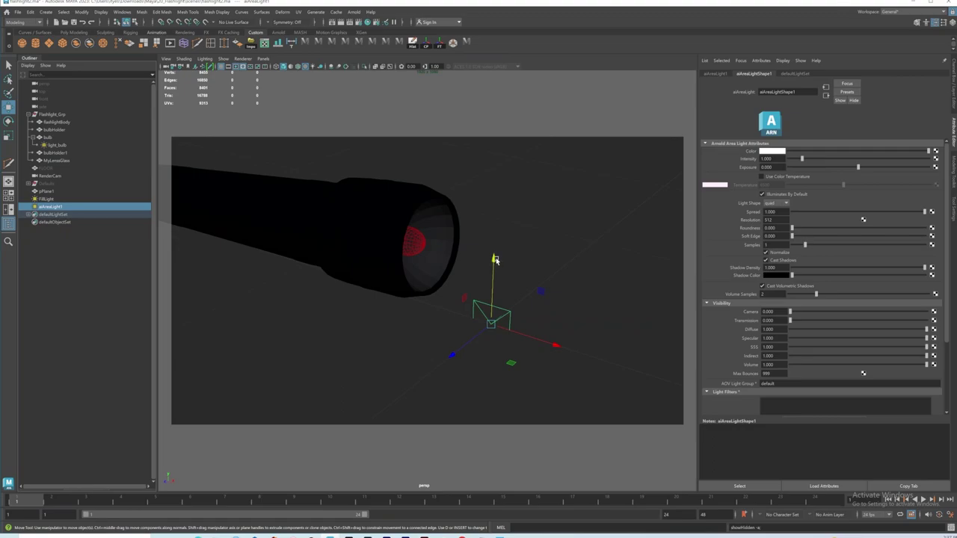
pyautogui.press('w')
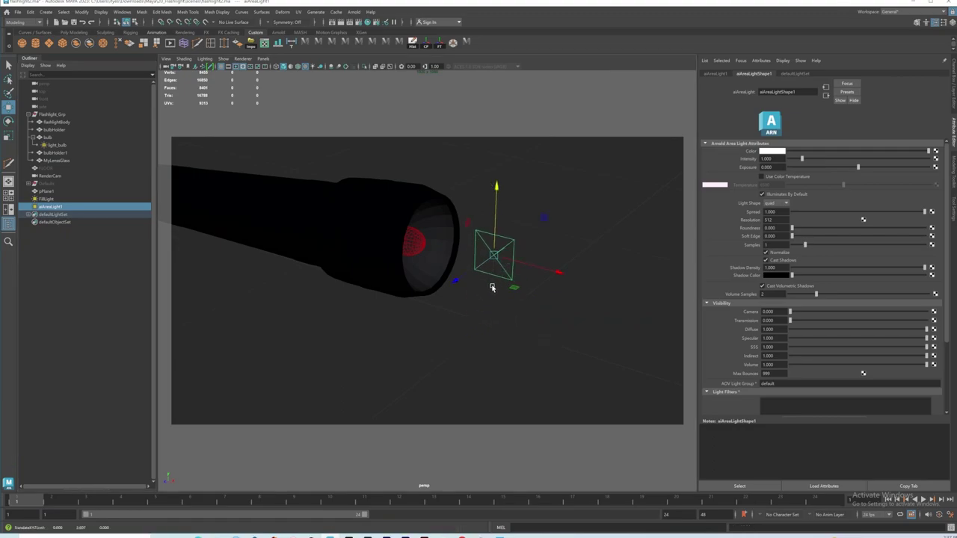
pyautogui.press('r')
pyautogui.moveTo(493, 257); pyautogui.dragTo(428, 302)
# Turn the area light so it faces out of the flashlight head, with Rotate Y set to -90
pyautogui.press('e')
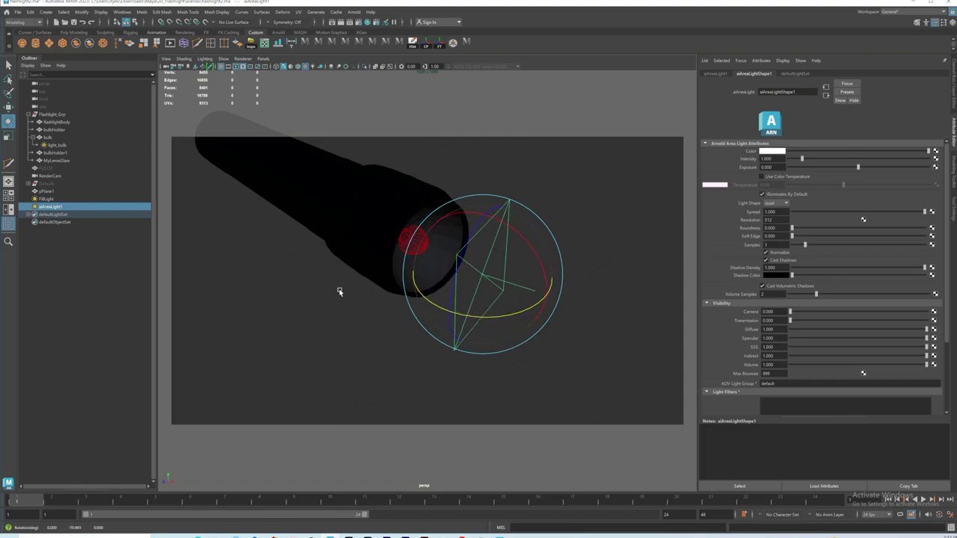
pyautogui.click(8, 194)
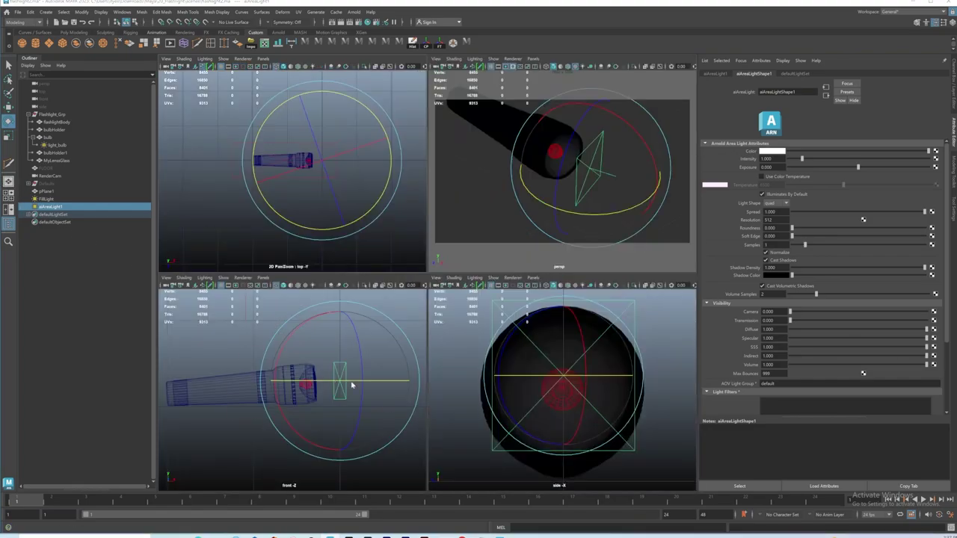
pyautogui.press('space')
pyautogui.moveTo(508, 263); pyautogui.dragTo(463, 268)
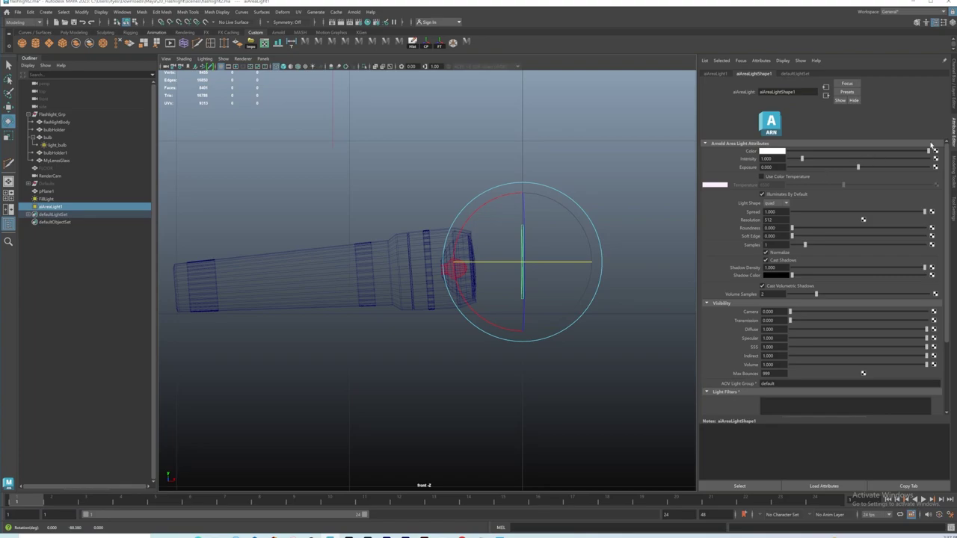
pyautogui.click(953, 90)
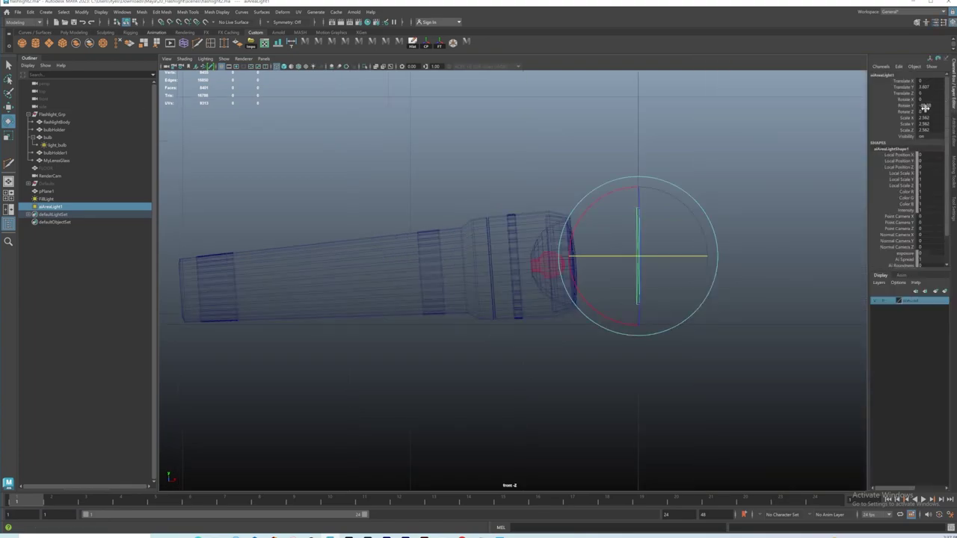
pyautogui.moveTo(609, 257); pyautogui.dragTo(610, 257)
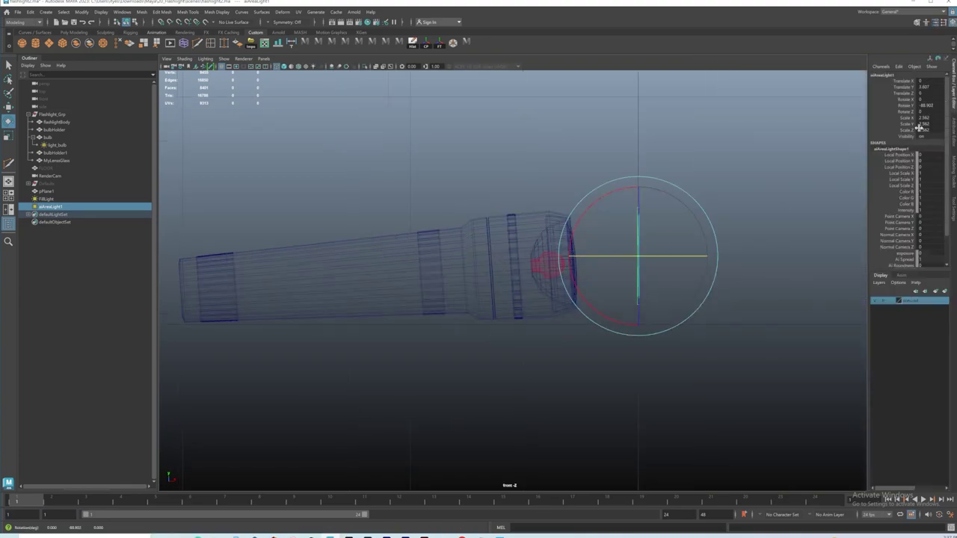
pyautogui.doubleClick(925, 105)
pyautogui.write('0')
pyautogui.press('Return')
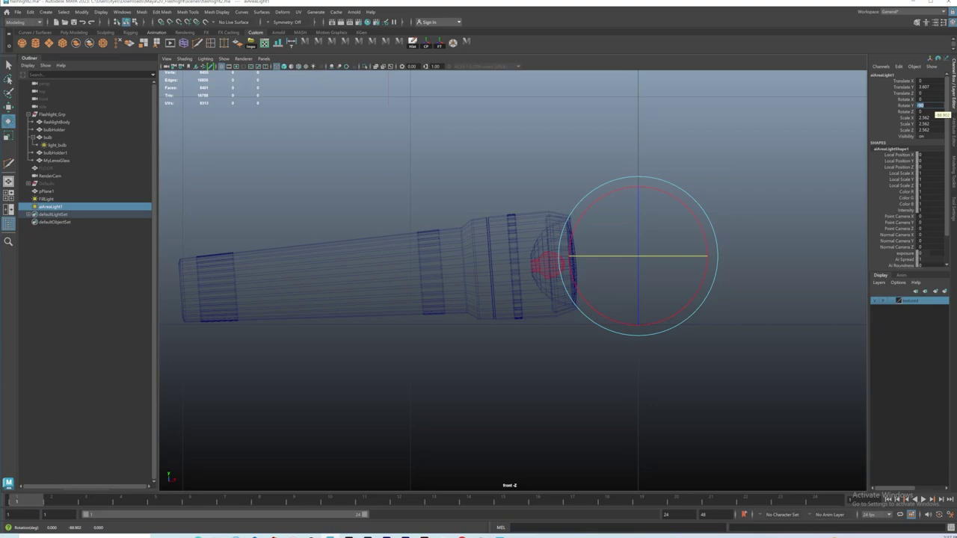
# Move the area light just in front of the flashlight lens, to about -3.09 in X and -0.16 in Z
pyautogui.click(8, 107)
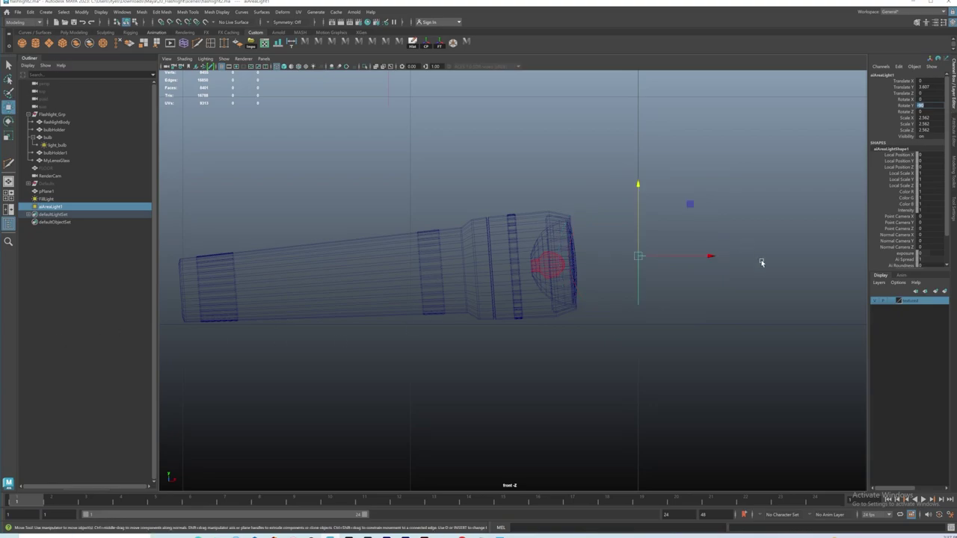
pyautogui.moveTo(710, 256); pyautogui.dragTo(652, 255)
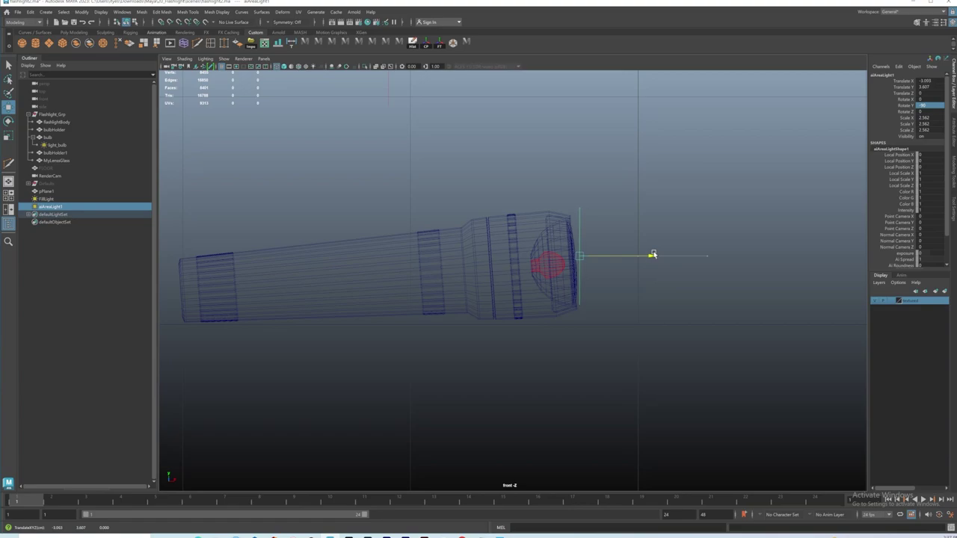
pyautogui.press('space')
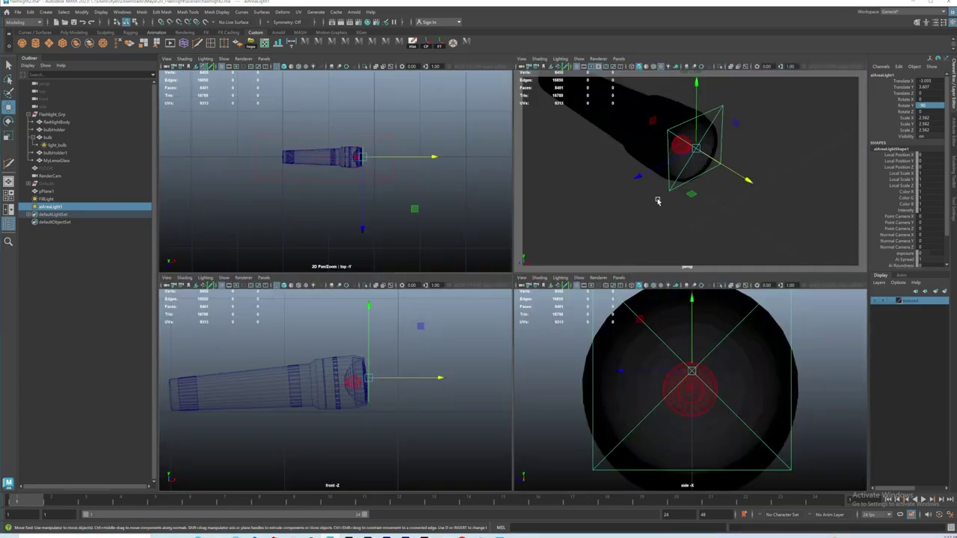
pyautogui.press('space')
pyautogui.keyDown('alt'); pyautogui.moveTo(641, 202); pyautogui.dragTo(519, 193); pyautogui.keyUp('alt')
pyautogui.scroll(2, 515, 267)
pyautogui.keyDown('alt'); pyautogui.moveTo(514, 267); pyautogui.dragTo(542, 274); pyautogui.keyUp('alt')
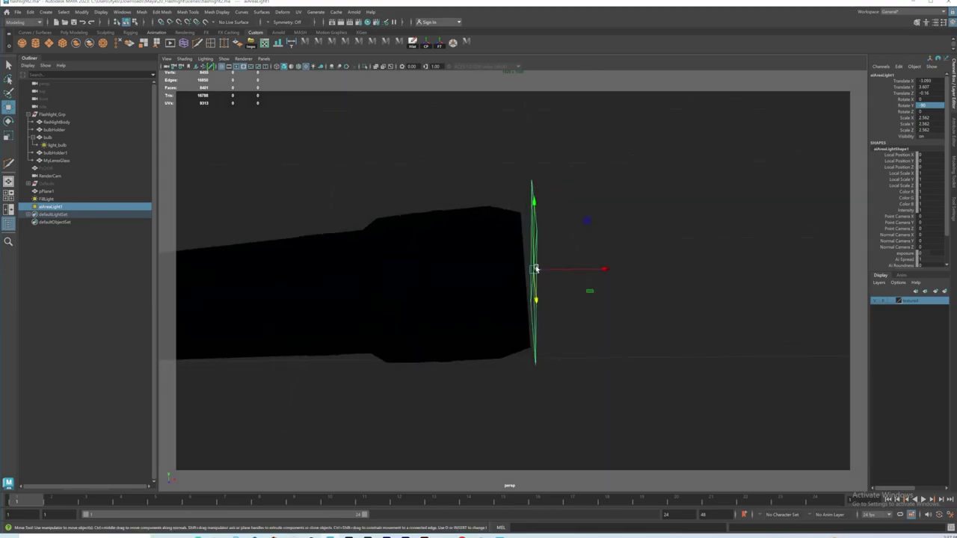
# Try the cylinder light shape for the area light, and settle on disk
pyautogui.click(954, 152)
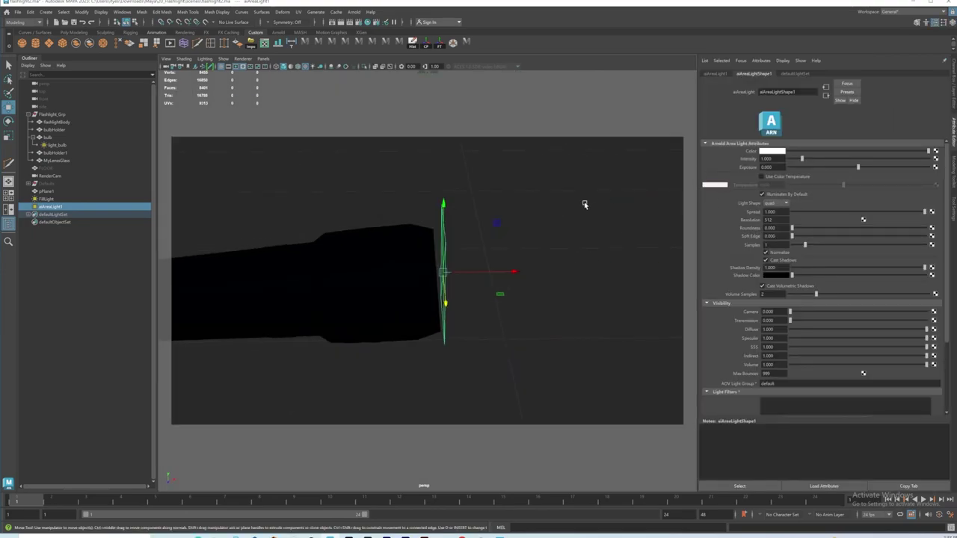
pyautogui.click(786, 202)
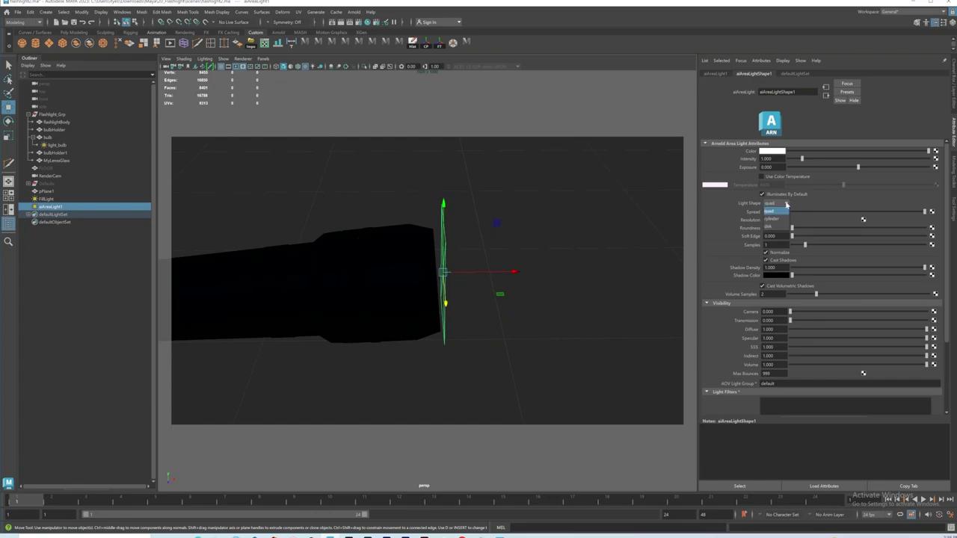
pyautogui.click(778, 220)
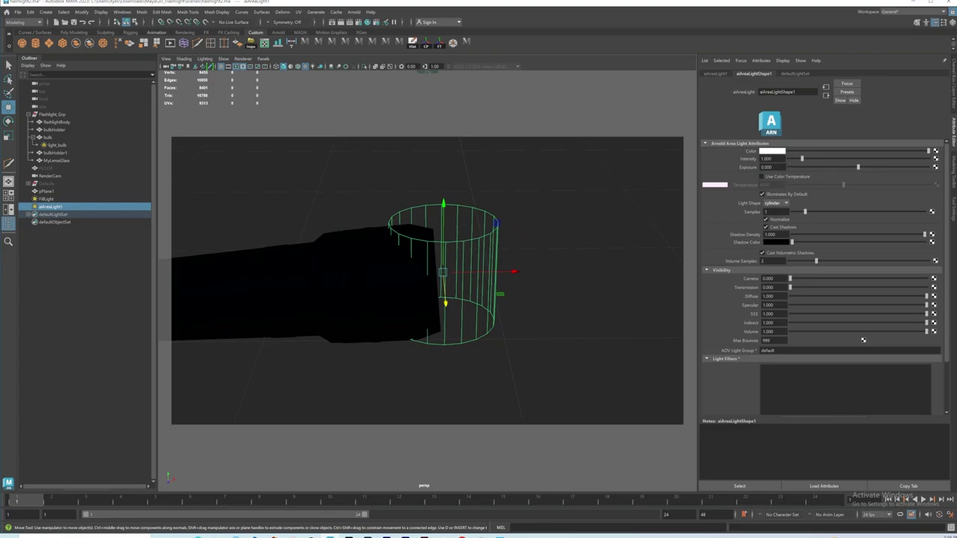
pyautogui.click(787, 204)
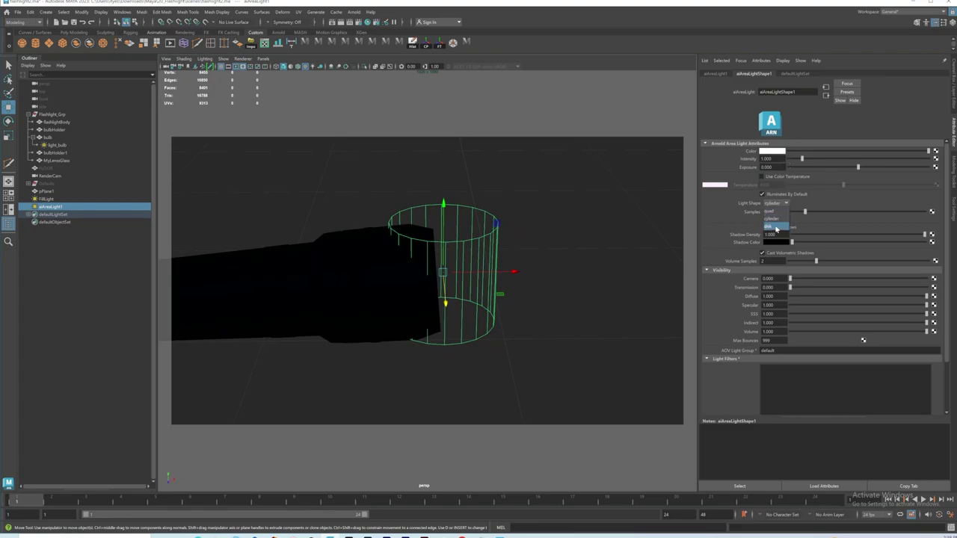
pyautogui.click(776, 227)
# Lower the disk light to about 3.4 in Y so it lines up with the flashlight lens
pyautogui.keyDown('alt'); pyautogui.moveTo(482, 241); pyautogui.dragTo(423, 252); pyautogui.keyUp('alt')
pyautogui.moveTo(453, 292)
pyautogui.keyDown('alt'); pyautogui.mouseDown()
pyautogui.moveTo(453, 273)
pyautogui.moveTo(423, 267)
pyautogui.moveTo(432, 292)
pyautogui.moveTo(447, 276)
pyautogui.mouseUp(); pyautogui.keyUp('alt')
pyautogui.moveTo(404, 291); pyautogui.dragTo(404, 282, button='middle')
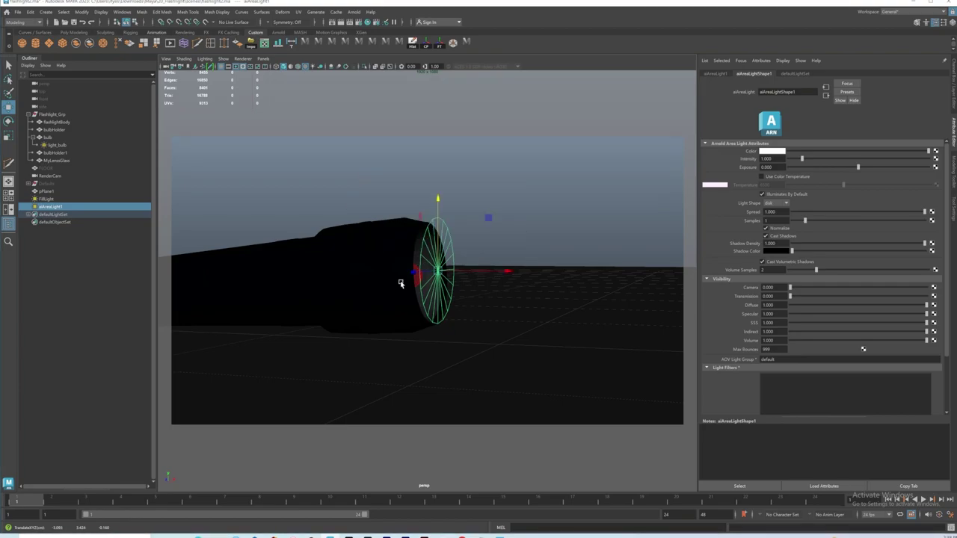
pyautogui.press('space')
pyautogui.press('space')
pyautogui.scroll(5, 524, 288)
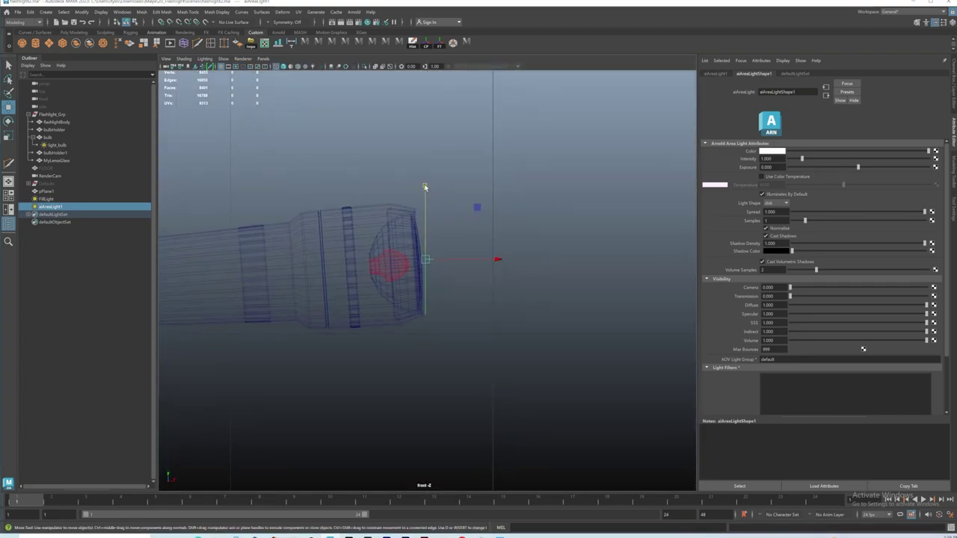
pyautogui.press('q')
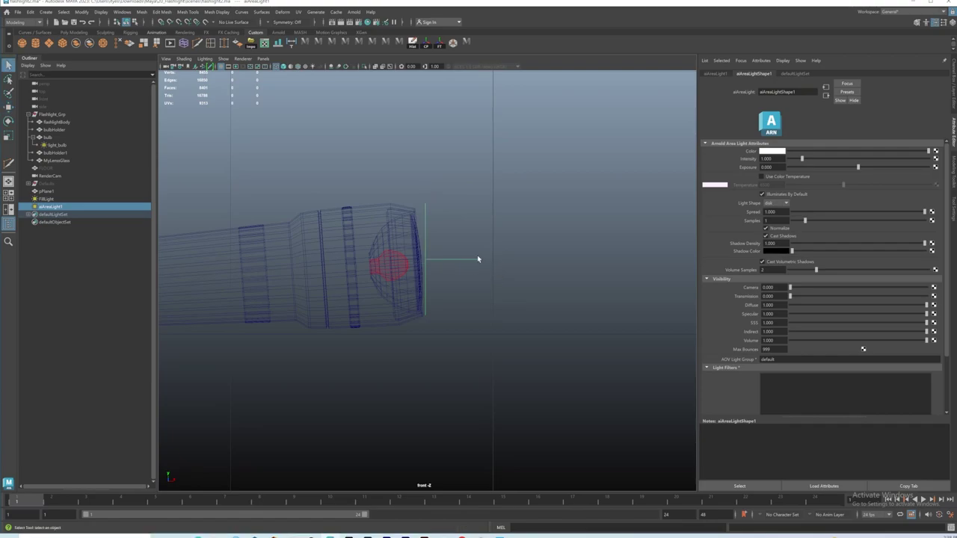
pyautogui.press('w')
pyautogui.moveTo(426, 189); pyautogui.dragTo(427, 190)
# Tilt the disk light by about 3 degrees to match the angle of the flashlight lens, and nudge it against the lens
pyautogui.press('e')
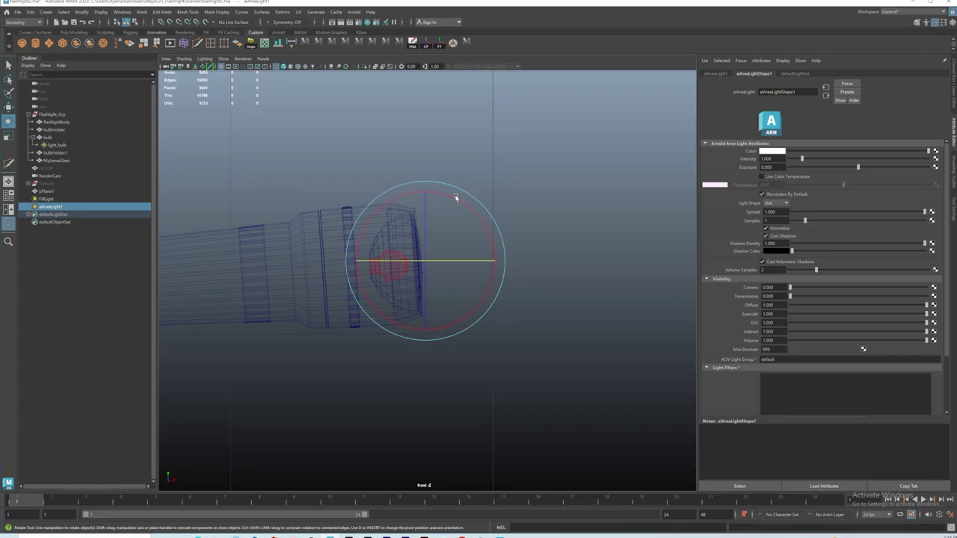
pyautogui.click(424, 215)
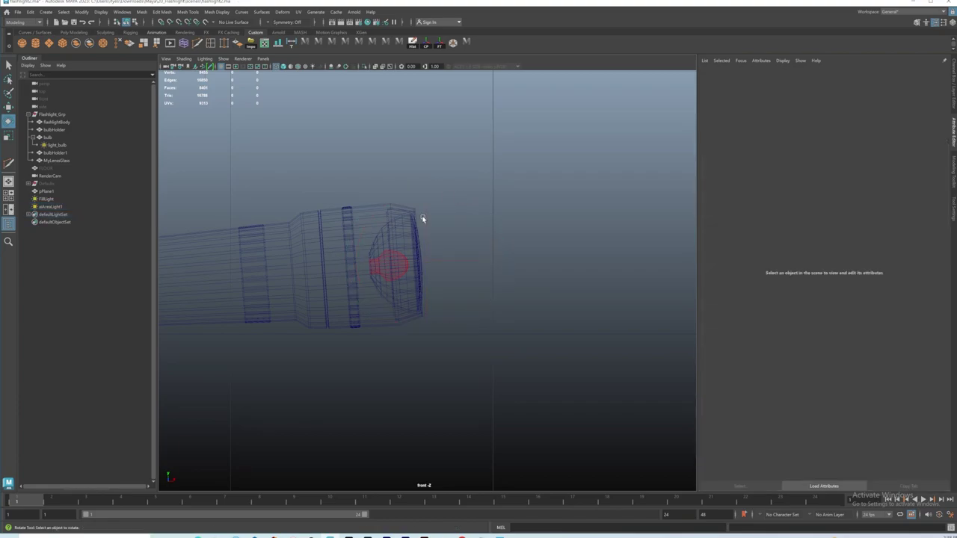
pyautogui.click(446, 193)
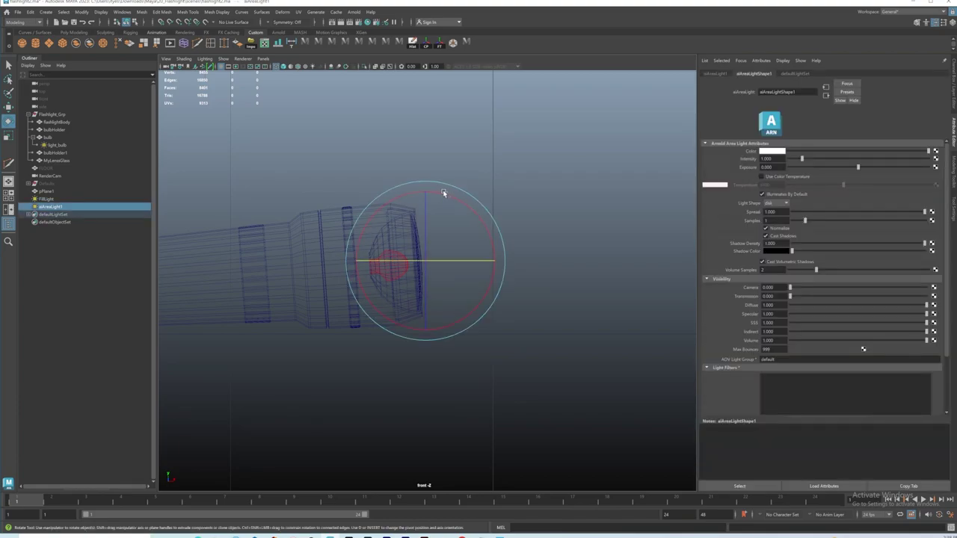
pyautogui.click(439, 192)
pyautogui.click(441, 204)
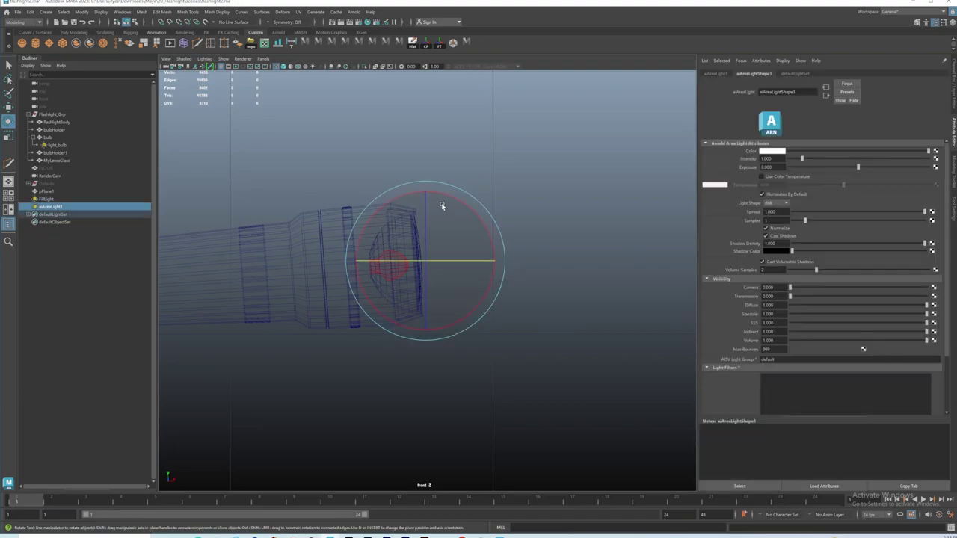
pyautogui.moveTo(444, 192); pyautogui.dragTo(442, 195)
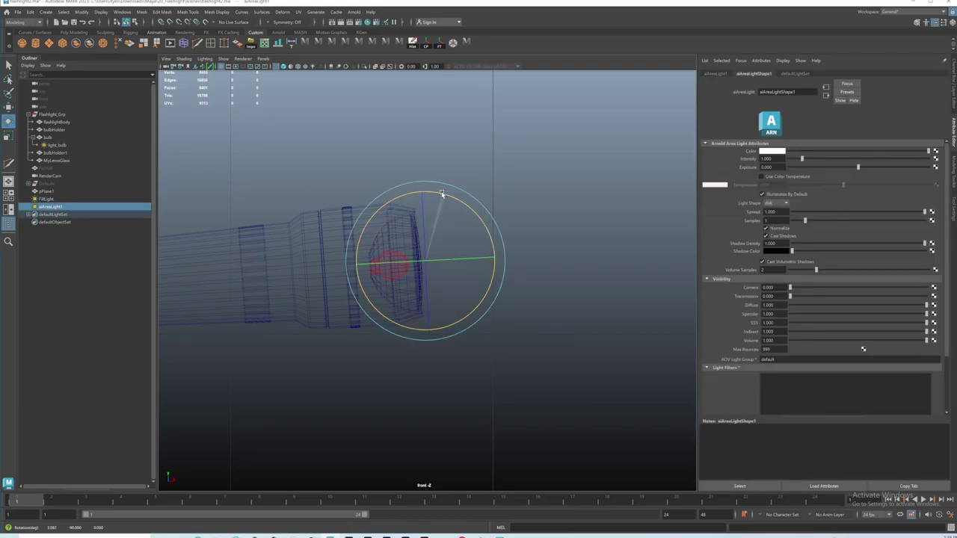
pyautogui.press('w')
pyautogui.moveTo(496, 261); pyautogui.dragTo(496, 261)
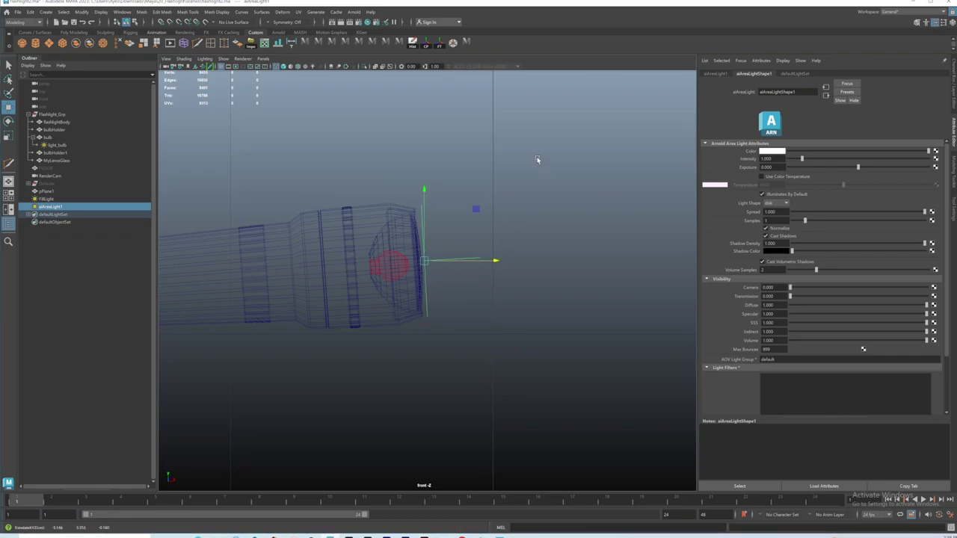
# Return to the perspective view and run an Arnold render to check the disk light at the lens
pyautogui.press('space')
pyautogui.press('space')
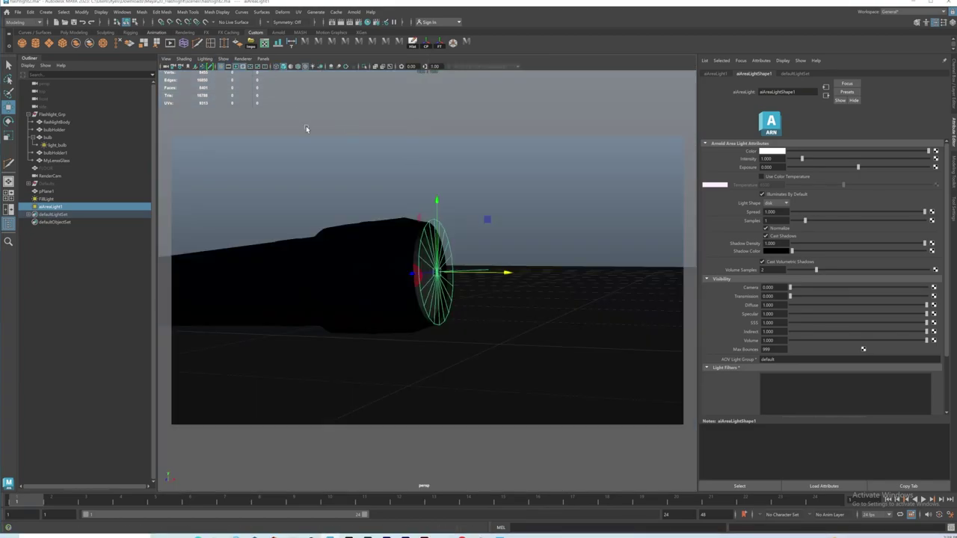
pyautogui.keyDown('alt'); pyautogui.moveTo(447, 278); pyautogui.dragTo(426, 278); pyautogui.keyUp('alt')
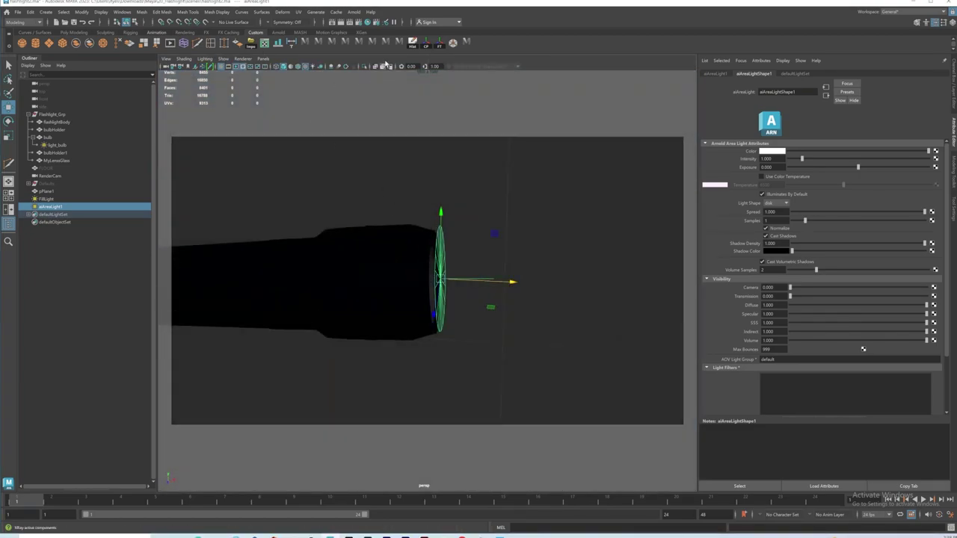
pyautogui.click(354, 12)
pyautogui.click(381, 36)
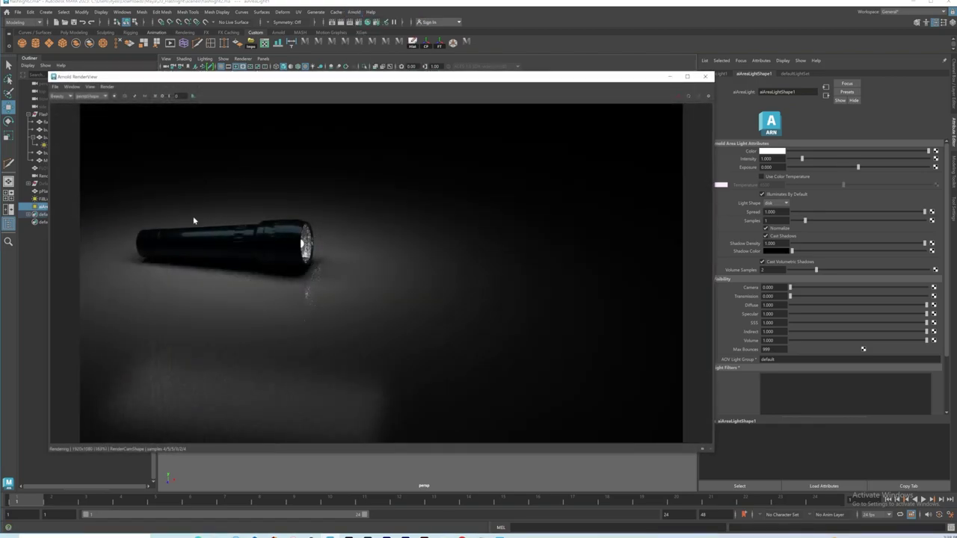
pyautogui.click(678, 98)
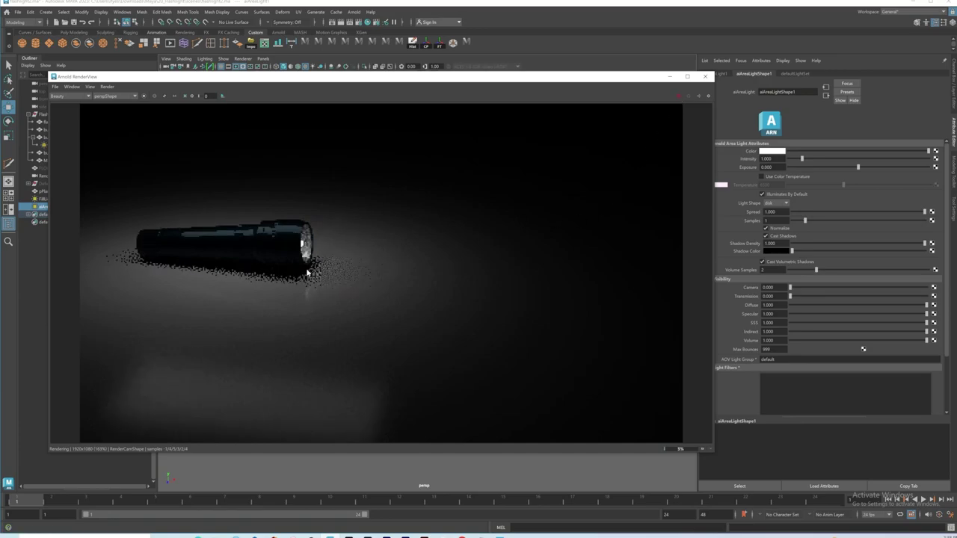
# Raise the disk light's exposure while the render updates, settling on 9
pyautogui.moveTo(859, 167); pyautogui.dragTo(930, 173)
pyautogui.click(763, 167)
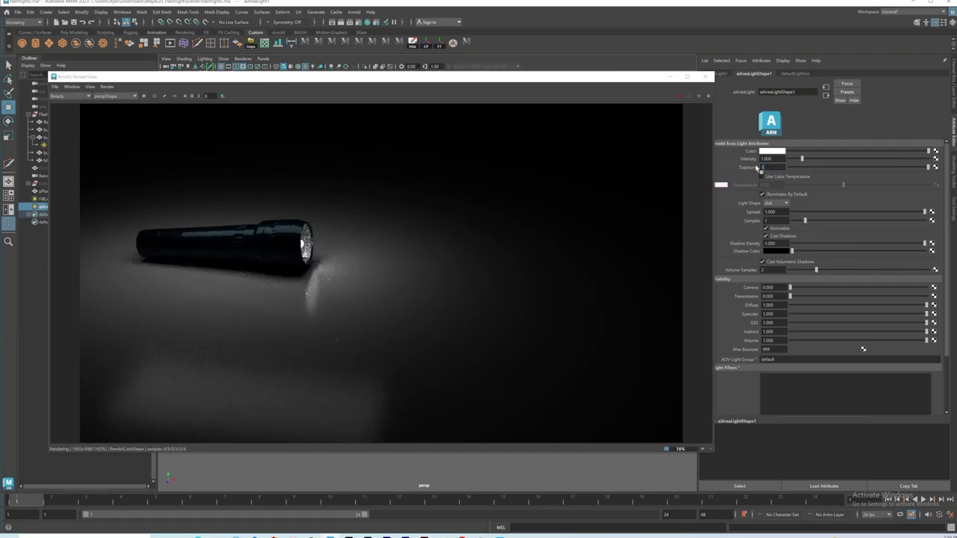
pyautogui.write('10')
pyautogui.press('Return')
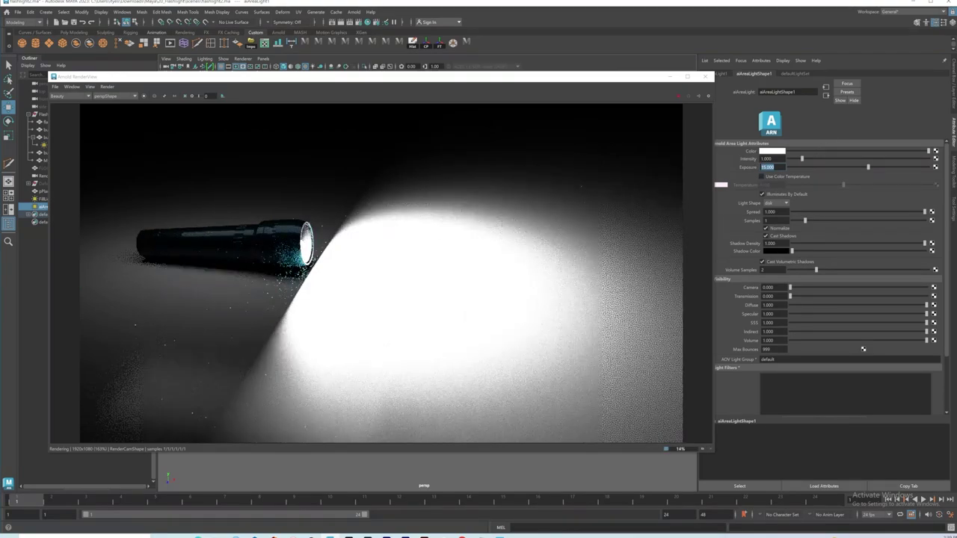
pyautogui.write('6')
pyautogui.press('Return')
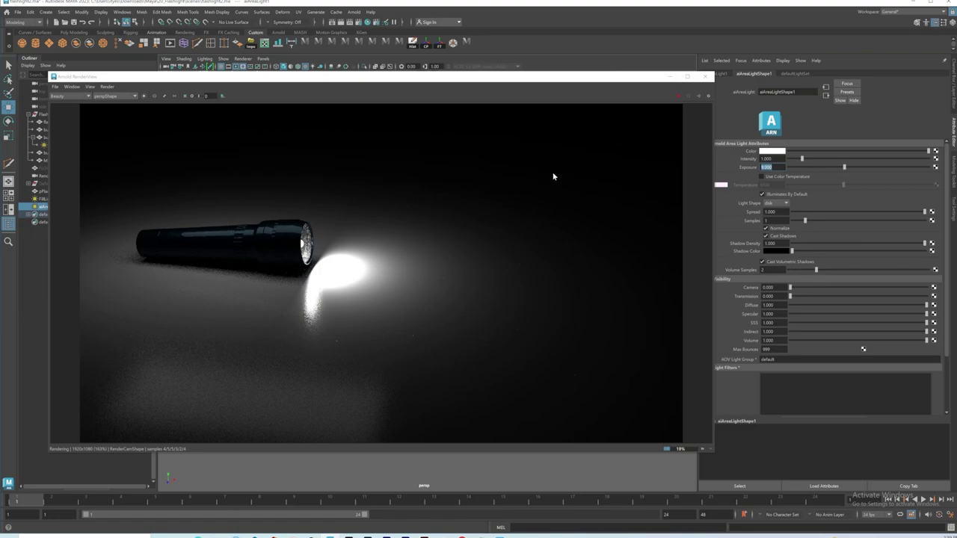
# Close the render and create an aiAtmosphereVolume as the environment atmosphere in the Arnold render settings
pyautogui.click(705, 76)
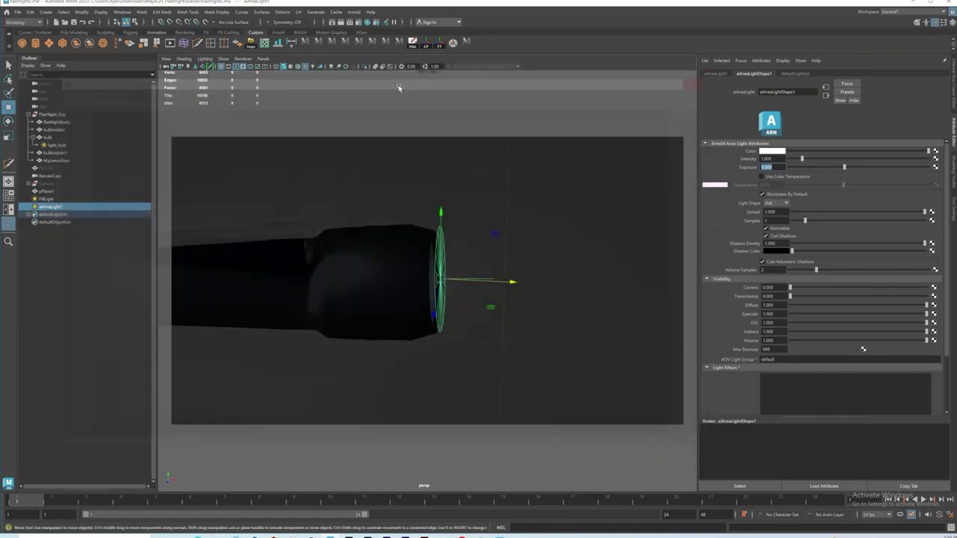
pyautogui.click(358, 22)
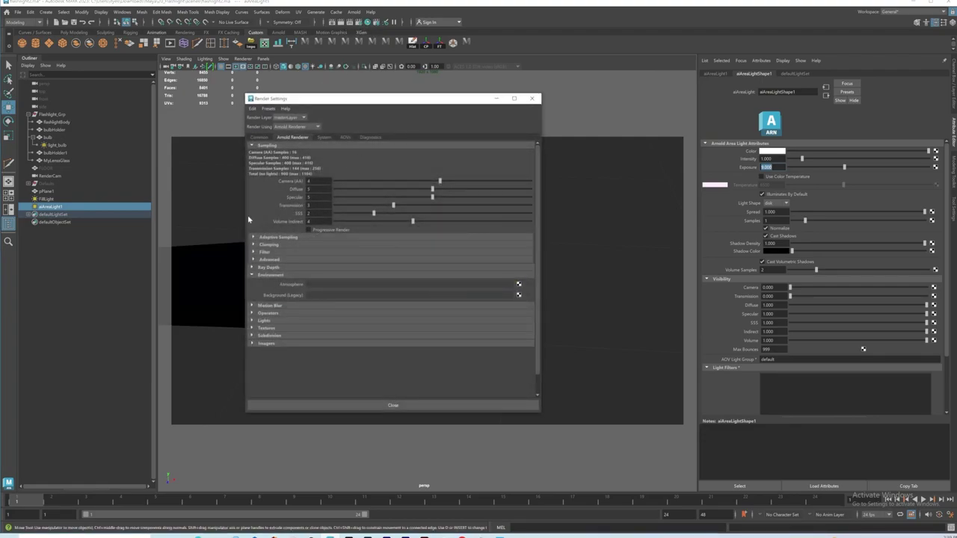
pyautogui.click(270, 275)
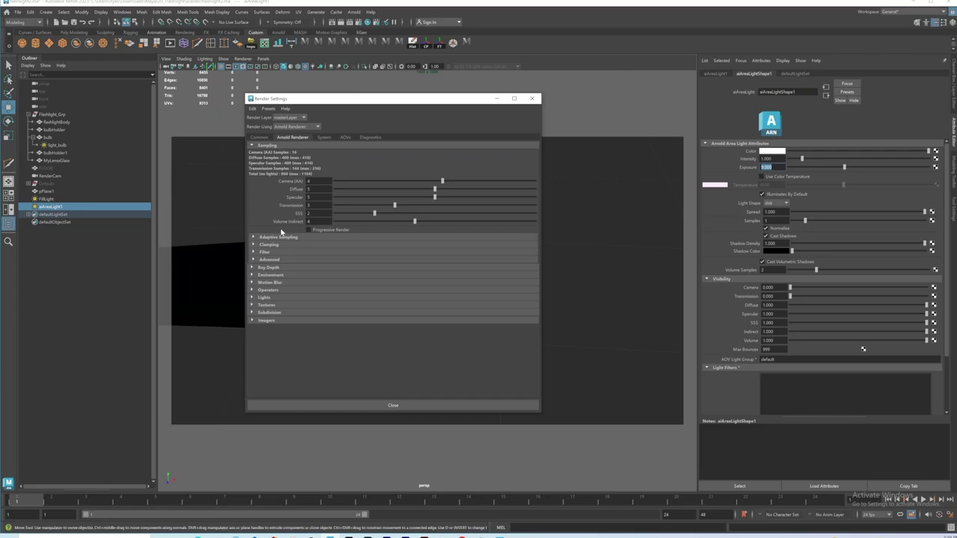
pyautogui.click(265, 276)
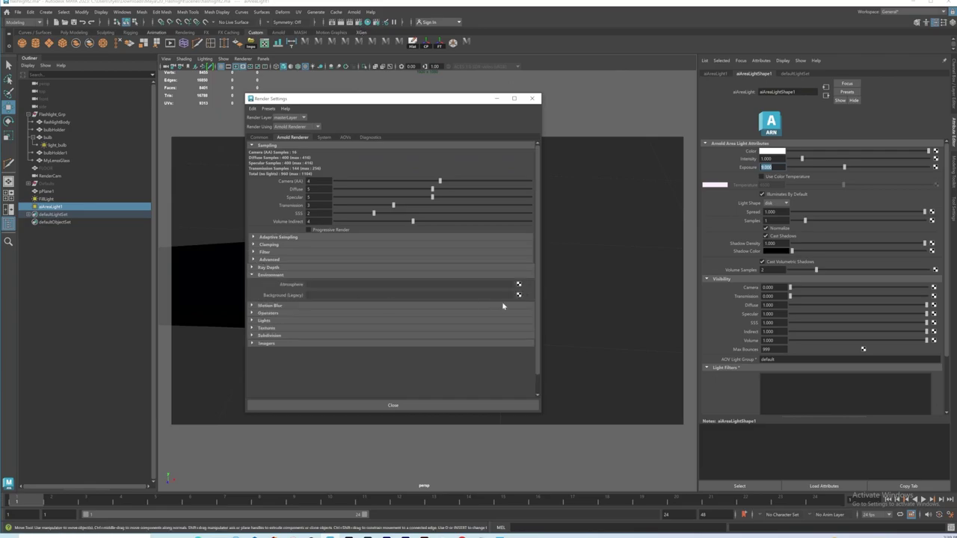
pyautogui.click(519, 285)
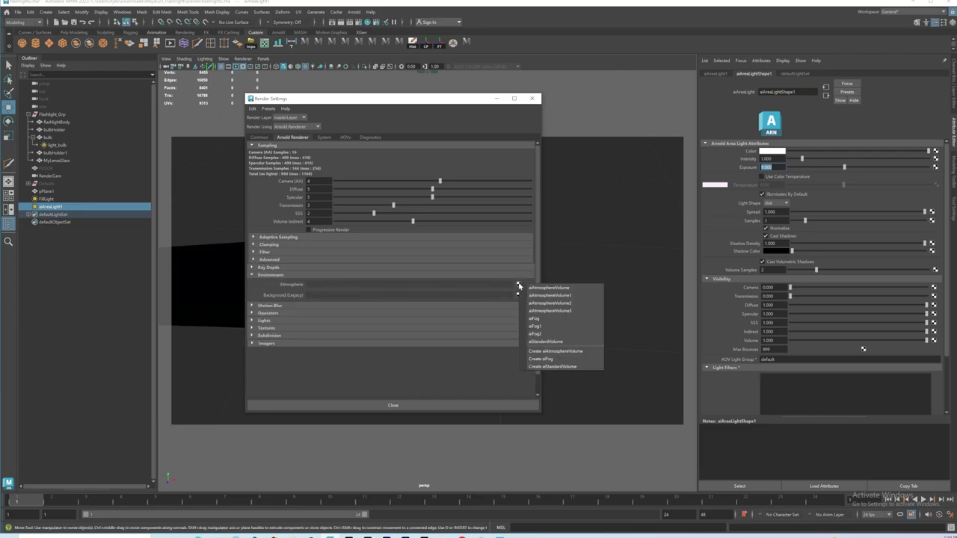
pyautogui.click(553, 351)
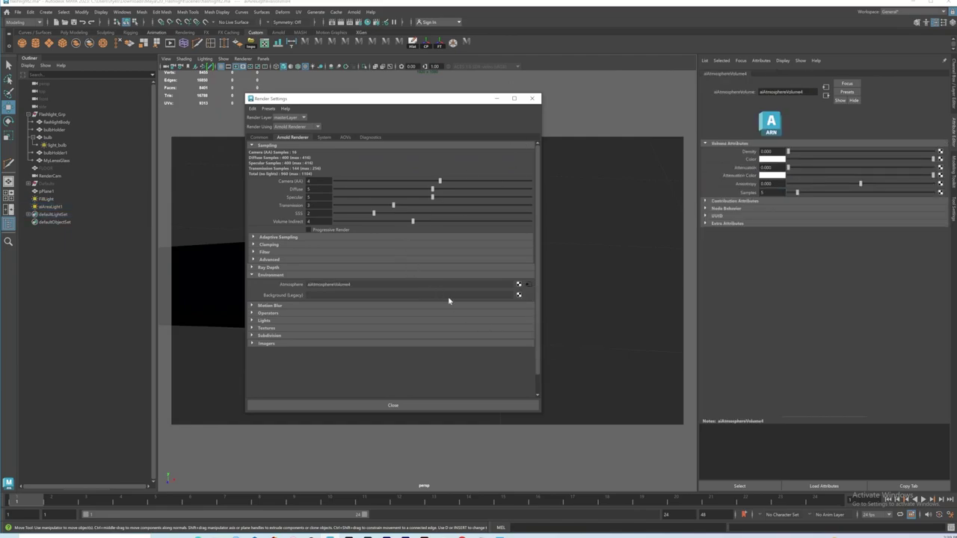
pyautogui.click(416, 406)
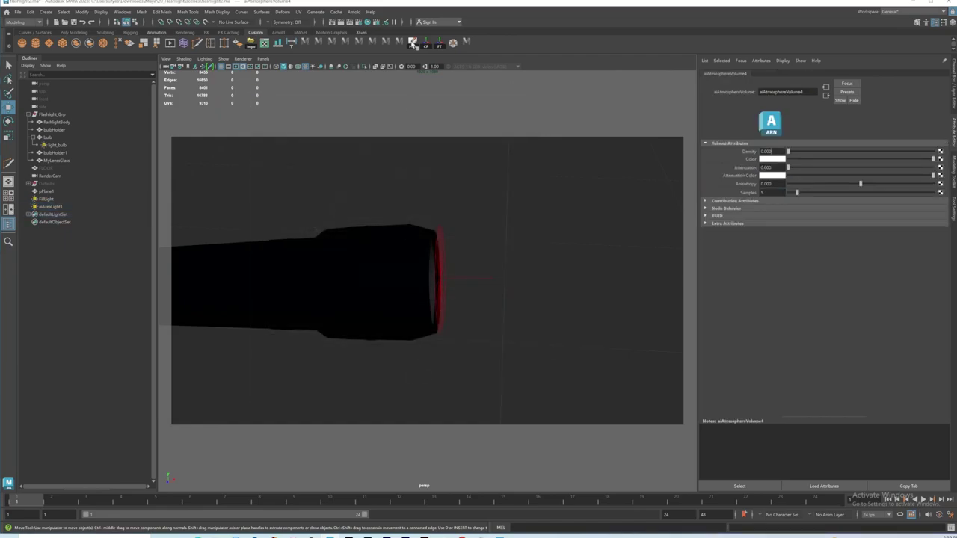
# Render the scene with the atmosphere volume in Arnold RenderView, using RenderCamShape as the camera
pyautogui.click(353, 14)
pyautogui.click(359, 27)
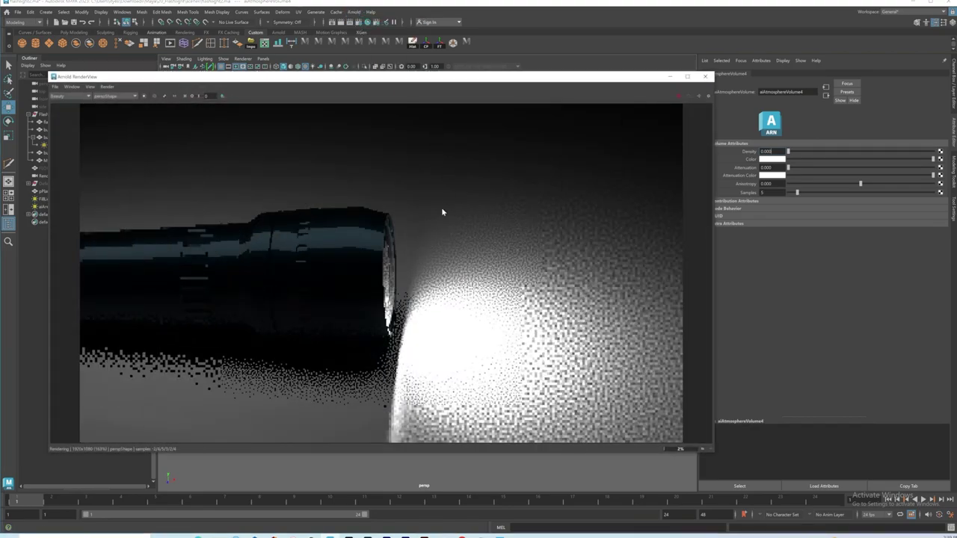
pyautogui.click(112, 96)
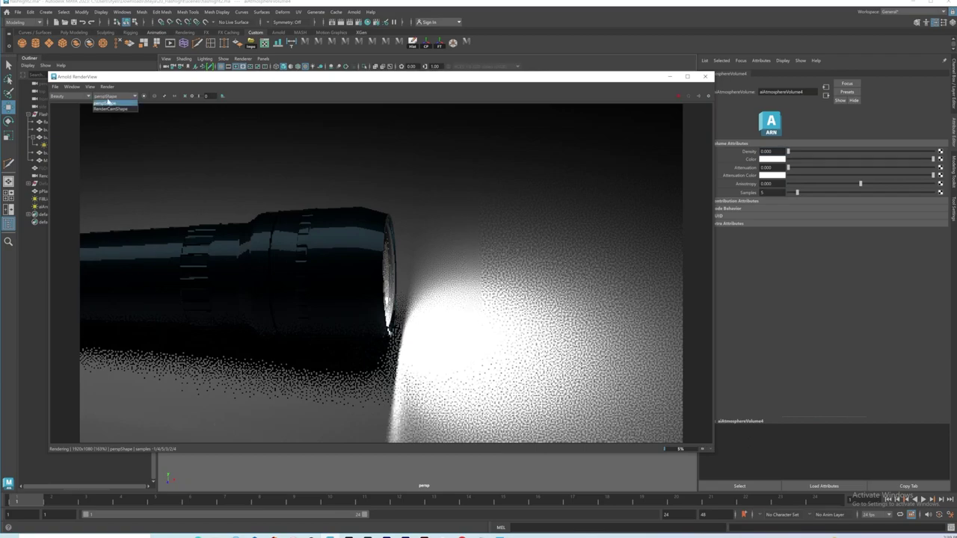
pyautogui.click(114, 110)
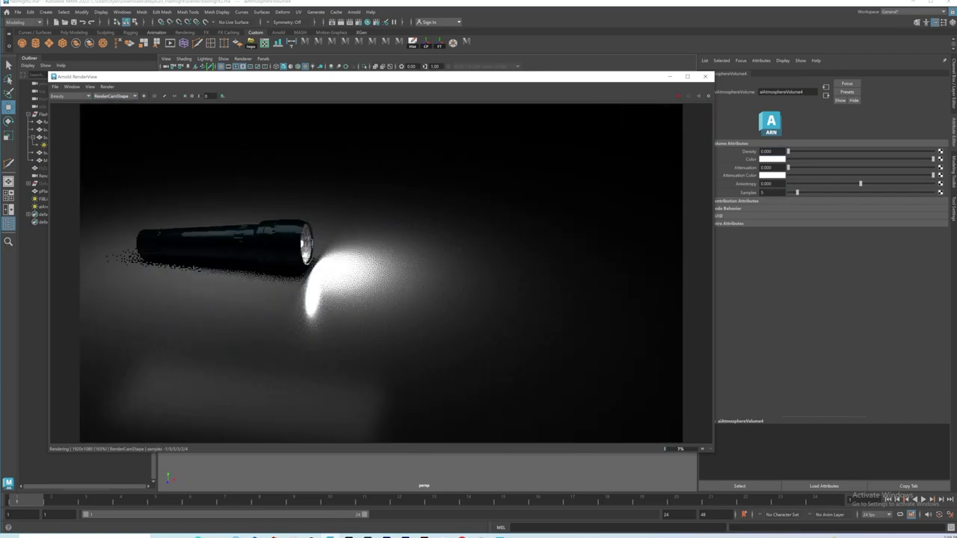
# Set the atmosphere volume's density to 0.1
pyautogui.moveTo(788, 152); pyautogui.dragTo(794, 152)
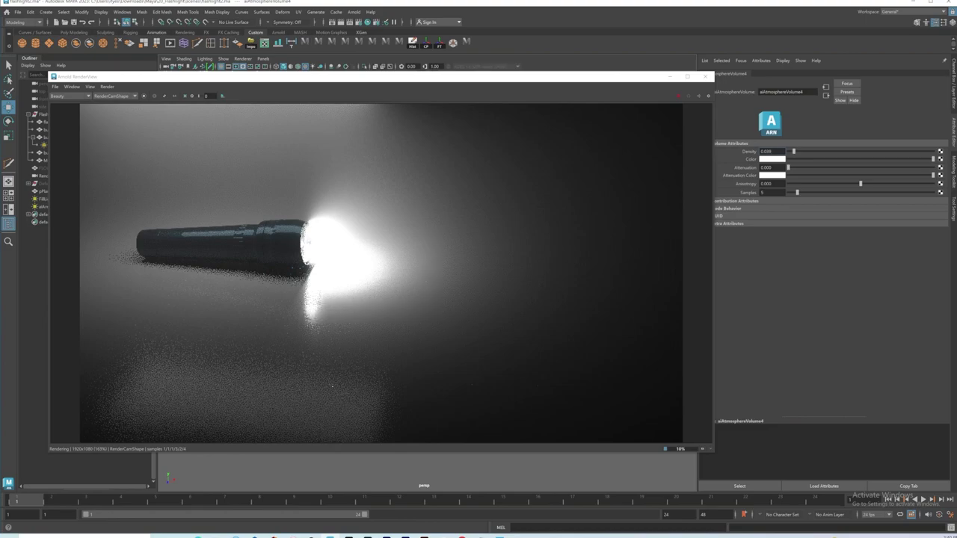
pyautogui.moveTo(761, 152); pyautogui.dragTo(788, 155)
pyautogui.write('0.1')
pyautogui.press('Return')
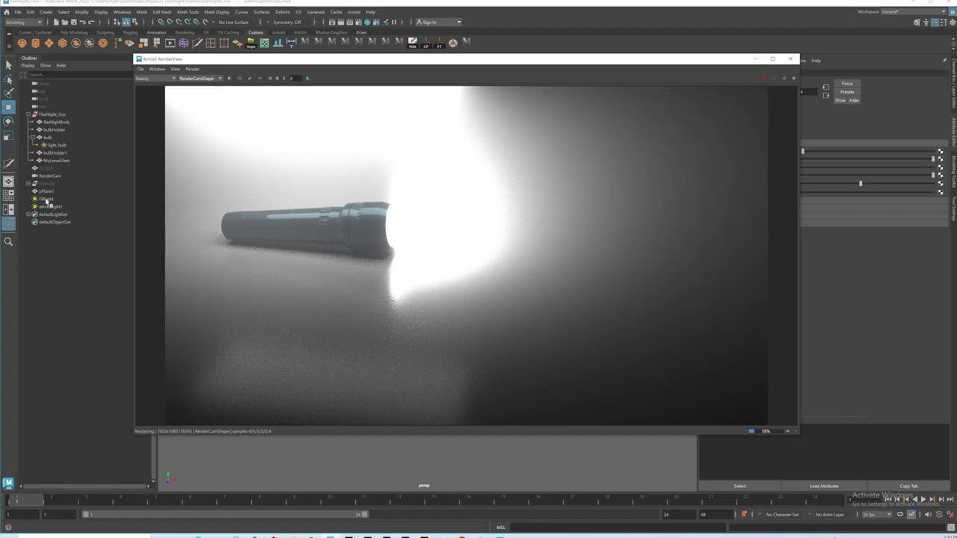
# Lower the exposure of FillLight to about 3.69
pyautogui.click(47, 199)
pyautogui.moveTo(623, 63); pyautogui.dragTo(471, 60)
pyautogui.moveTo(872, 168); pyautogui.dragTo(829, 167)
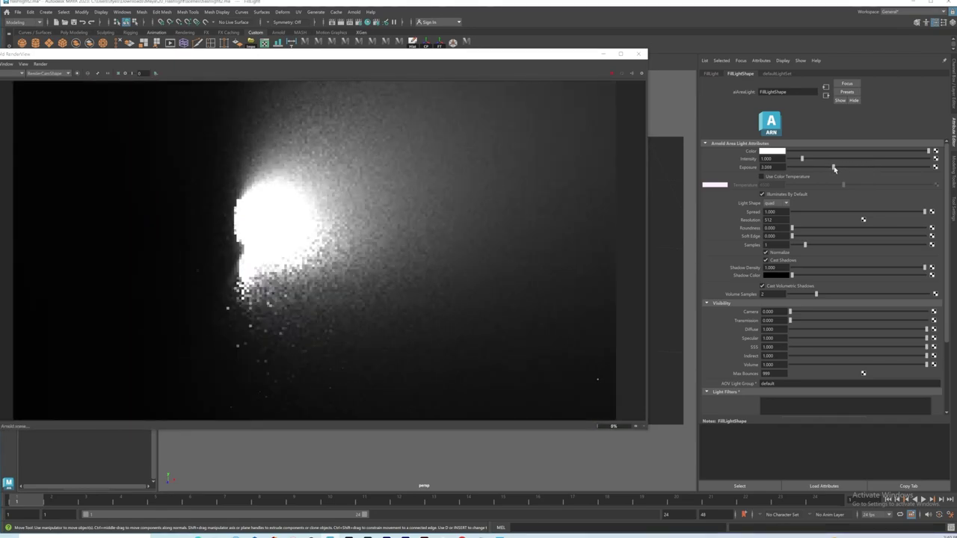
pyautogui.moveTo(835, 169); pyautogui.dragTo(837, 169)
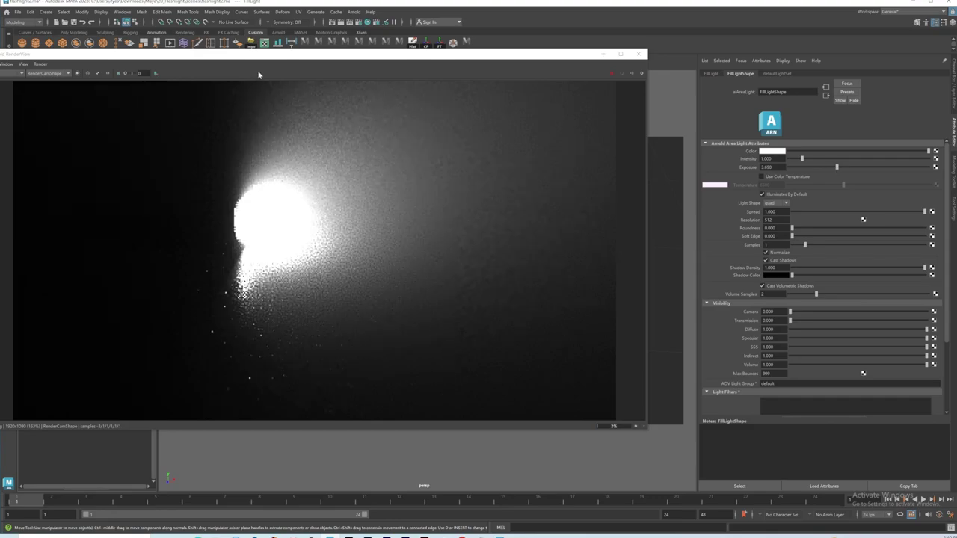
# Lower the exposure of the disk area light aiAreaLight1 to about 4.5
pyautogui.moveTo(155, 60); pyautogui.dragTo(299, 55)
pyautogui.click(50, 208)
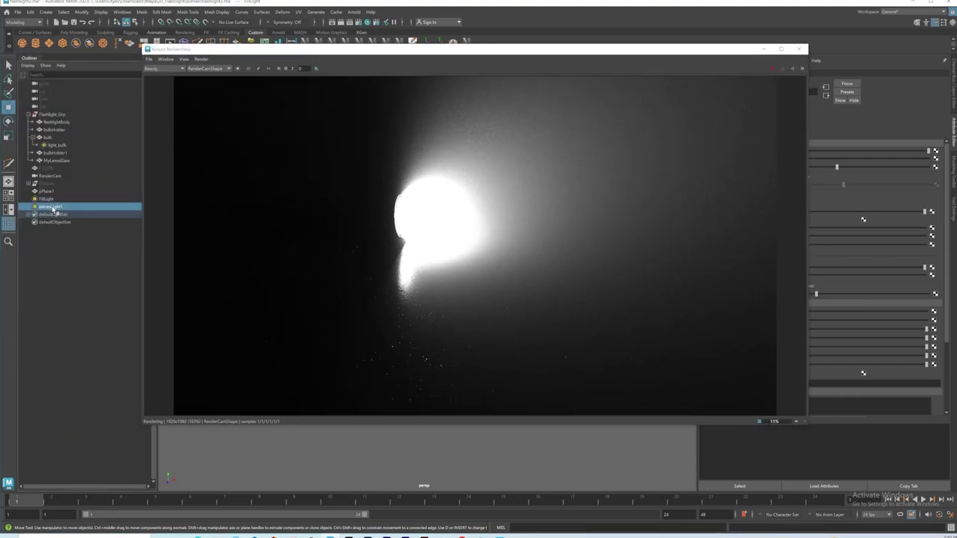
pyautogui.moveTo(714, 52); pyautogui.dragTo(546, 77)
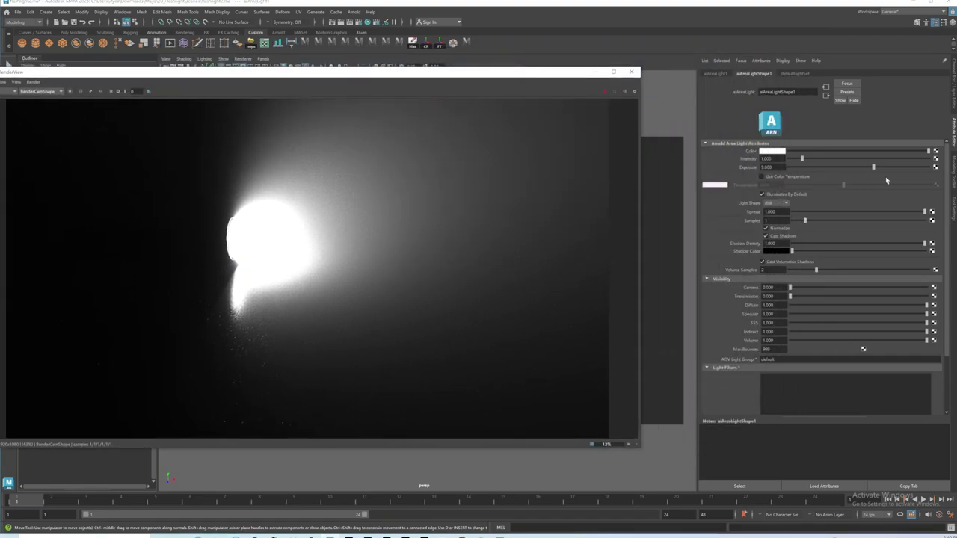
pyautogui.moveTo(872, 167); pyautogui.dragTo(847, 167)
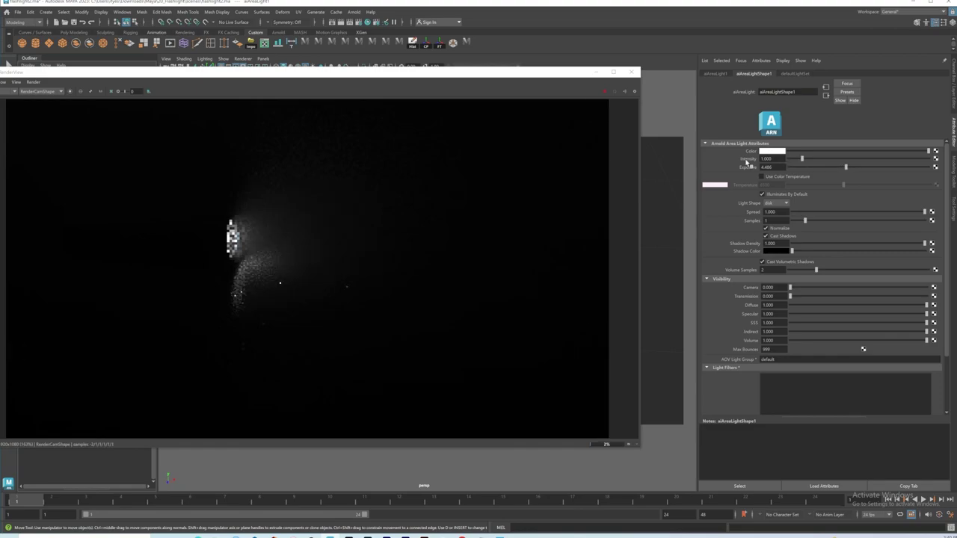
pyautogui.moveTo(205, 68); pyautogui.dragTo(276, 90)
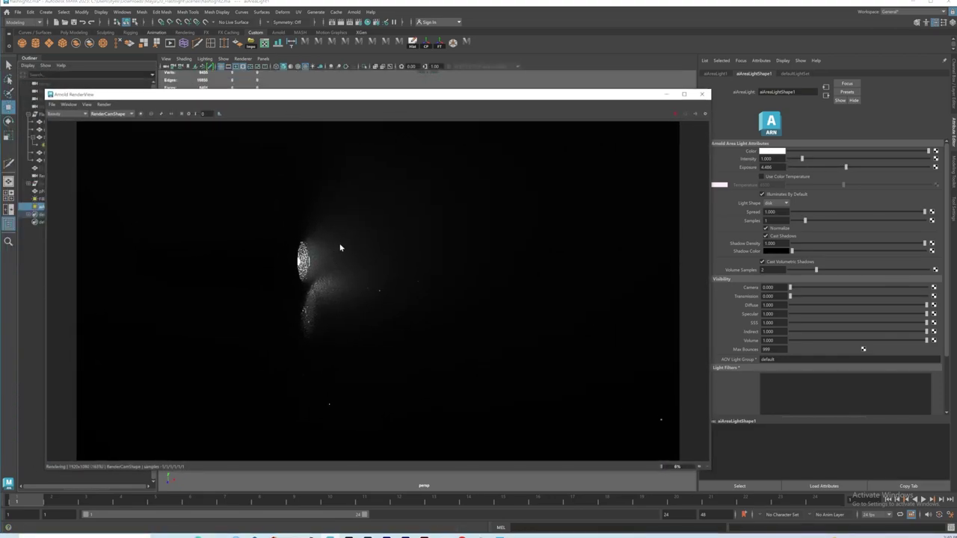
pyautogui.moveTo(219, 92); pyautogui.dragTo(239, 109)
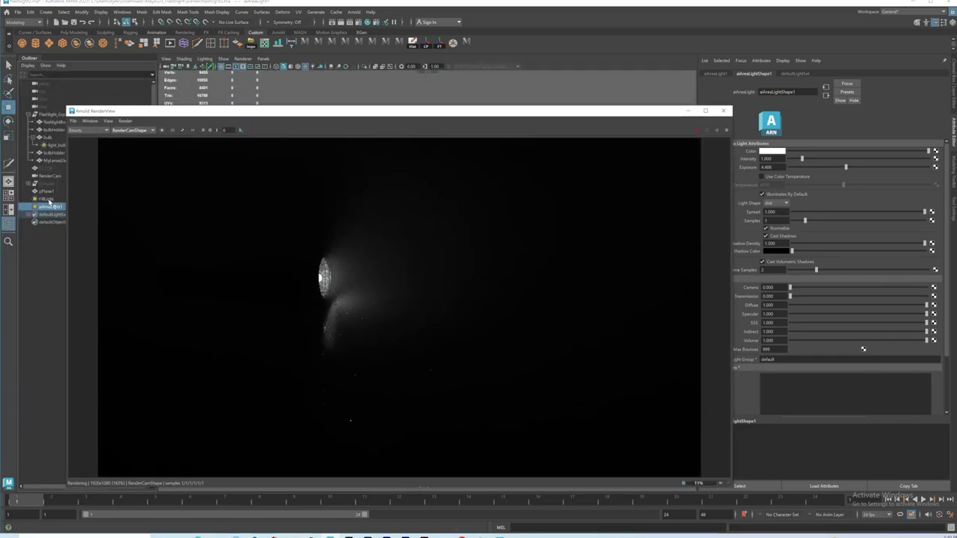
# Brighten FillLight with an intensity of 3 and an exposure of 7
pyautogui.click(52, 200)
pyautogui.moveTo(775, 167); pyautogui.dragTo(749, 171)
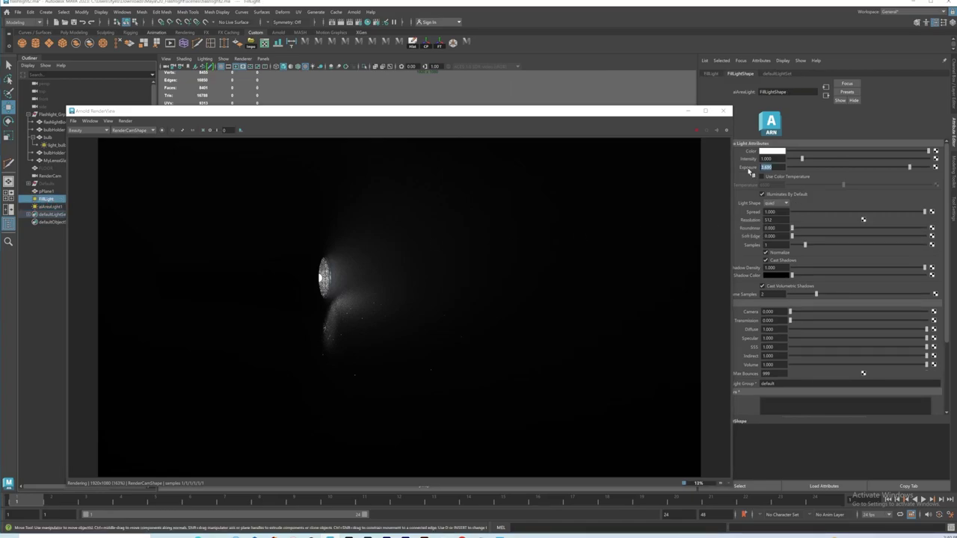
pyautogui.write('4')
pyautogui.press('Return')
pyautogui.moveTo(802, 159); pyautogui.dragTo(817, 162)
pyautogui.write('3')
pyautogui.press('Return')
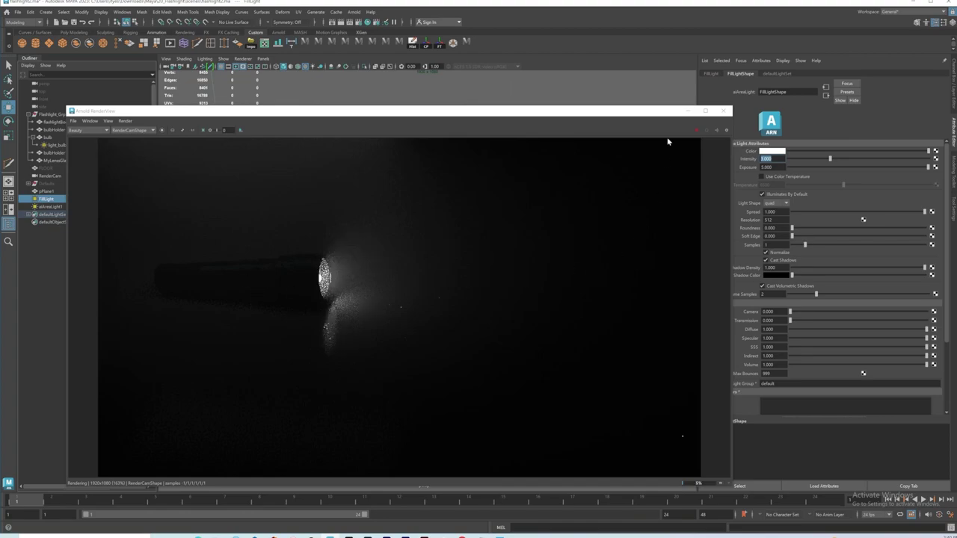
pyautogui.press('Tab')
pyautogui.write('5')
pyautogui.press('Return')
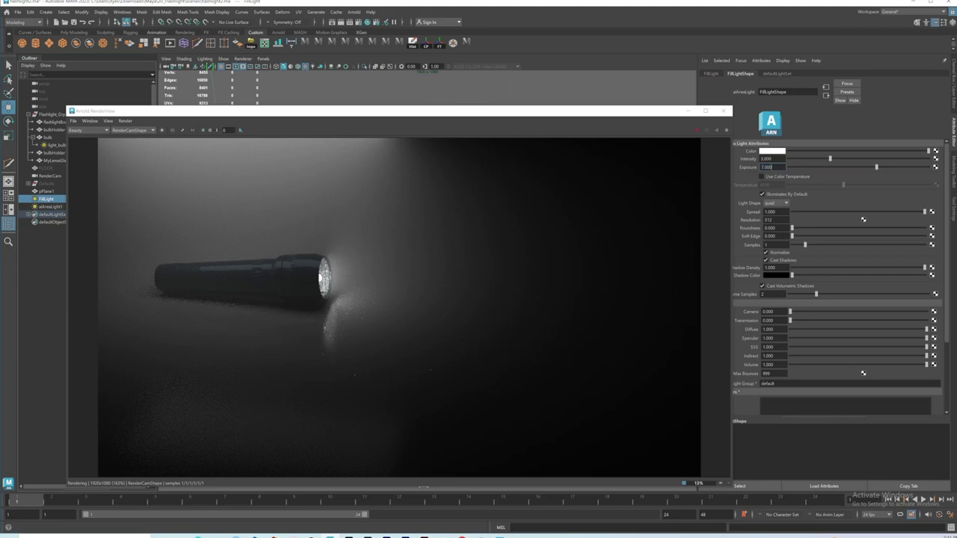
# Set FillLight's exposure to 6 and its intensity to 3.5
pyautogui.write('6')
pyautogui.press('Return')
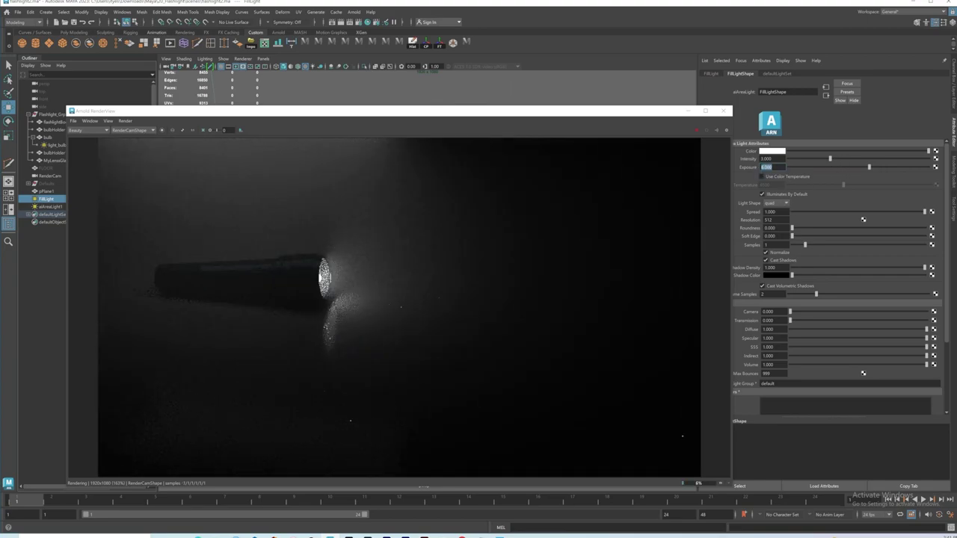
pyautogui.click(769, 159)
pyautogui.write('5')
pyautogui.press('Return')
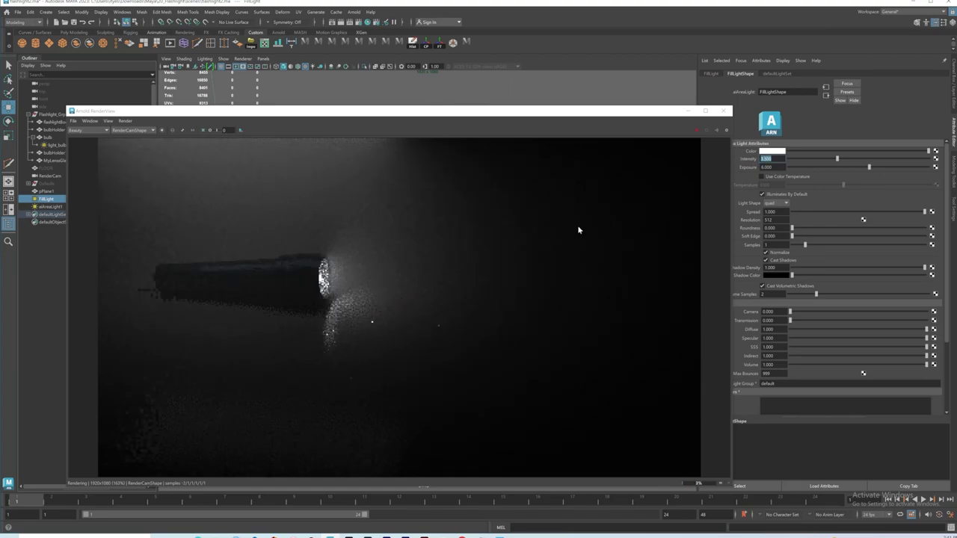
# Set the exposure of the disk area light aiAreaLight1 to 6 and its intensity to 2
pyautogui.click(50, 207)
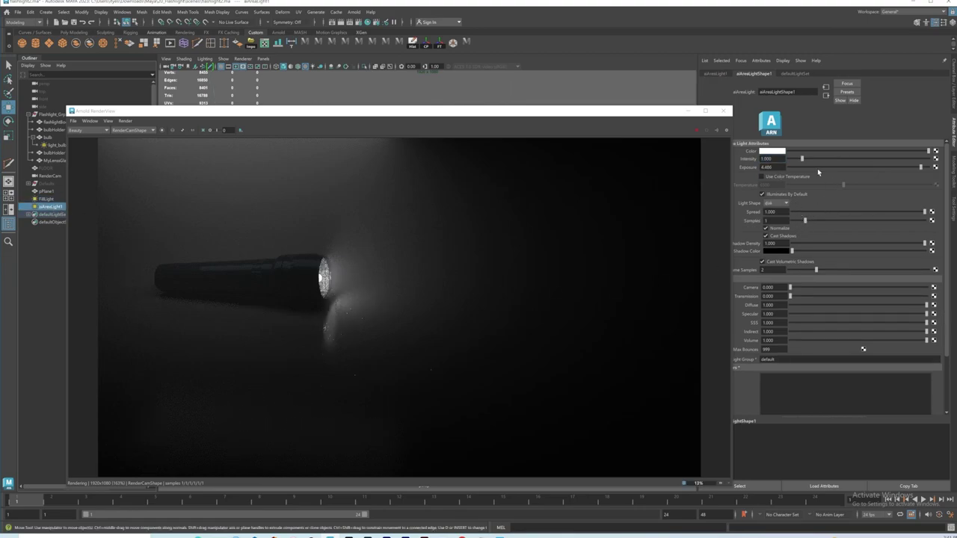
pyautogui.doubleClick(772, 167)
pyautogui.write('6')
pyautogui.press('Return')
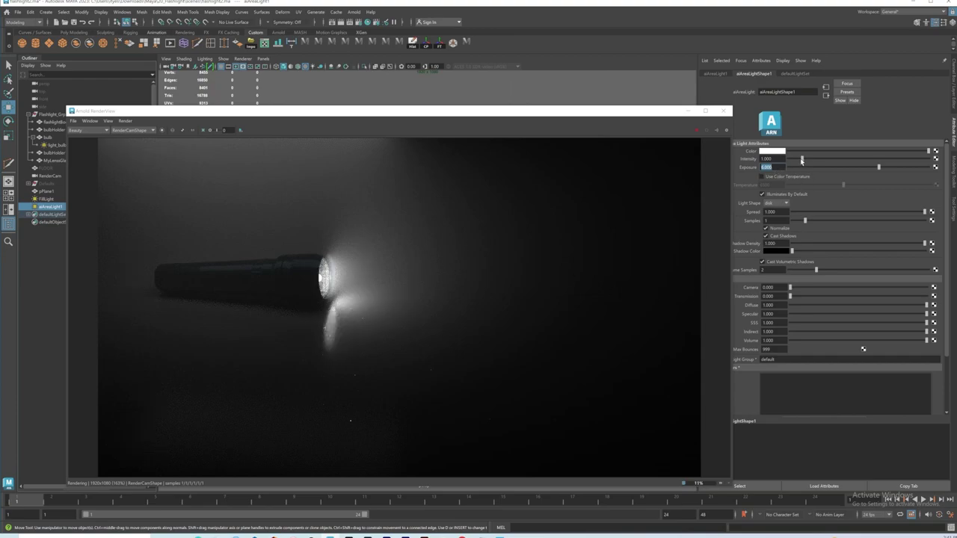
pyautogui.hotkey('shift', 'Tab')
pyautogui.write('4')
pyautogui.press('Return')
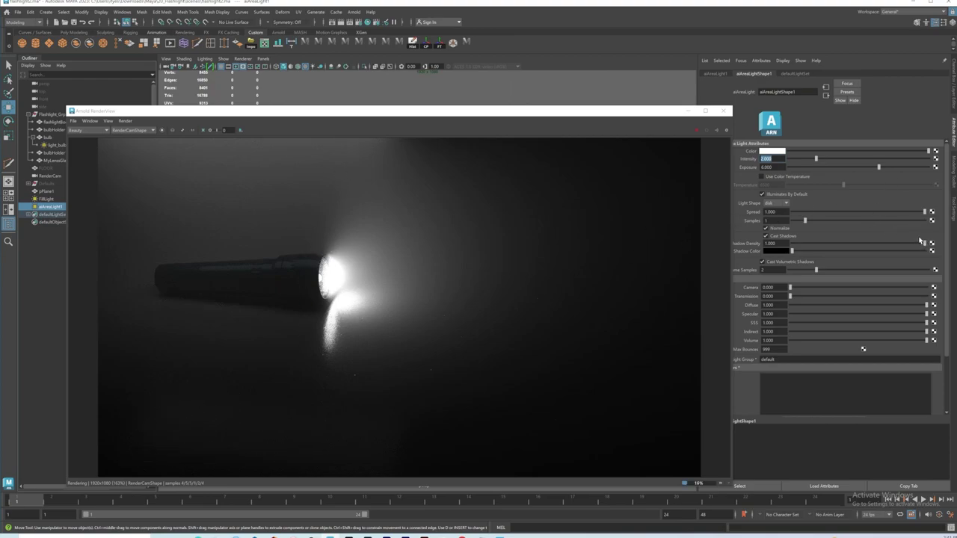
# Reduce the spread of aiAreaLight1 to about 0.671 and raise its exposure to 7
pyautogui.moveTo(924, 213); pyautogui.dragTo(879, 213)
pyautogui.press('Tab')
pyautogui.press('BackSpace')
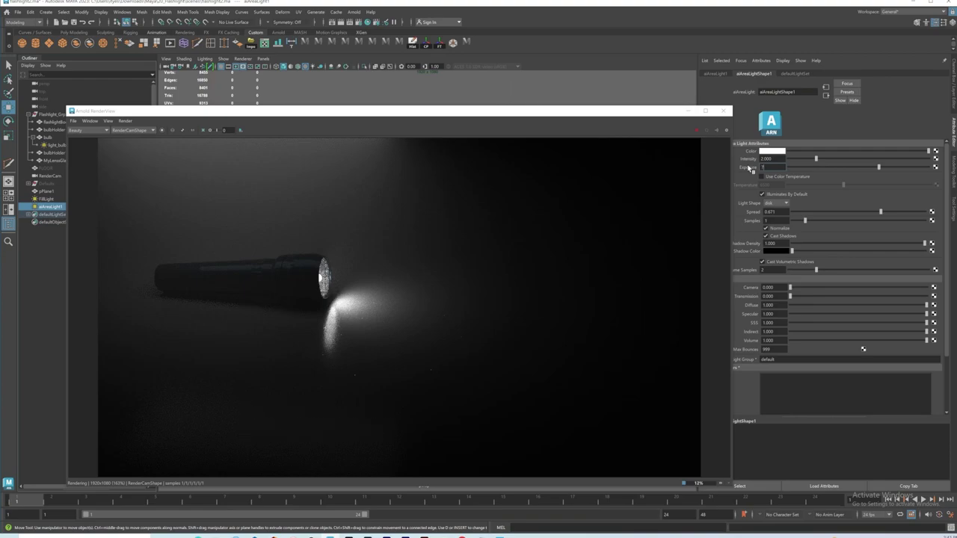
pyautogui.press('Return')
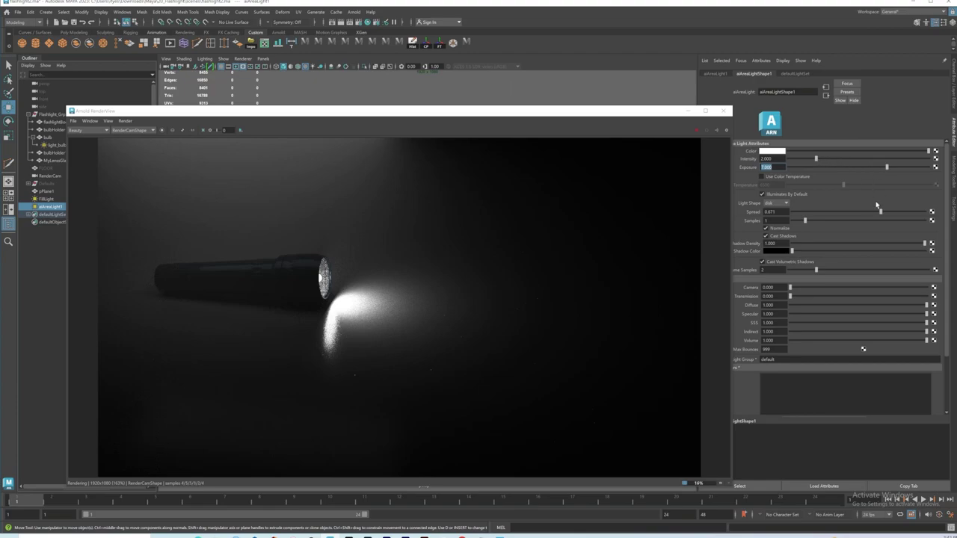
# Narrow aiAreaLight1's spread to about 0.109, lower its exposure to about 5.27, and enable color temperature for it
pyautogui.moveTo(881, 214); pyautogui.dragTo(806, 214)
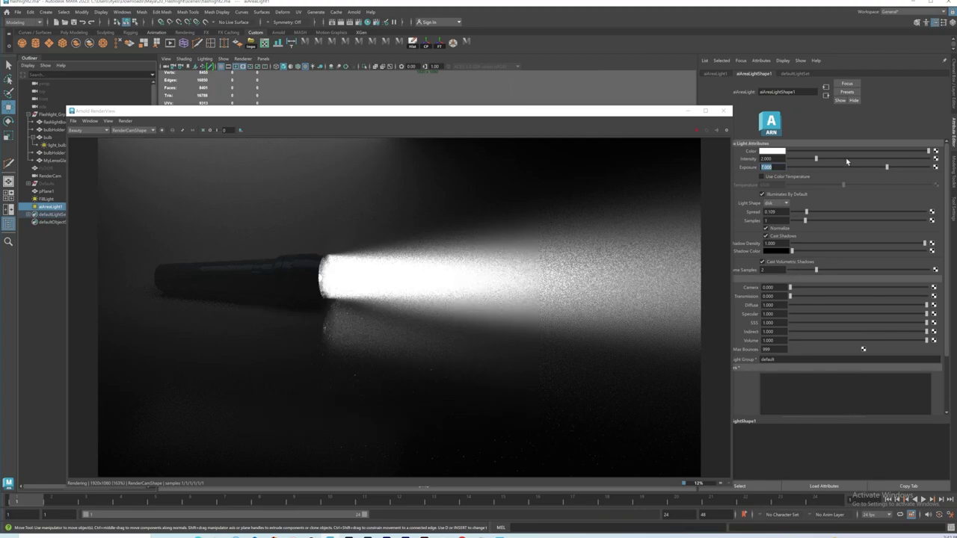
pyautogui.moveTo(887, 167); pyautogui.dragTo(873, 168)
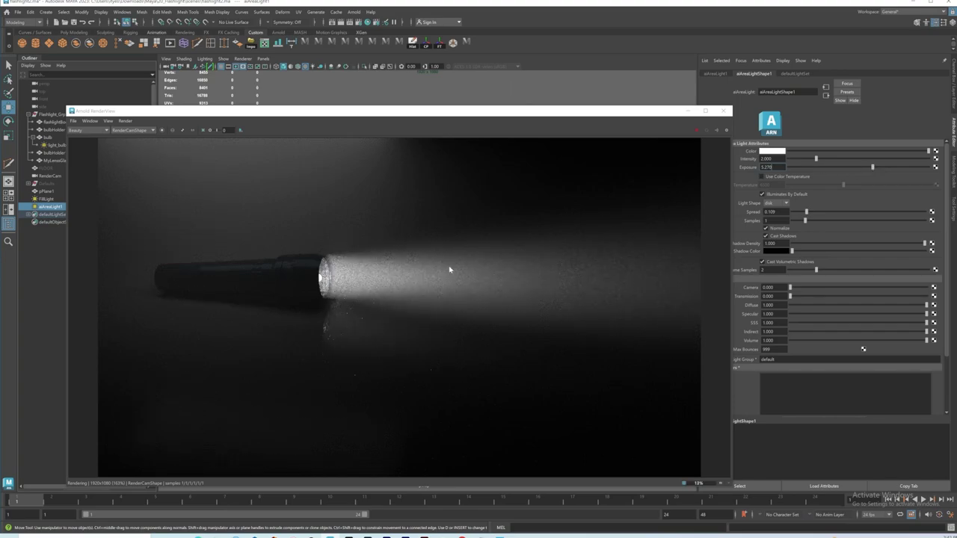
pyautogui.click(762, 178)
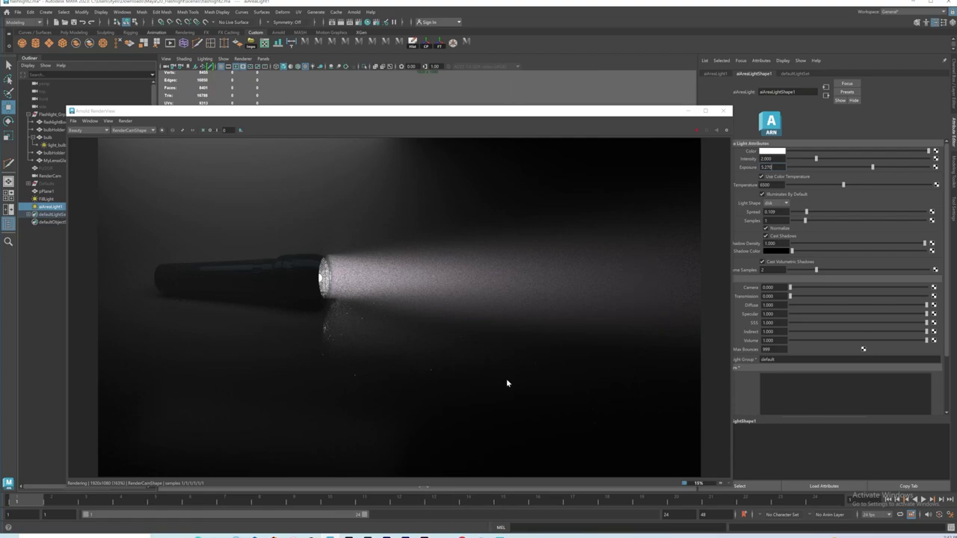
# Switch to the Chrome browser and search Google Images for "color temperature chart"
pyautogui.hotkey('alt', 'Tab')
pyautogui.write('color temperature chart')
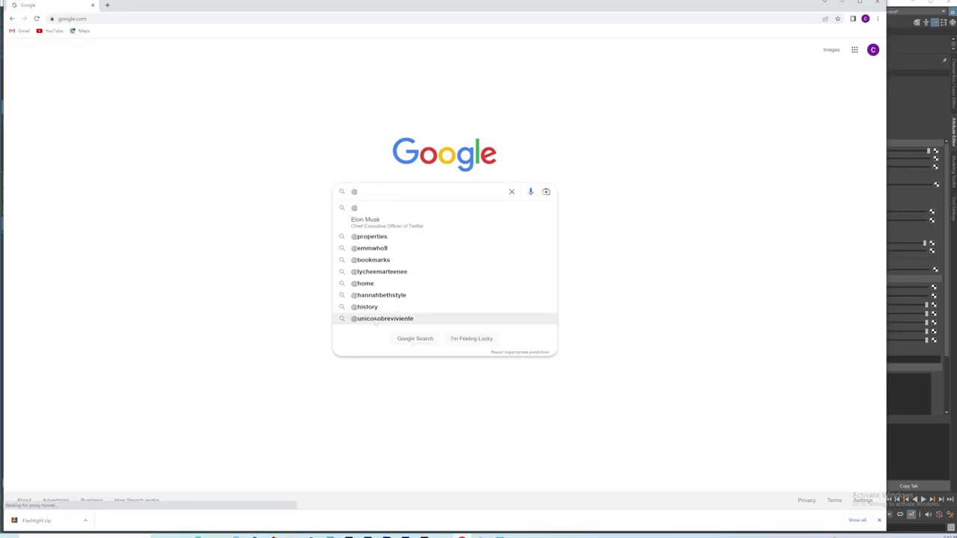
pyautogui.press('Return')
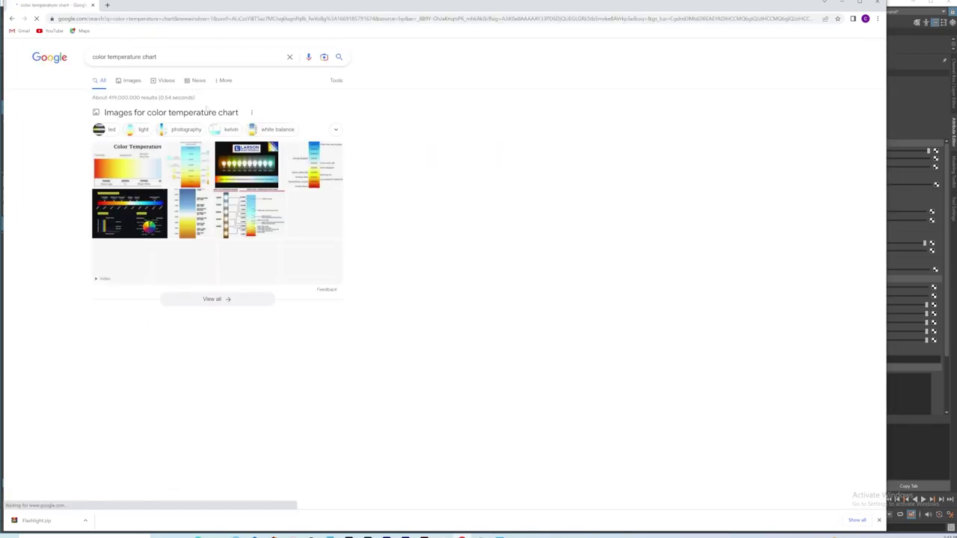
pyautogui.click(130, 81)
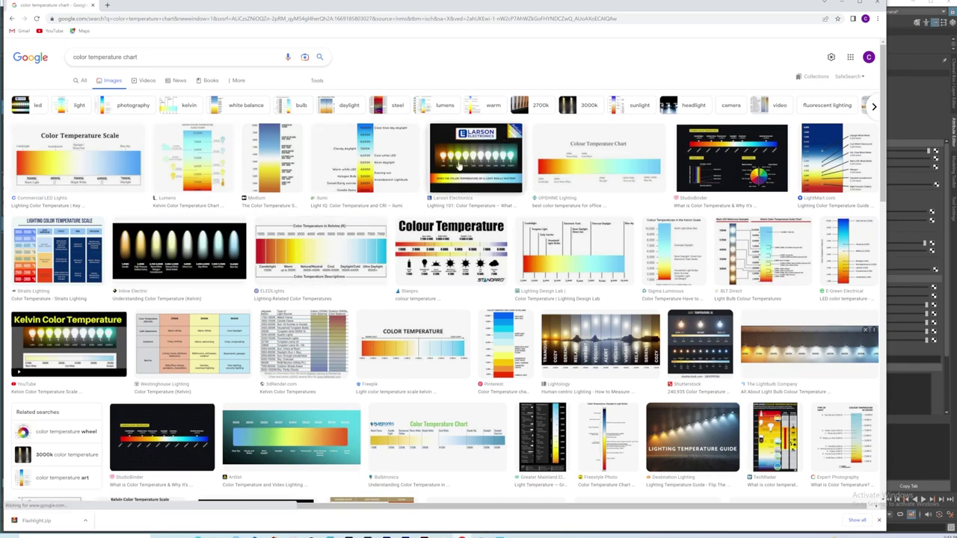
# Open the Larson Electronics bulb chart in a new tab and view the related Maximum Yield Kelvin chart
pyautogui.click(486, 160)
pyautogui.rightClick(486, 154)
pyautogui.click(516, 158)
pyautogui.hotkey('ctrl', 'Tab')
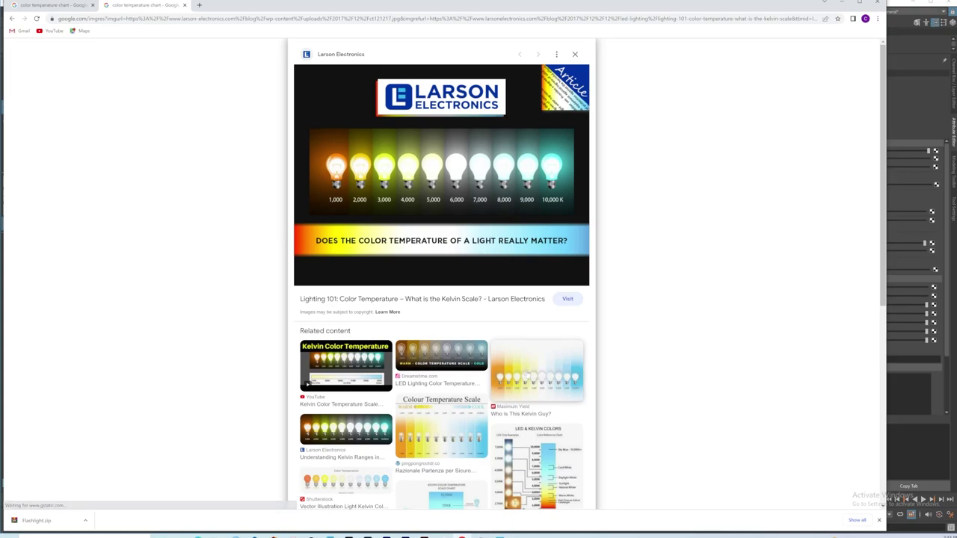
pyautogui.click(521, 368)
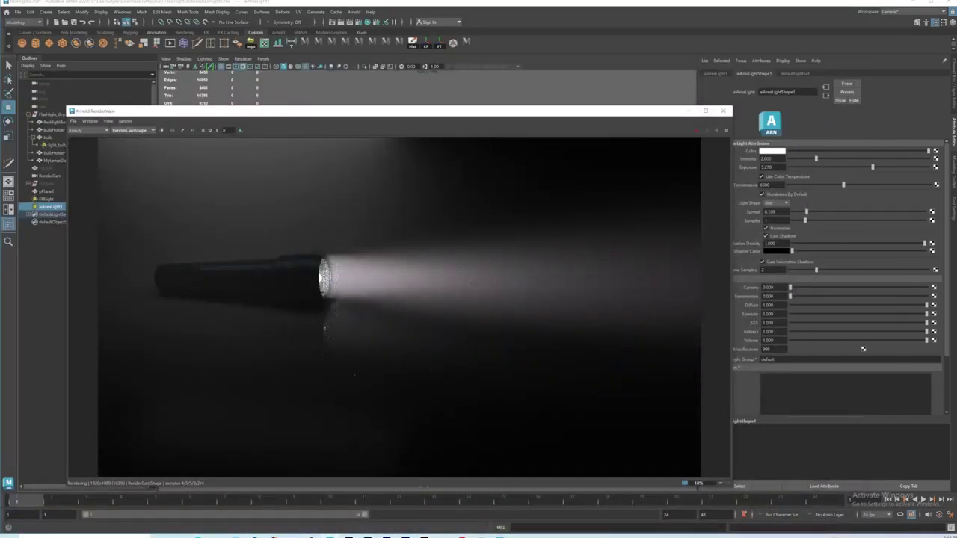
# Back in Maya, try warmer and cooler color temperatures on aiAreaLight1 and settle on about 6973
pyautogui.click(764, 185)
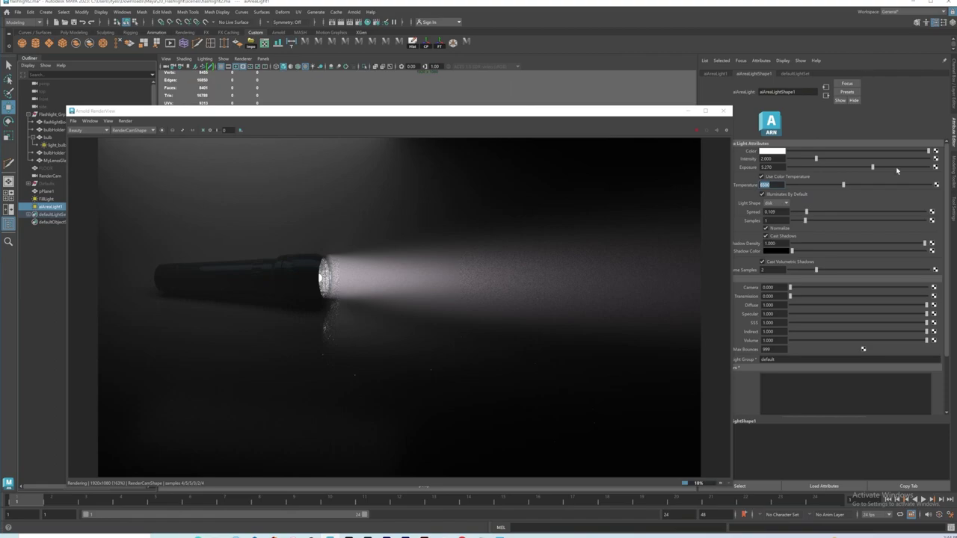
pyautogui.moveTo(844, 186); pyautogui.dragTo(831, 187)
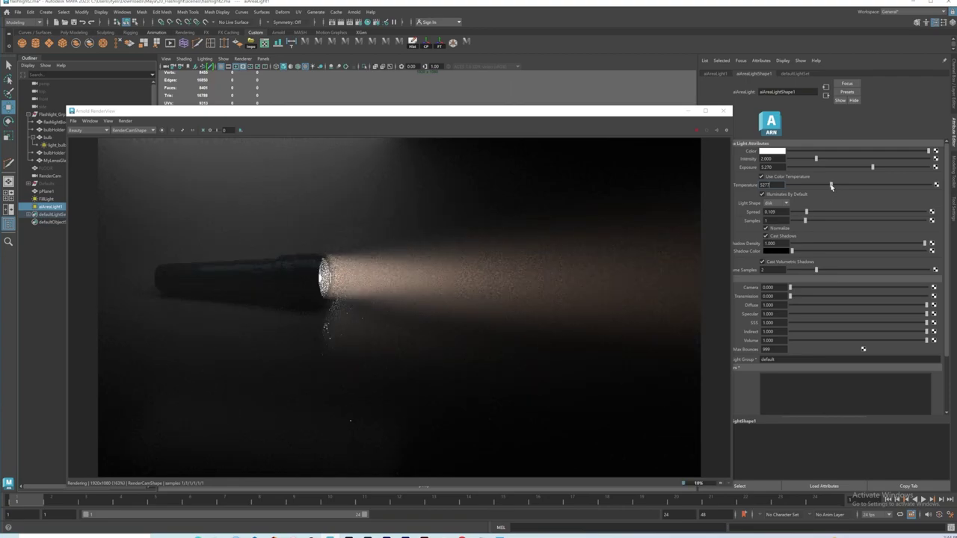
pyautogui.moveTo(831, 186); pyautogui.dragTo(848, 188)
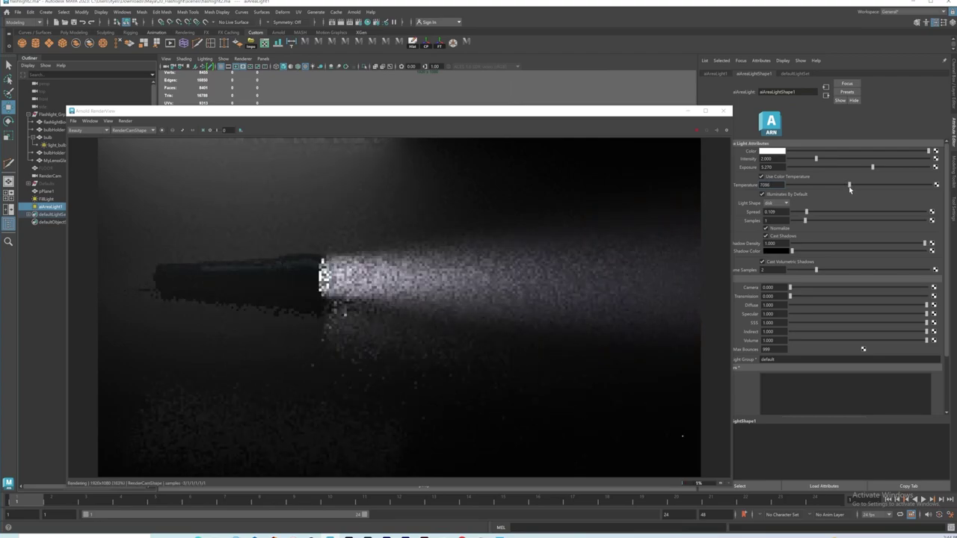
pyautogui.moveTo(848, 189); pyautogui.dragTo(845, 190)
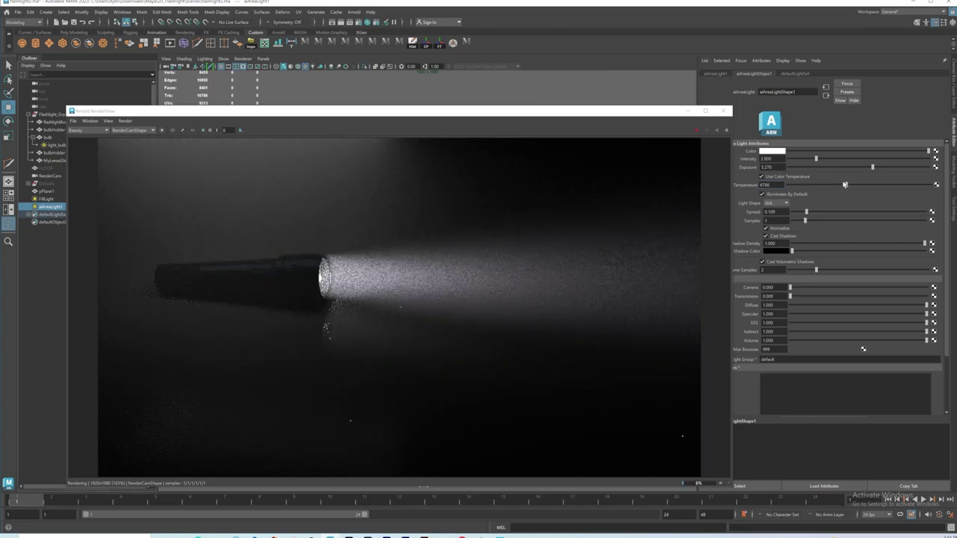
pyautogui.moveTo(847, 185); pyautogui.dragTo(848, 186)
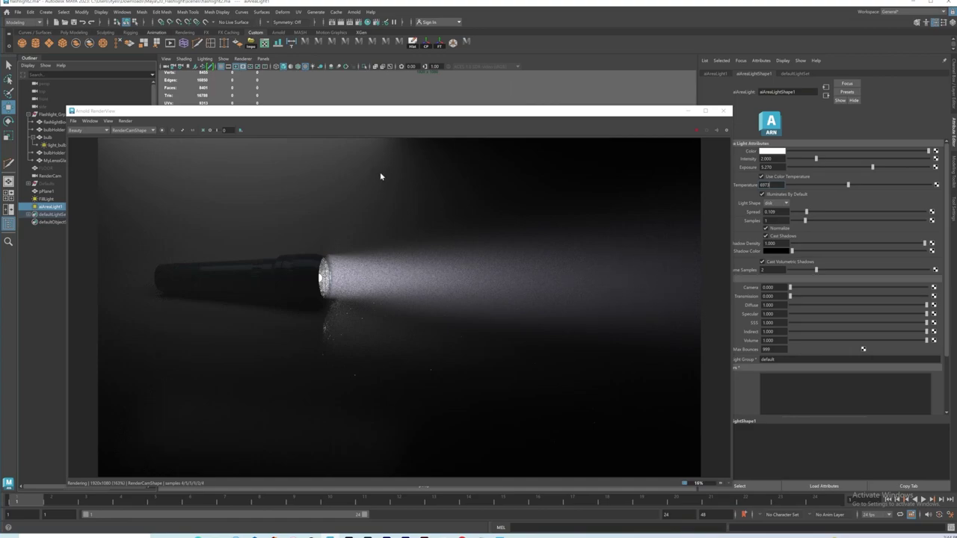
# Close the render window and add an Arnold photometric light to the scene
pyautogui.moveTo(400, 114); pyautogui.dragTo(400, 104)
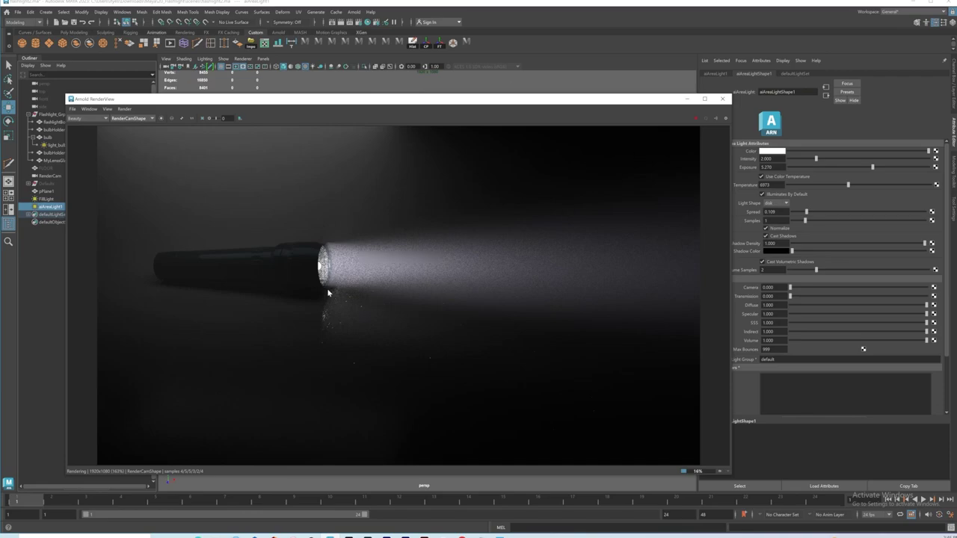
pyautogui.click(722, 98)
pyautogui.keyDown('alt'); pyautogui.moveTo(441, 287); pyautogui.dragTo(457, 282); pyautogui.keyUp('alt')
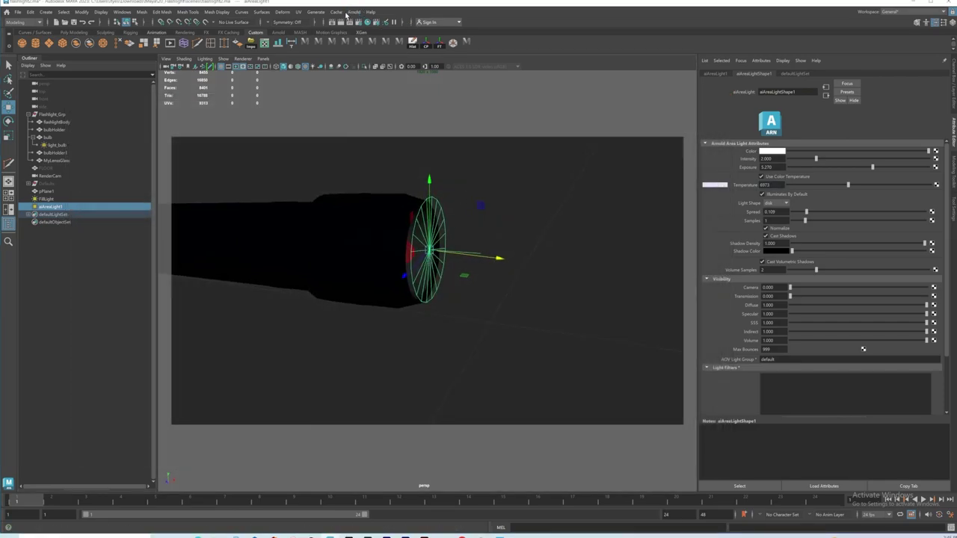
pyautogui.click(353, 12)
pyautogui.moveTo(360, 53)
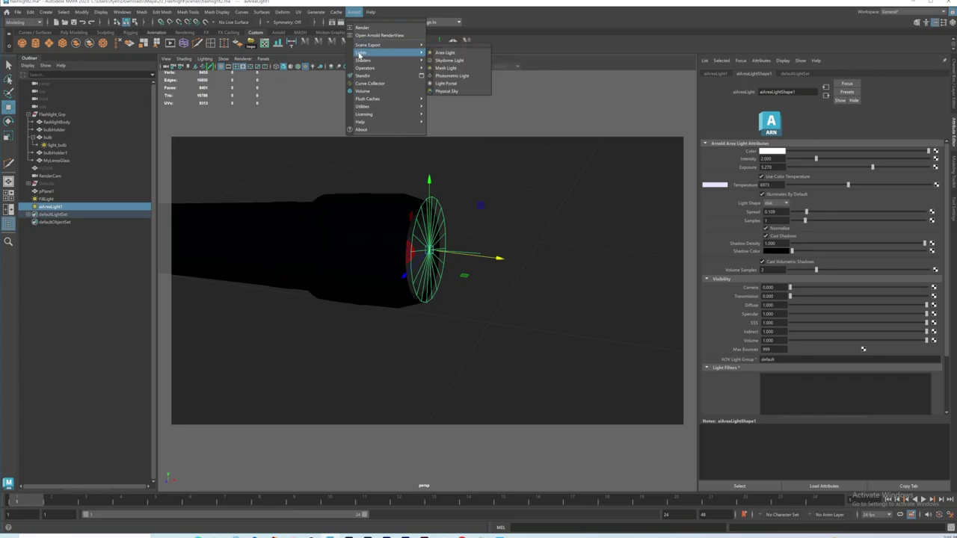
pyautogui.click(448, 76)
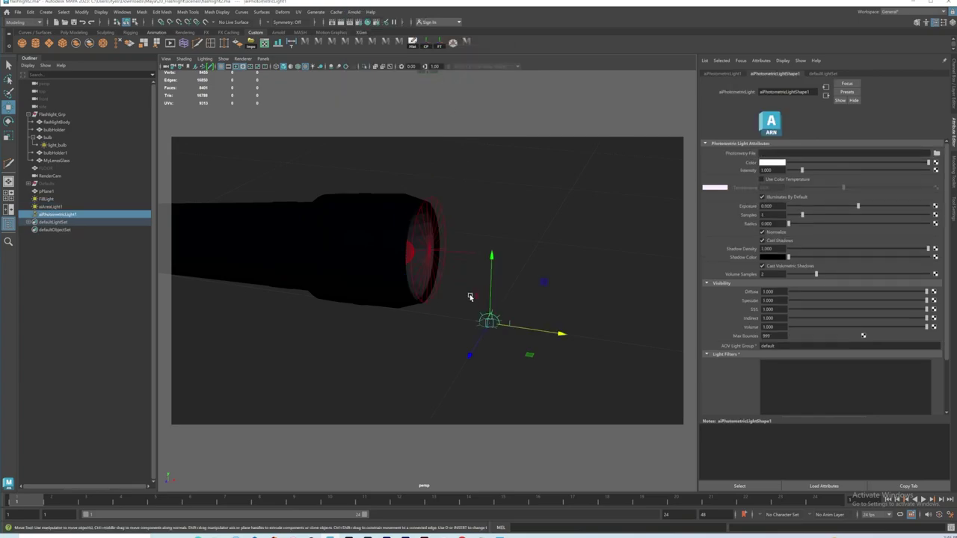
# Move the photometric light to the flashlight's lens and rotate it to point outward from the front
pyautogui.moveTo(492, 258); pyautogui.dragTo(492, 218)
pyautogui.moveTo(559, 294); pyautogui.dragTo(539, 288)
pyautogui.press('e')
pyautogui.moveTo(506, 220); pyautogui.dragTo(486, 180)
pyautogui.press('w')
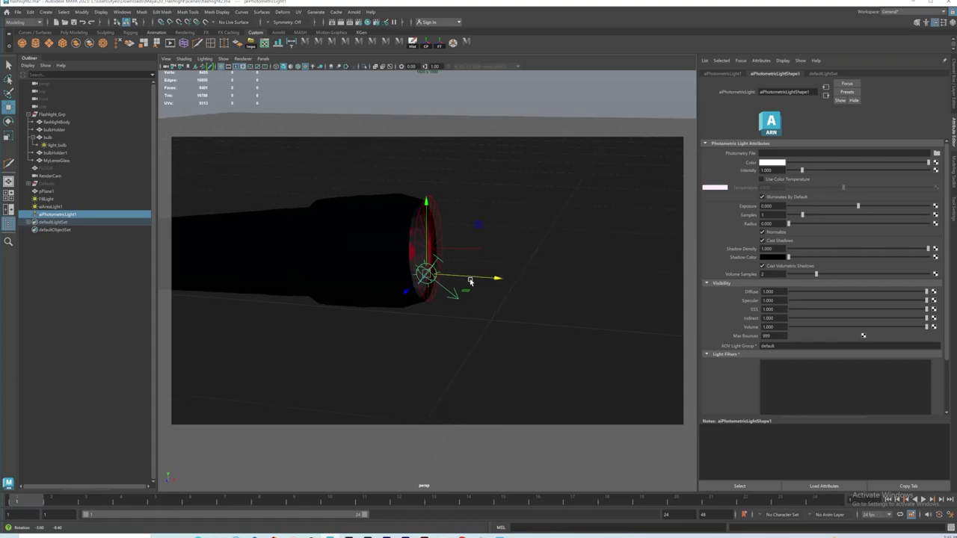
pyautogui.click(354, 12)
pyautogui.click(364, 37)
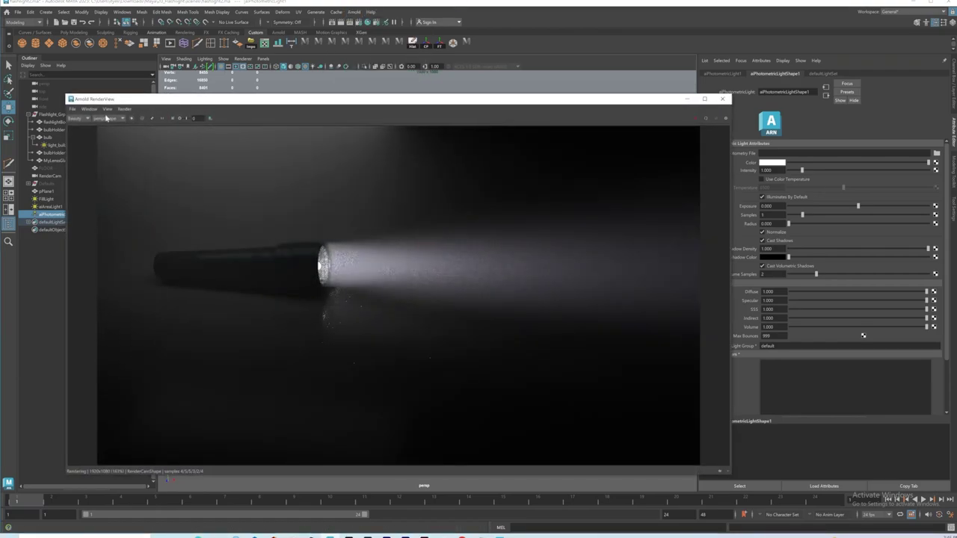
pyautogui.click(112, 119)
pyautogui.click(114, 127)
pyautogui.click(722, 98)
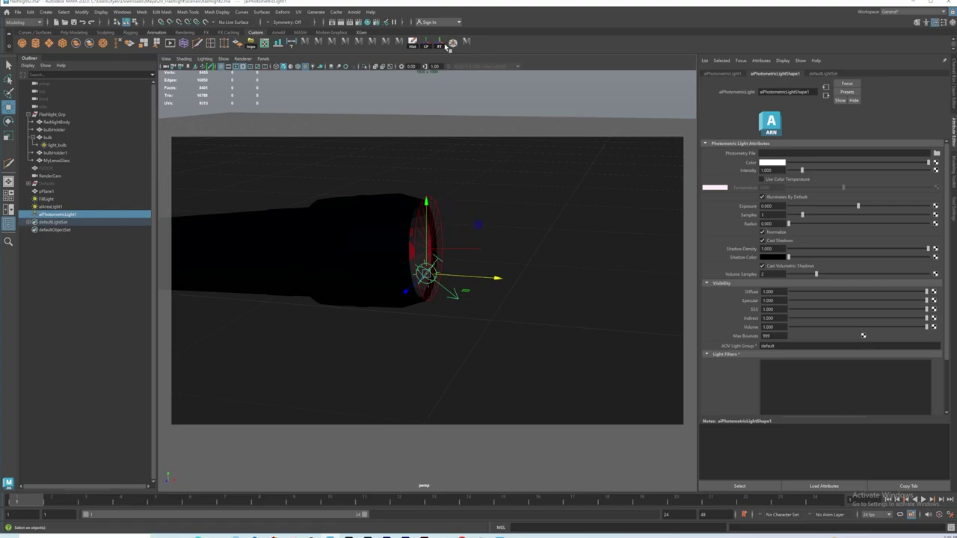
# Render the scene through RenderCam to check the photometric light, and close the render window
pyautogui.click(354, 12)
pyautogui.click(362, 27)
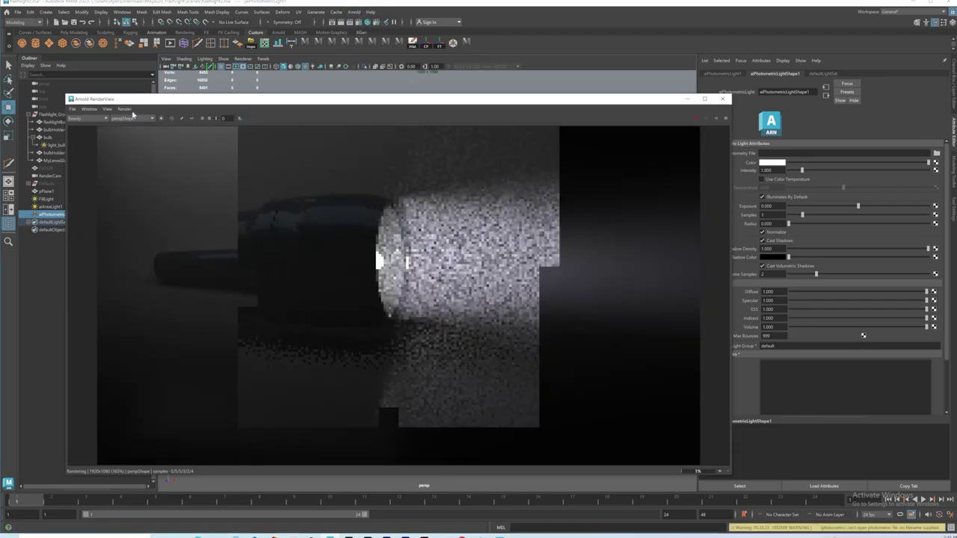
pyautogui.click(131, 118)
pyautogui.click(129, 132)
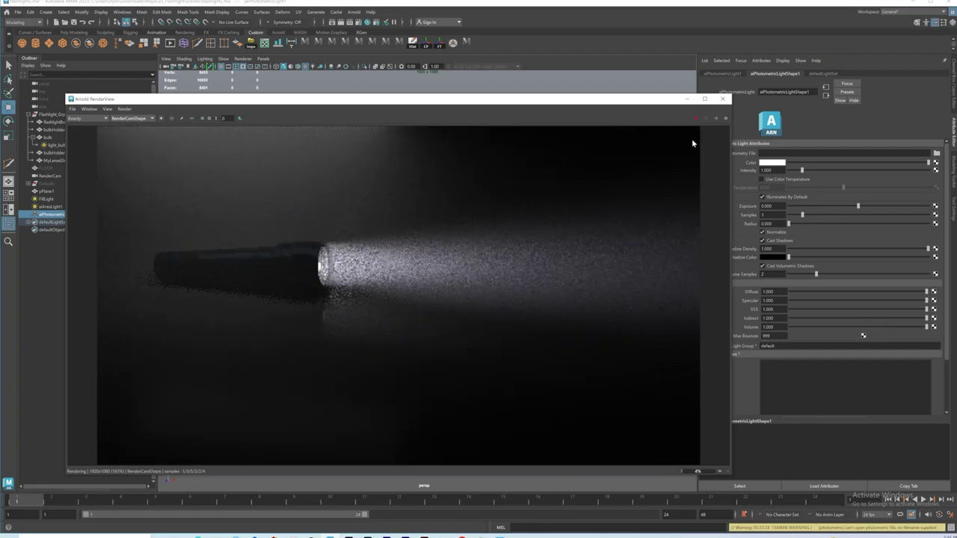
pyautogui.click(722, 98)
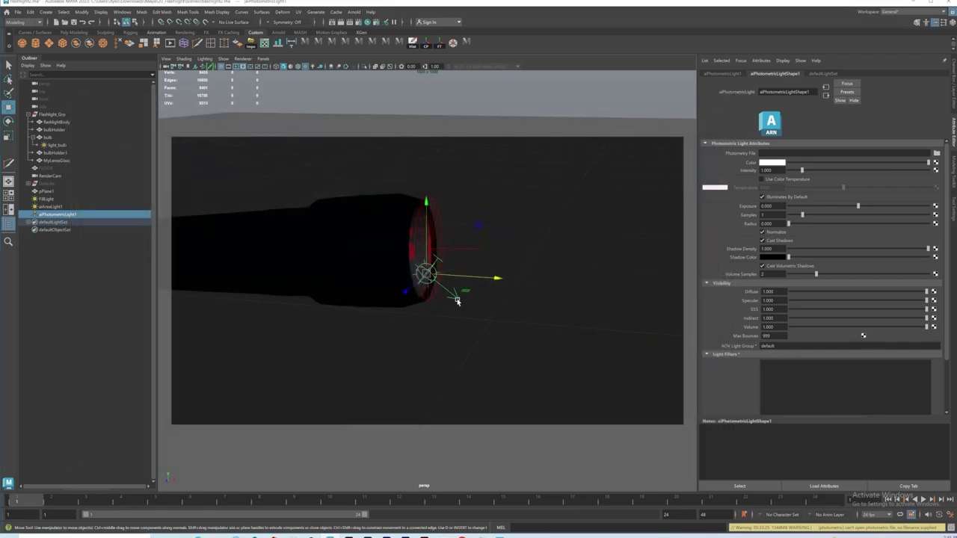
# Open the file browser for choosing the photometric light's photometry file
pyautogui.keyDown('alt'); pyautogui.moveTo(454, 301); pyautogui.dragTo(448, 252); pyautogui.keyUp('alt')
pyautogui.keyDown('alt'); pyautogui.moveTo(448, 252); pyautogui.dragTo(474, 263, button='middle'); pyautogui.keyUp('alt')
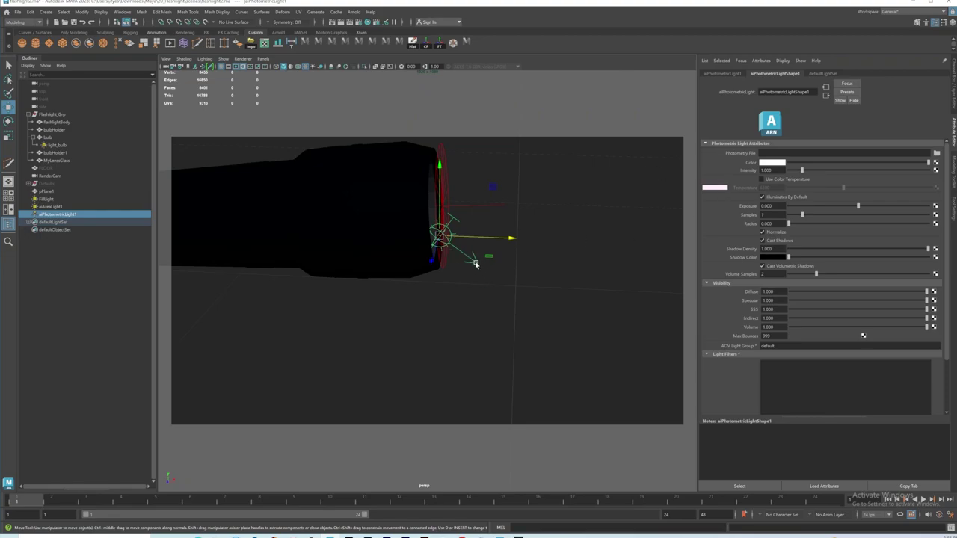
pyautogui.click(936, 154)
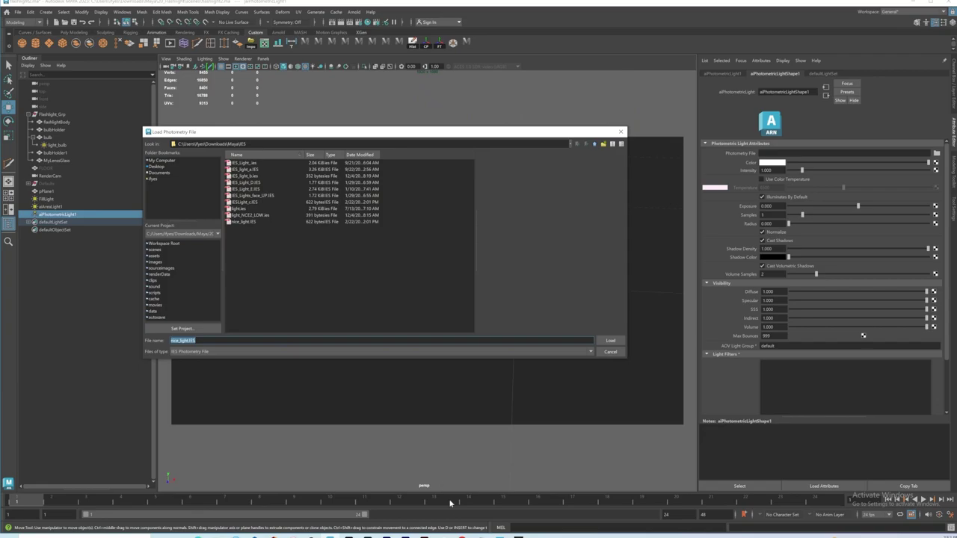
# Switch to the Chrome browser, search Google for "ies light", and show all web results
pyautogui.hotkey('alt', 'Tab')
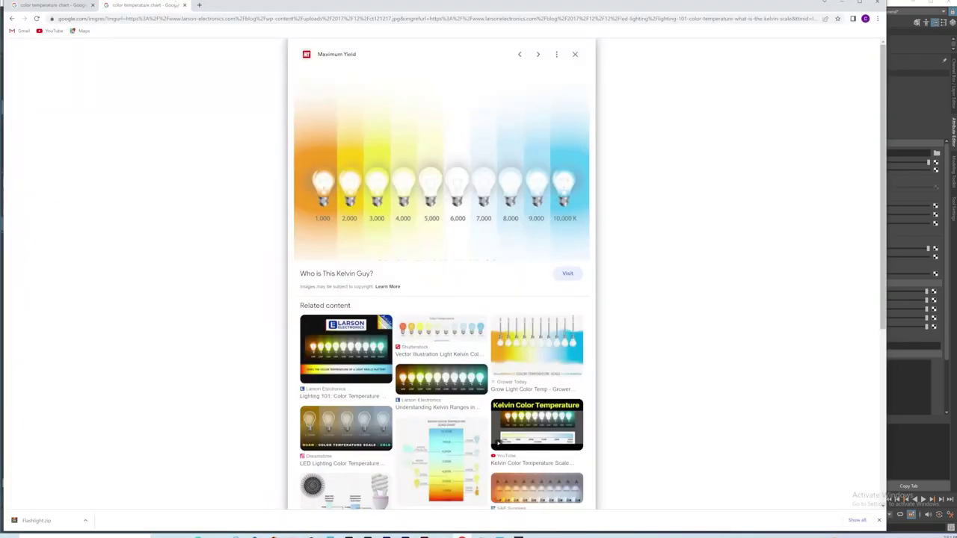
pyautogui.click(75, 6)
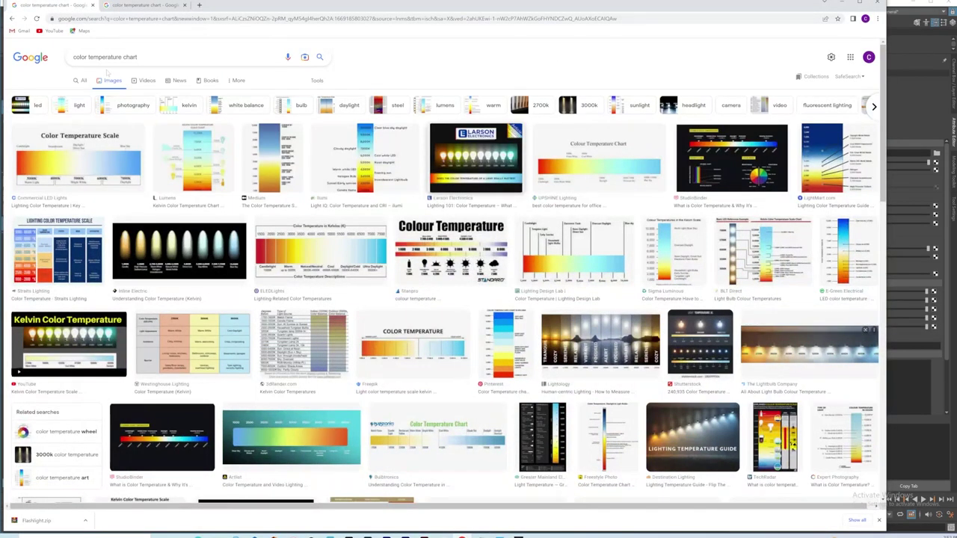
pyautogui.click(61, 57)
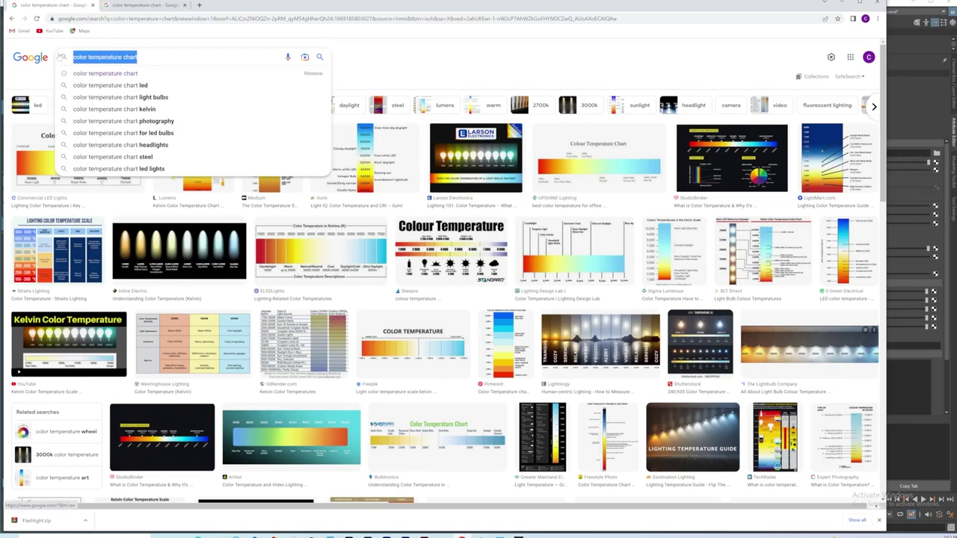
pyautogui.write('ies')
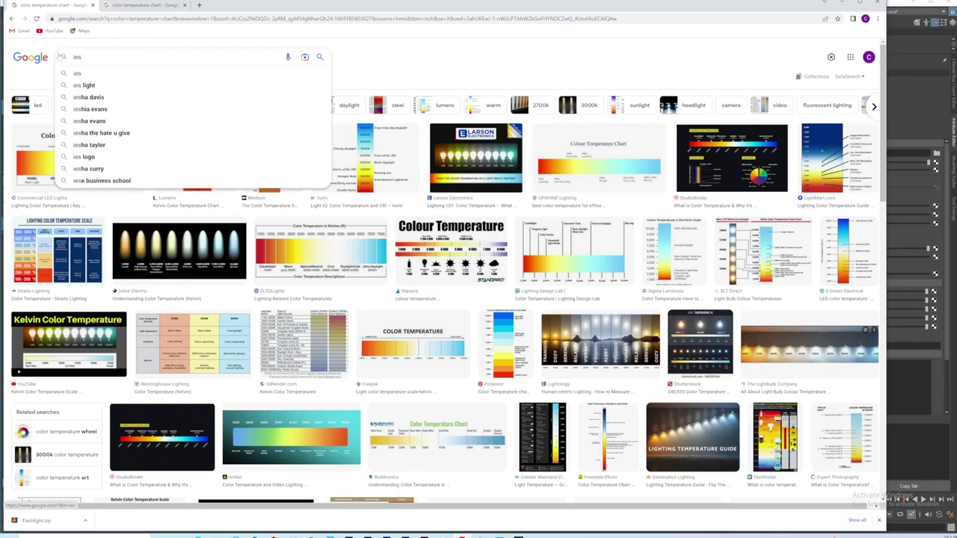
pyautogui.write(' light')
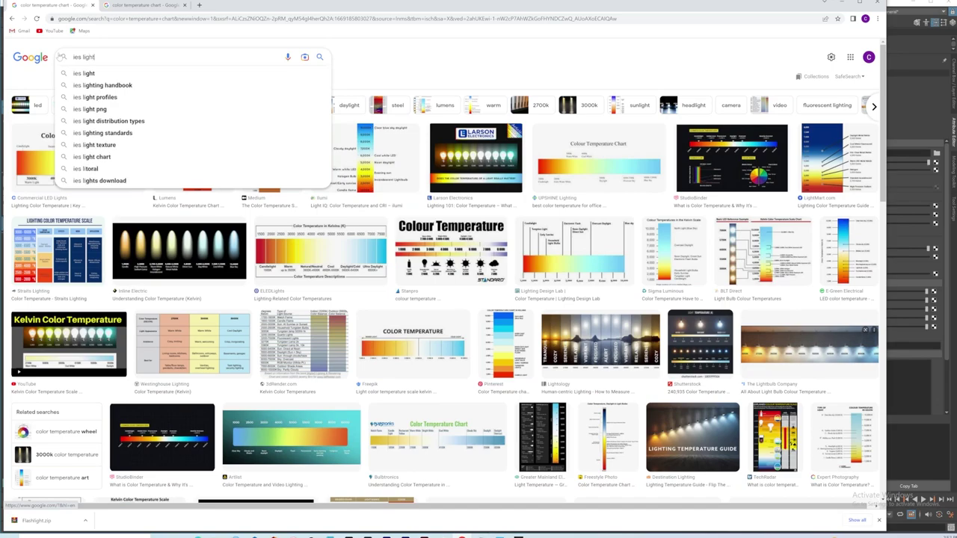
pyautogui.press('Return')
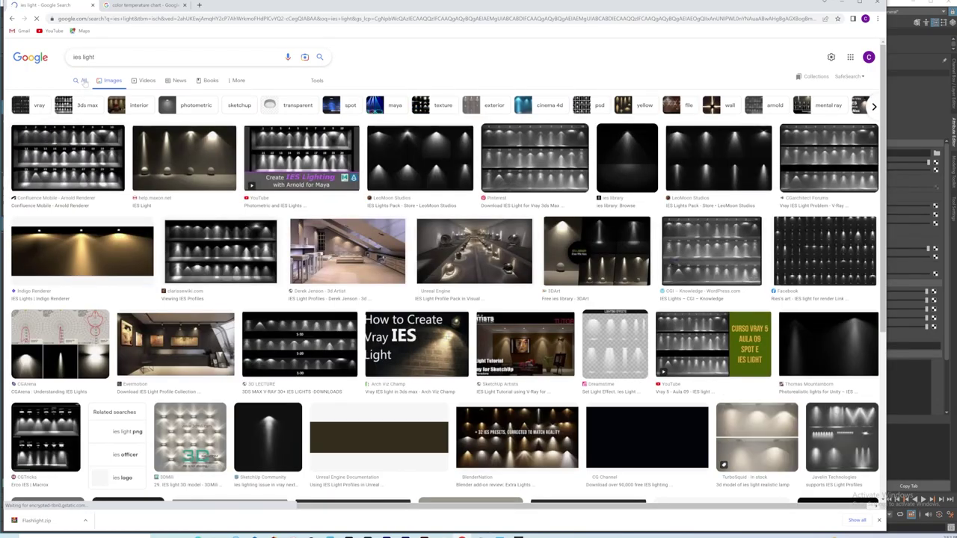
pyautogui.click(80, 80)
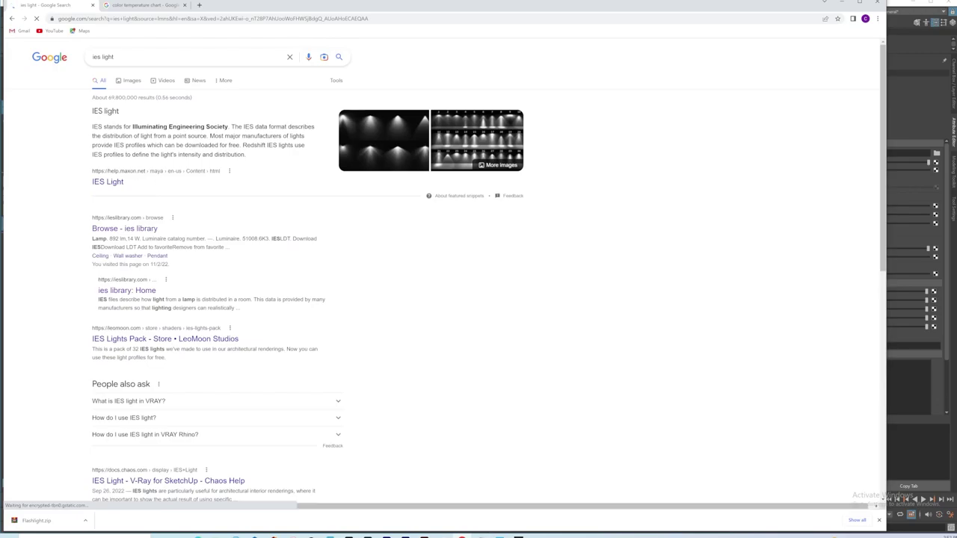
# Open the ies library's Browse page in a new tab, look through its light profiles, and minimize the browser
pyautogui.rightClick(131, 231)
pyautogui.click(160, 237)
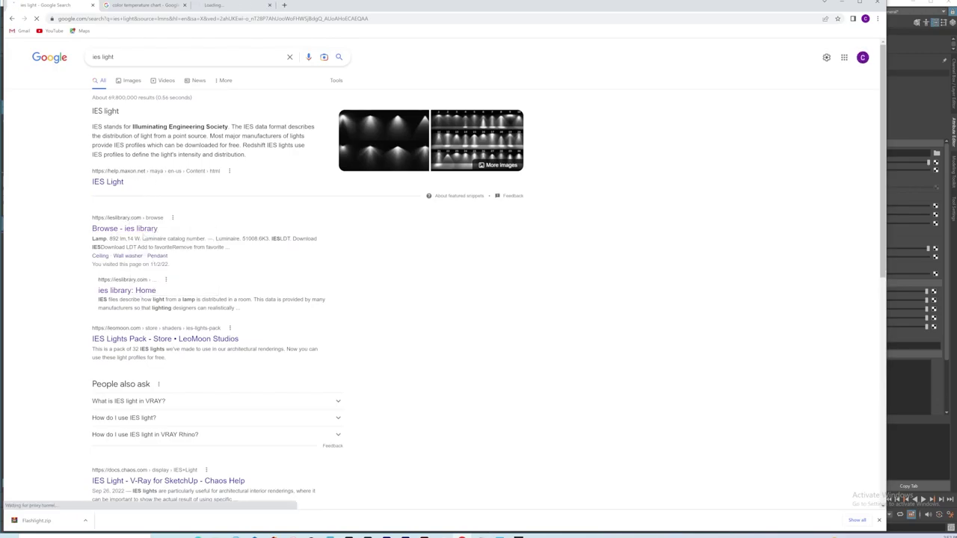
pyautogui.click(232, 7)
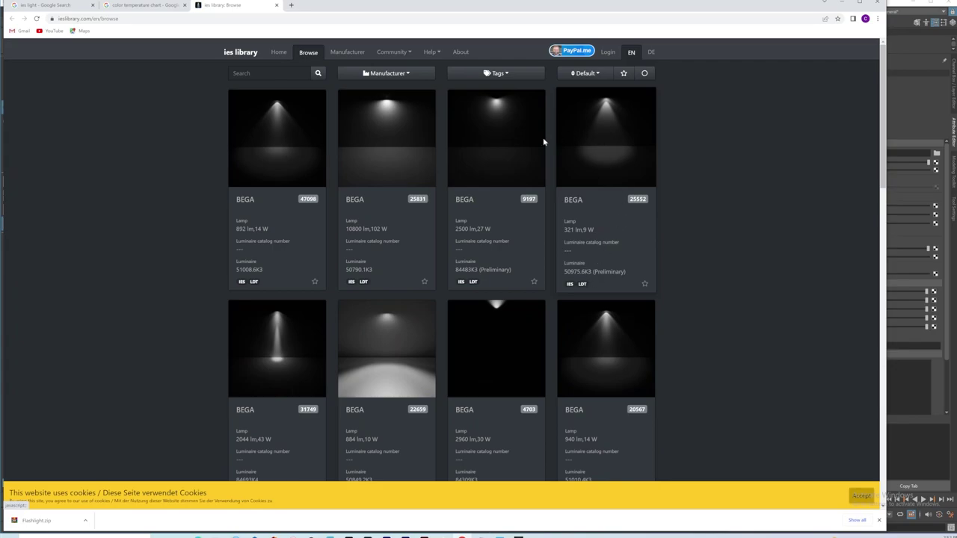
pyautogui.scroll(-5, 279, 261)
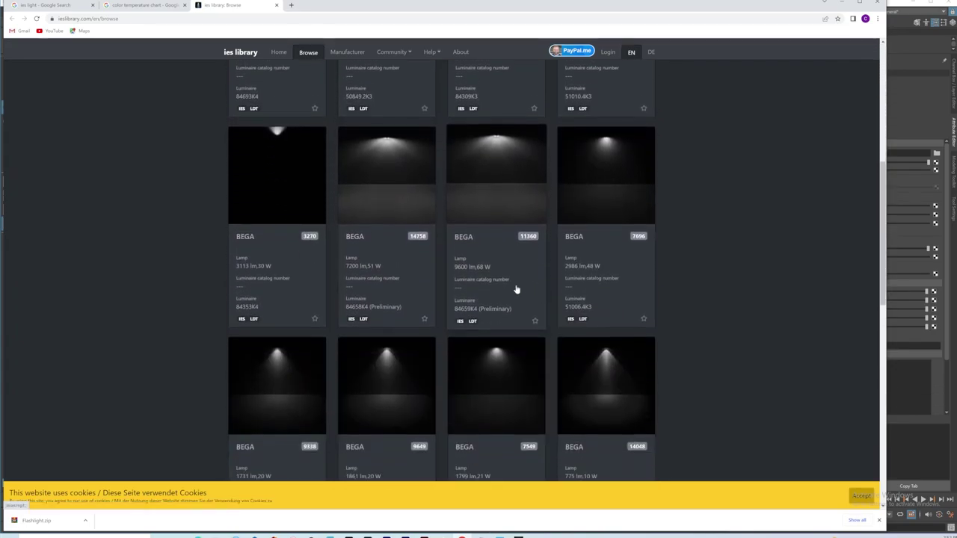
pyautogui.scroll(-2, 386, 267)
pyautogui.scroll(-3, 422, 262)
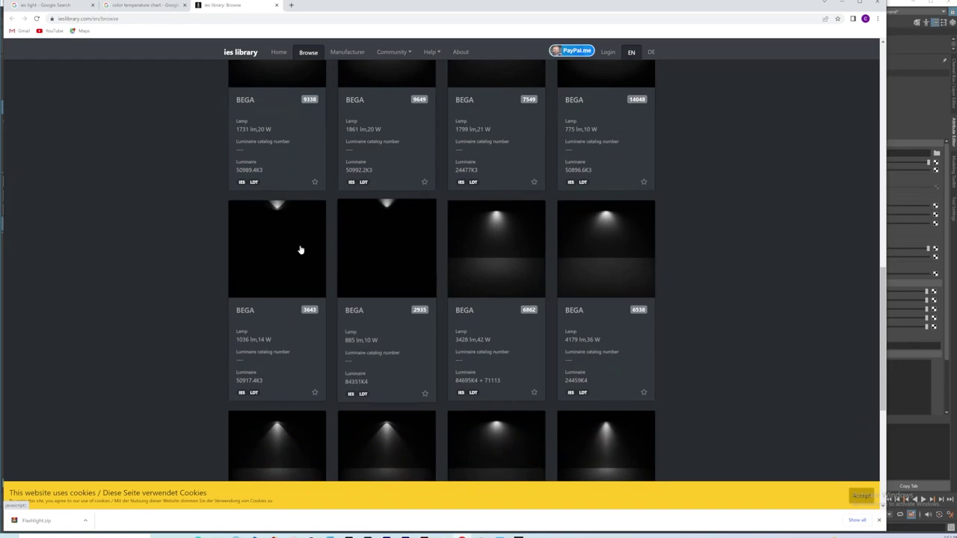
pyautogui.scroll(-3, 541, 273)
pyautogui.scroll(10, 478, 209)
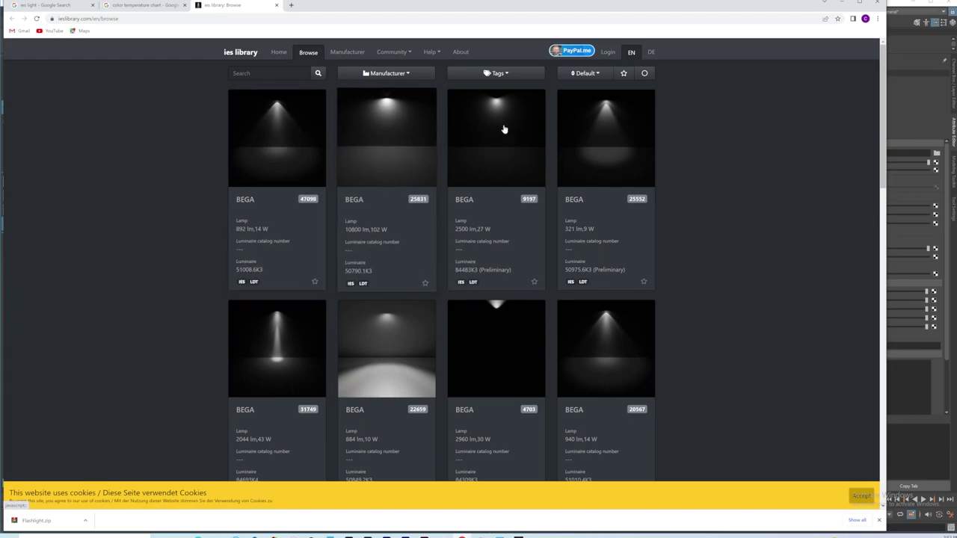
pyautogui.click(839, 4)
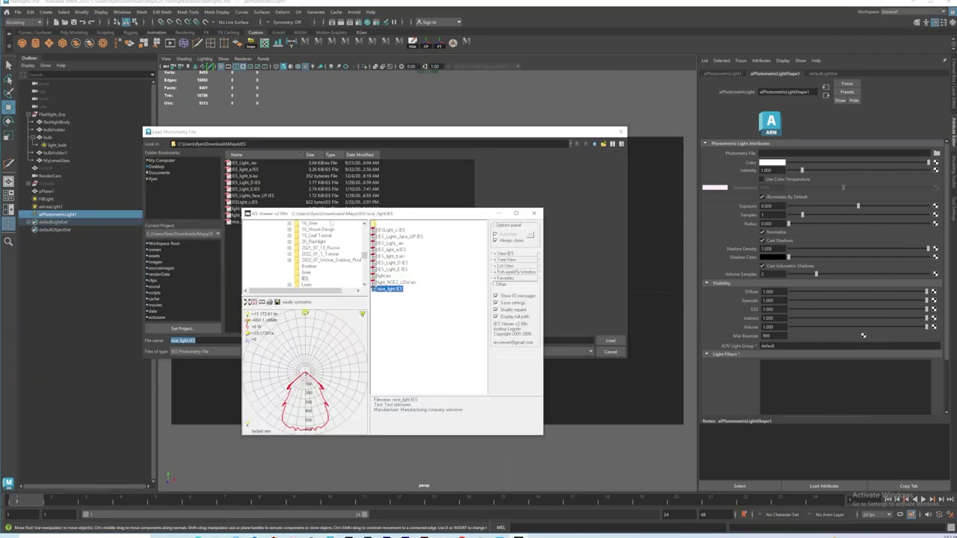
# In IES Viewer, inspect IESLight_c.IES and the profiles below it, and open a render preview of IES_Light_.ies
pyautogui.moveTo(337, 217); pyautogui.dragTo(324, 125)
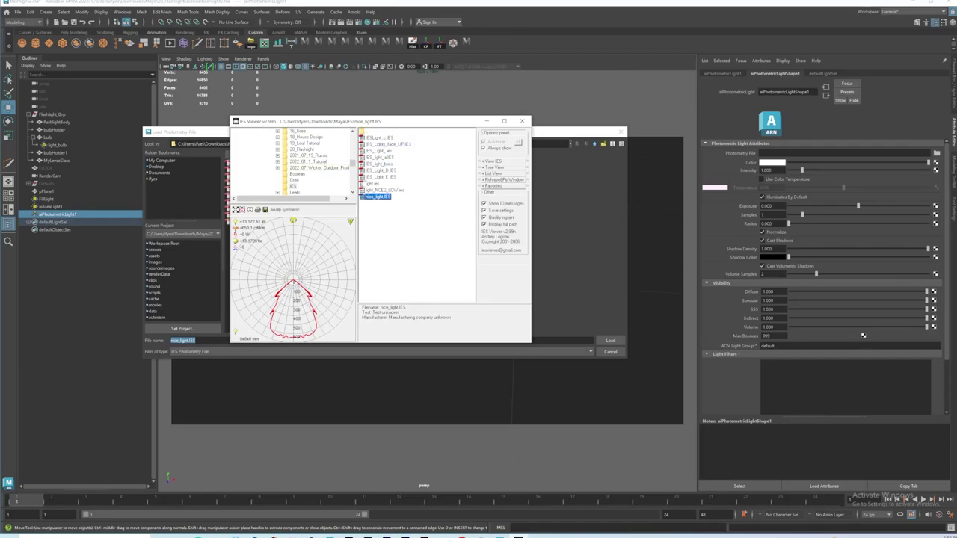
pyautogui.moveTo(394, 122); pyautogui.dragTo(390, 106)
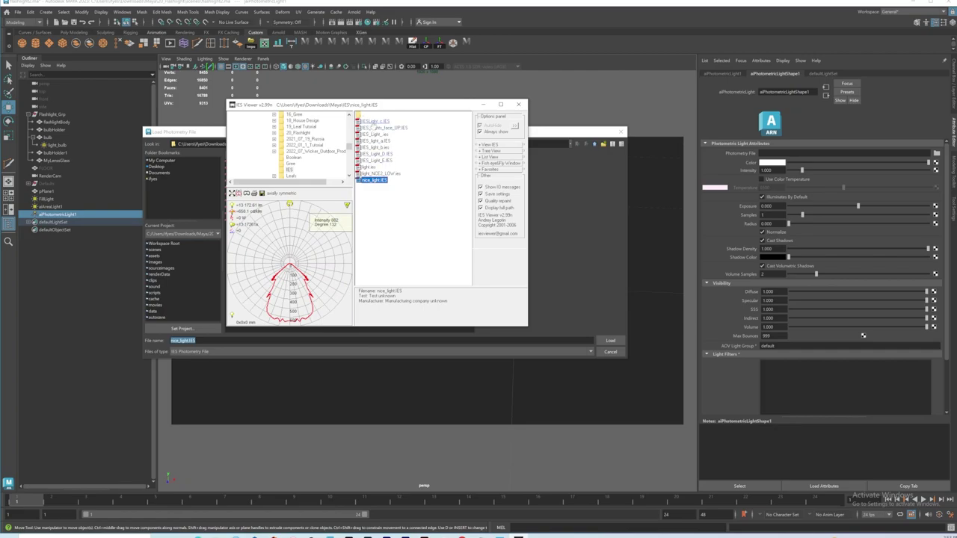
pyautogui.click(368, 120)
pyautogui.press('Down')
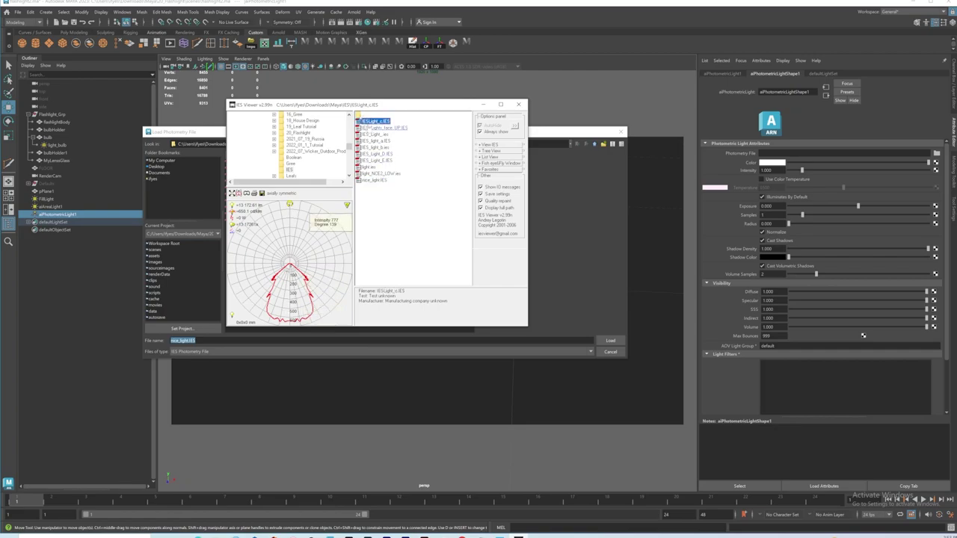
pyautogui.press('Down')
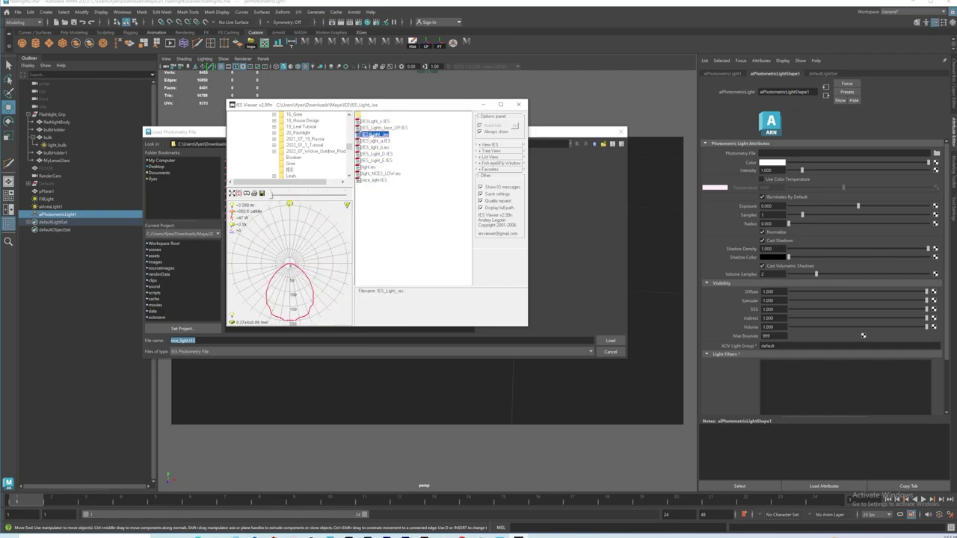
pyautogui.click(247, 193)
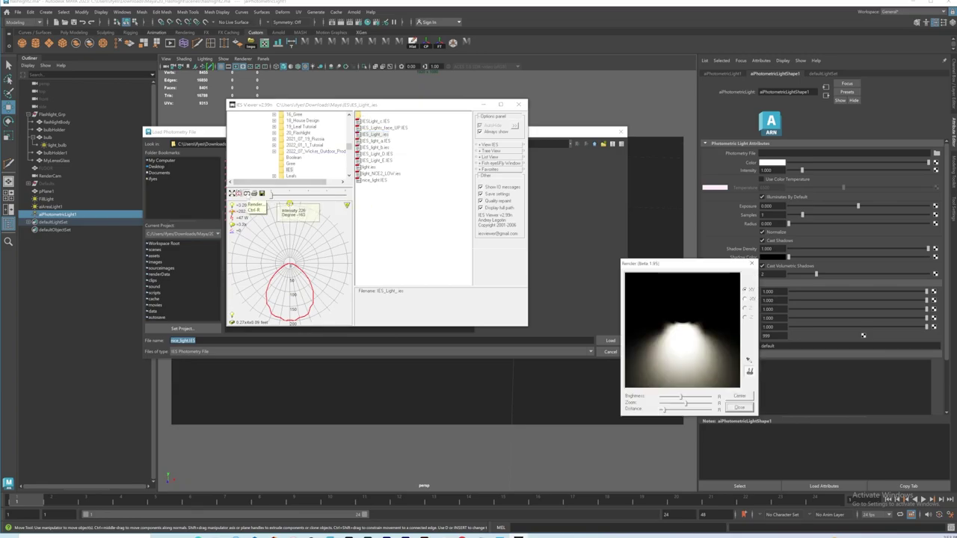
pyautogui.moveTo(661, 321); pyautogui.dragTo(623, 283)
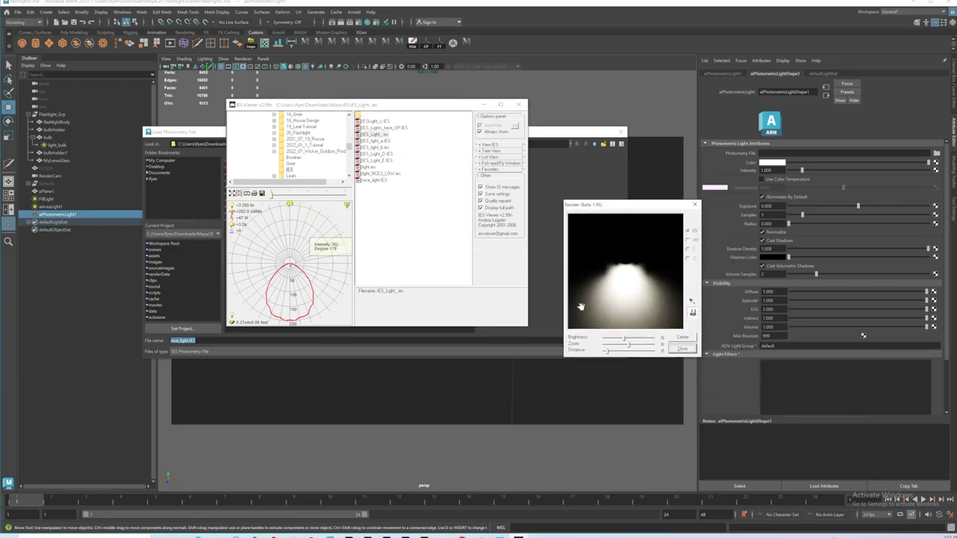
# Compare the rendered previews of IES_light_b.ies, IES_Light_E.IES and nice_light.IES
pyautogui.click(381, 154)
pyautogui.click(378, 148)
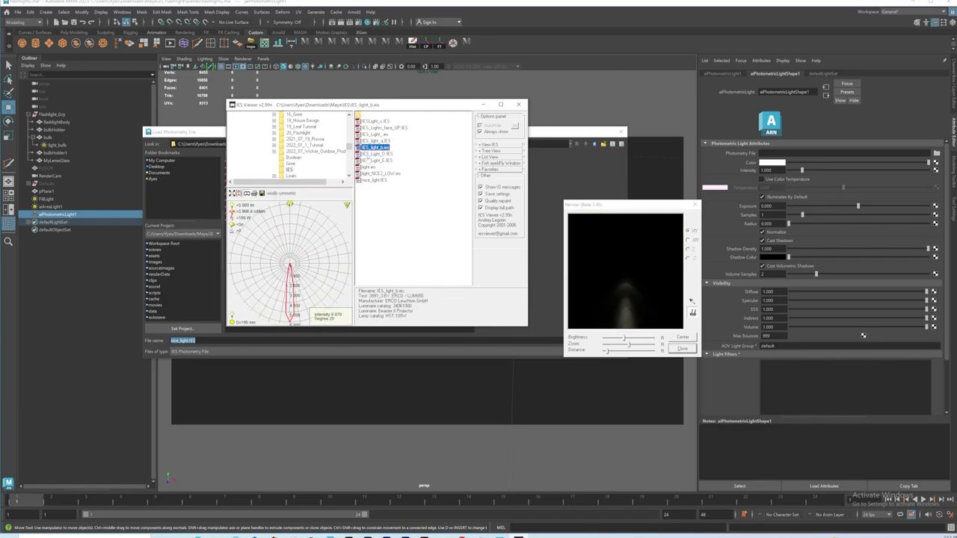
pyautogui.press('Down')
pyautogui.press('Down')
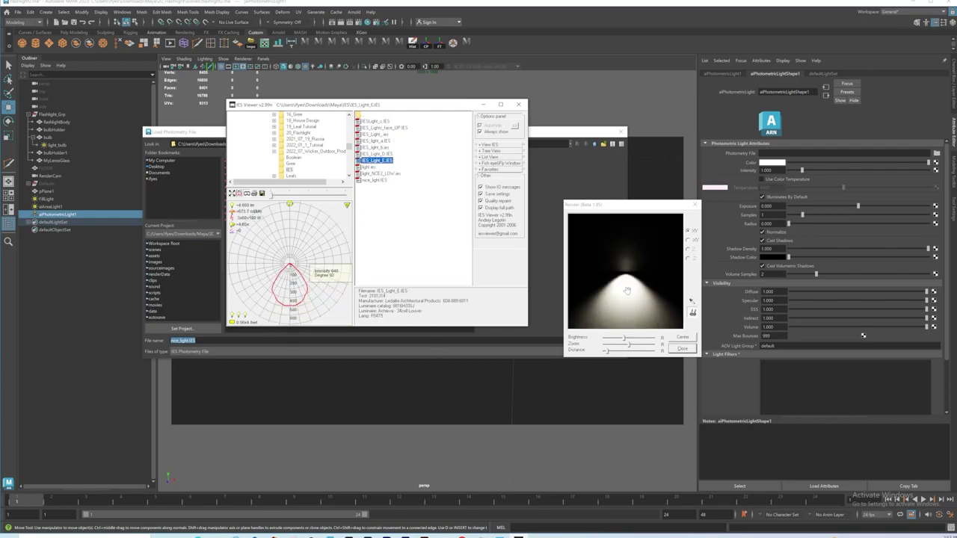
pyautogui.moveTo(627, 290); pyautogui.dragTo(593, 275)
pyautogui.click(378, 181)
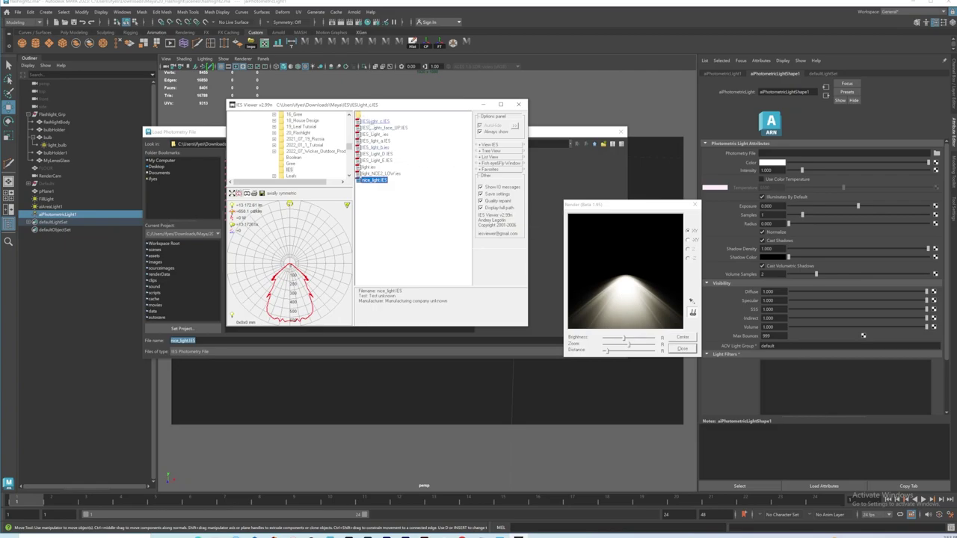
# Preview IES_Lights_face_UP.IES, IES_Light_.ies, IES_light_a.IES and nice_light.IES, and close IES Viewer
pyautogui.click(372, 122)
pyautogui.click(383, 128)
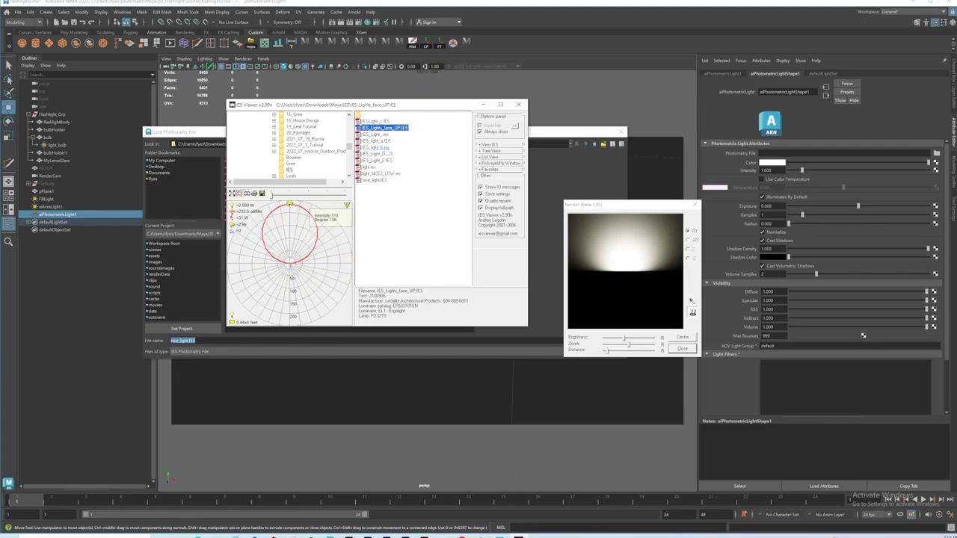
pyautogui.click(373, 134)
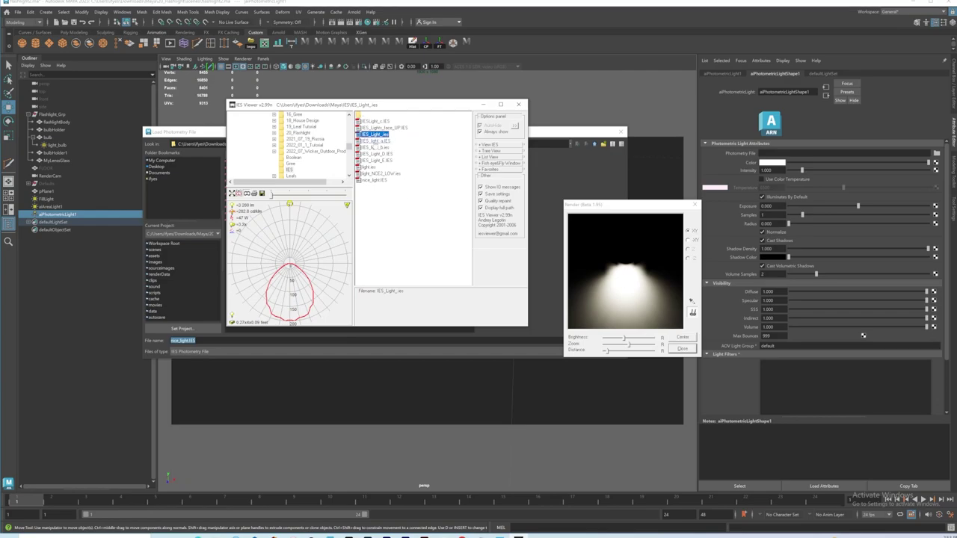
pyautogui.click(374, 140)
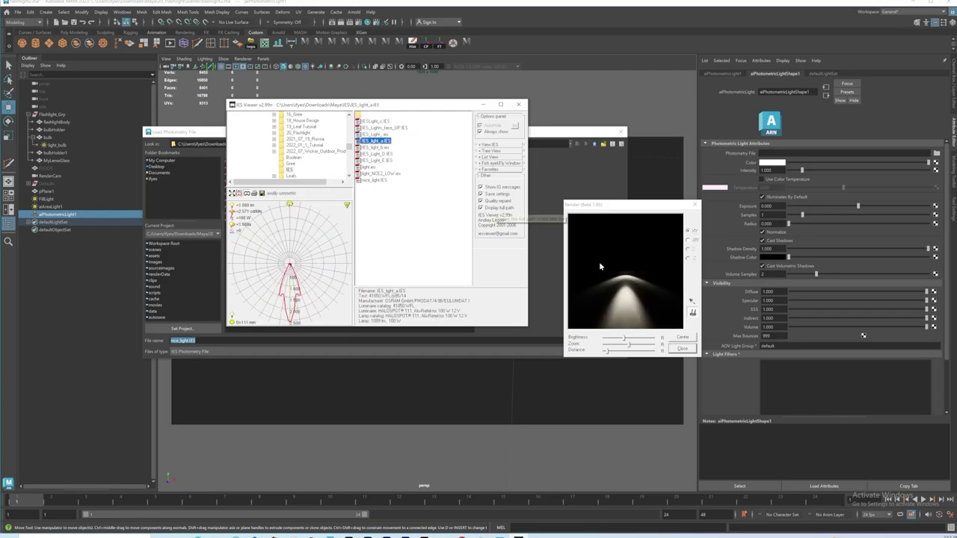
pyautogui.click(376, 147)
pyautogui.click(376, 181)
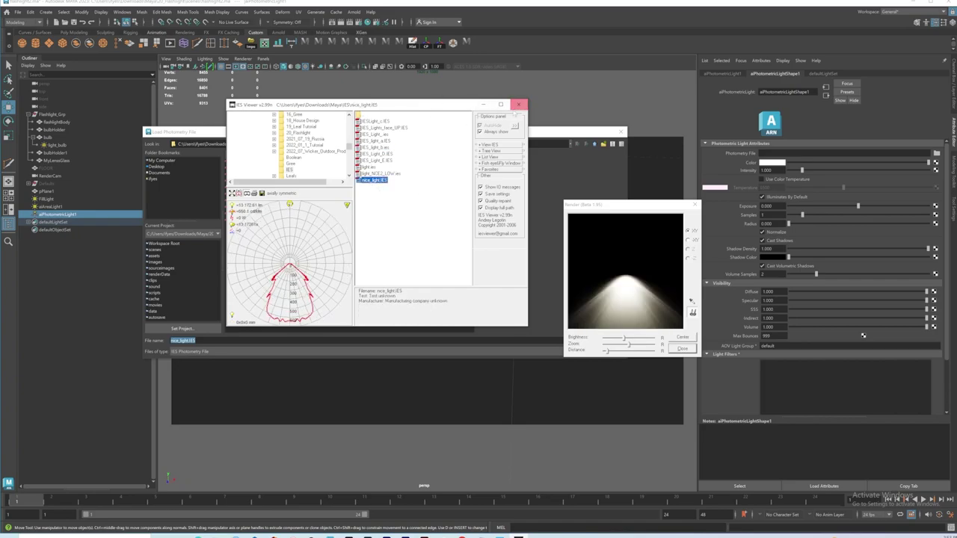
pyautogui.click(518, 104)
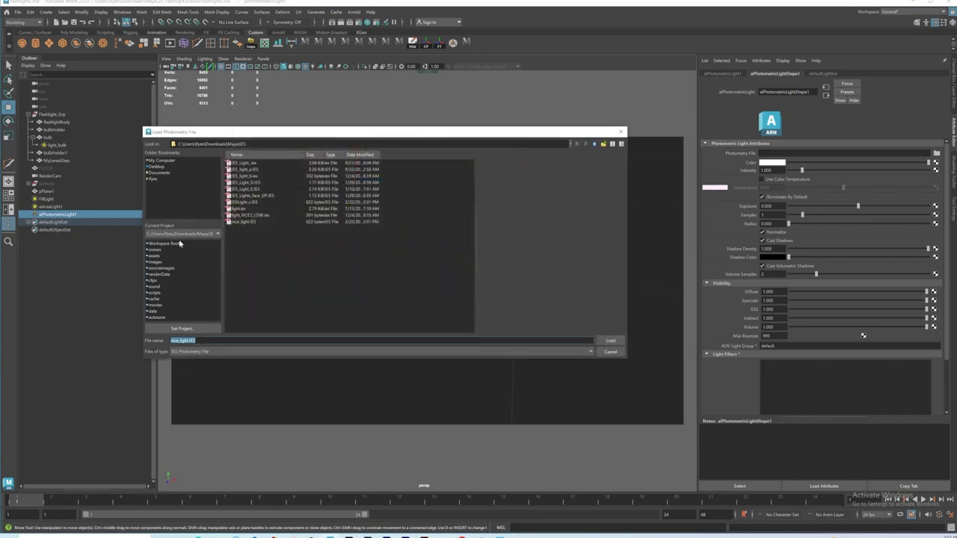
# Load nice_light.IES as the photometric light's photometry file and enable its color temperature
pyautogui.click(242, 222)
pyautogui.click(610, 341)
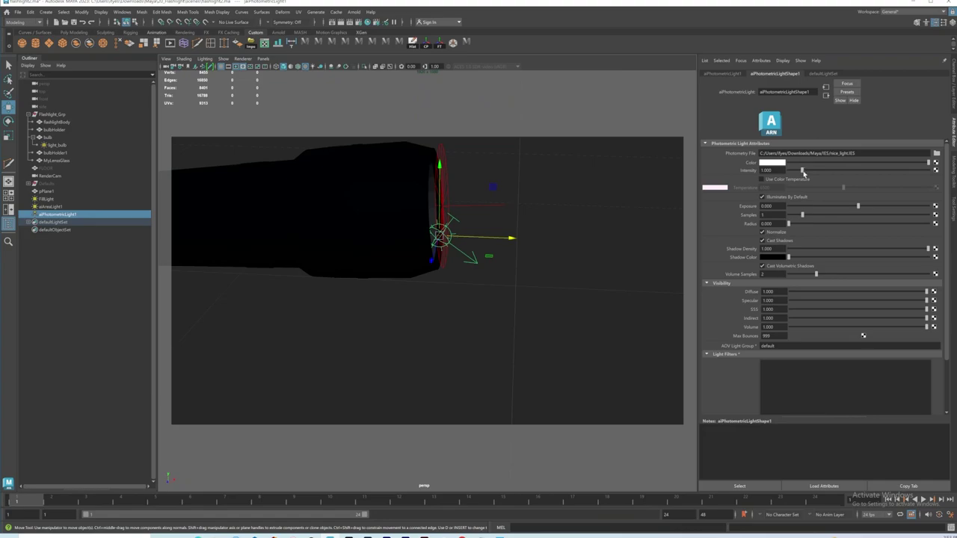
pyautogui.click(763, 180)
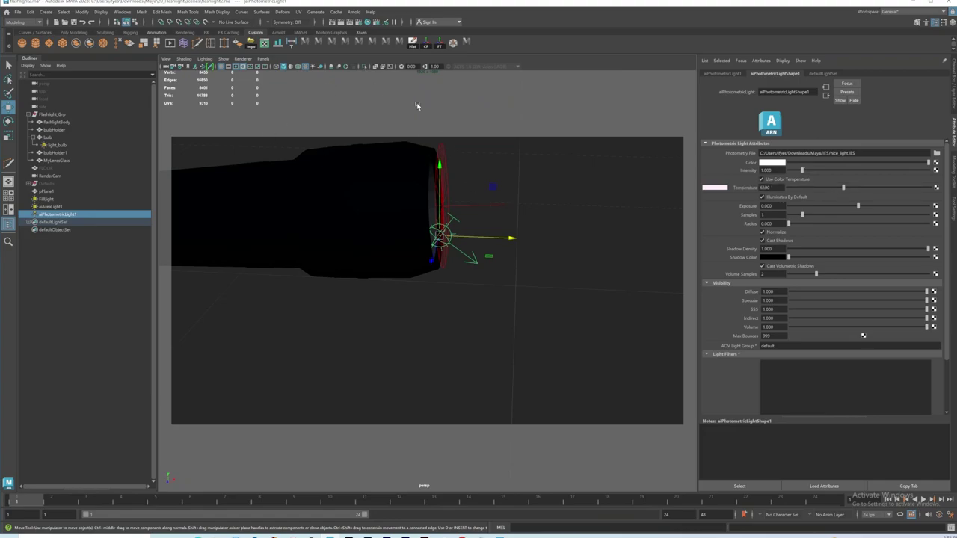
# Render the scene through RenderCam and set the photometric light's intensity to about 1.7 and its exposure to about -0.186
pyautogui.click(354, 12)
pyautogui.click(358, 31)
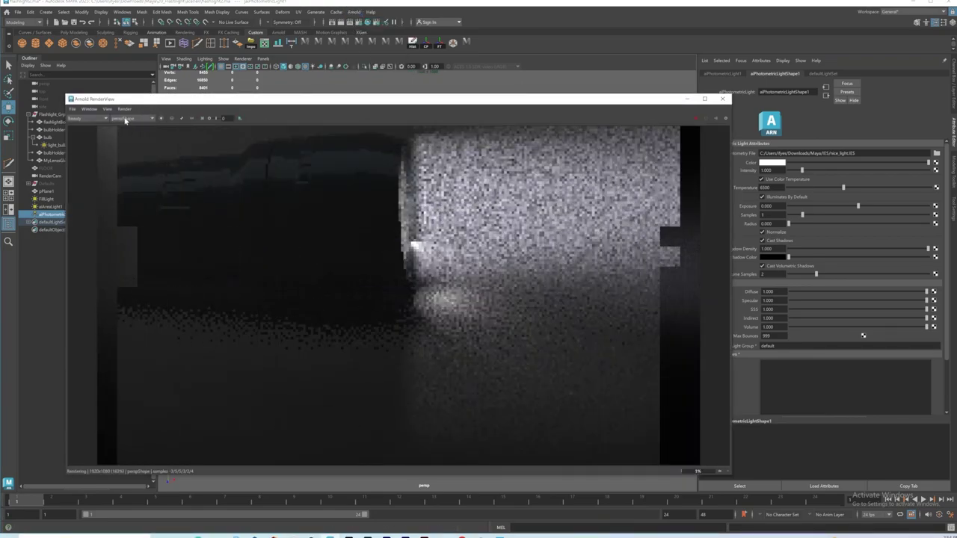
pyautogui.click(131, 118)
pyautogui.click(130, 142)
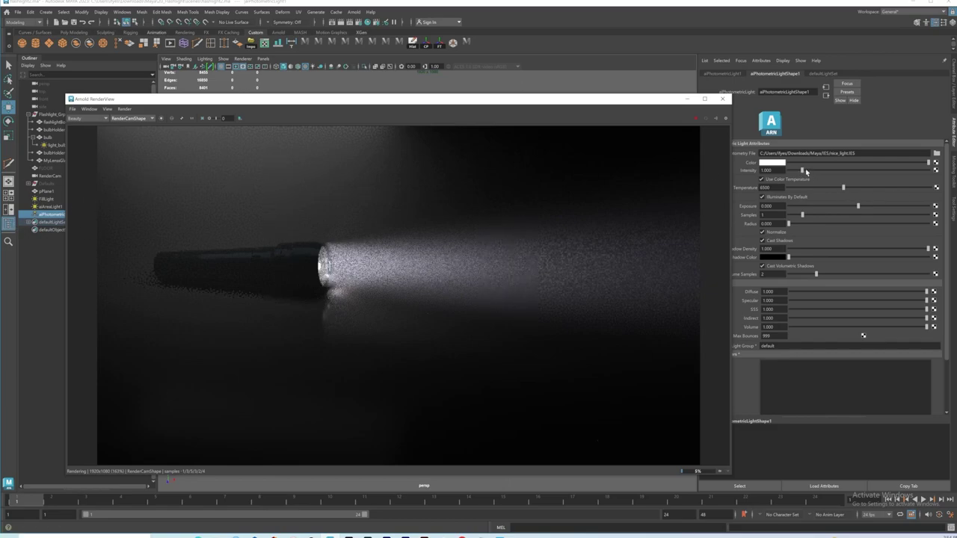
pyautogui.moveTo(805, 171); pyautogui.dragTo(812, 170)
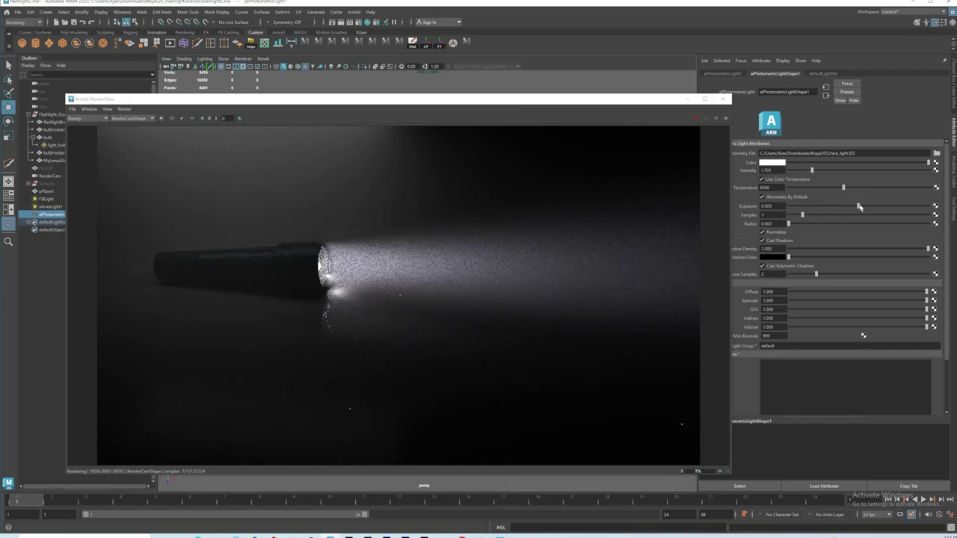
pyautogui.moveTo(859, 207)
pyautogui.mouseDown()
pyautogui.moveTo(871, 207)
pyautogui.moveTo(855, 207)
pyautogui.mouseUp()
# Limit the render to a region around the flashlight's lens and lower the Camera (AA) samples to 2 in the render settings
pyautogui.click(202, 118)
pyautogui.moveTo(292, 227); pyautogui.dragTo(478, 343)
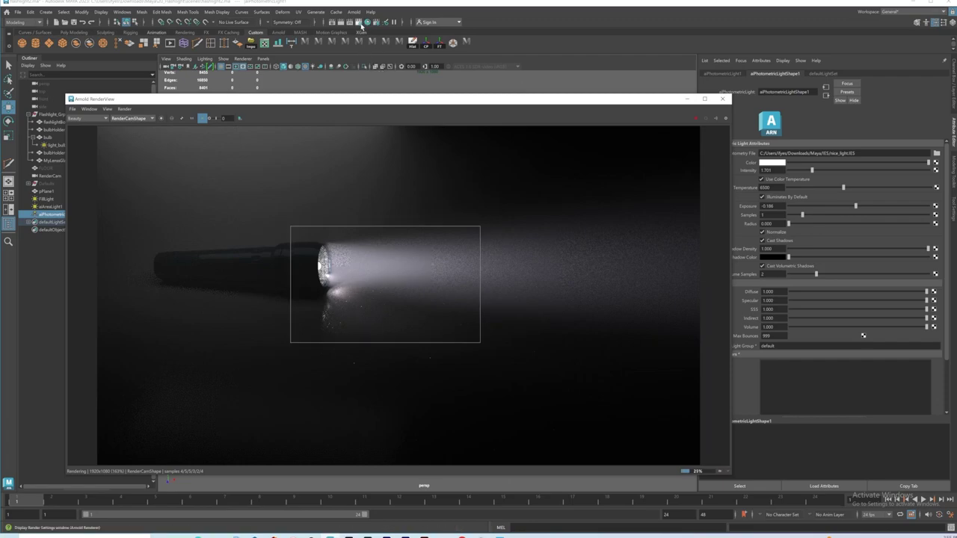
pyautogui.click(360, 23)
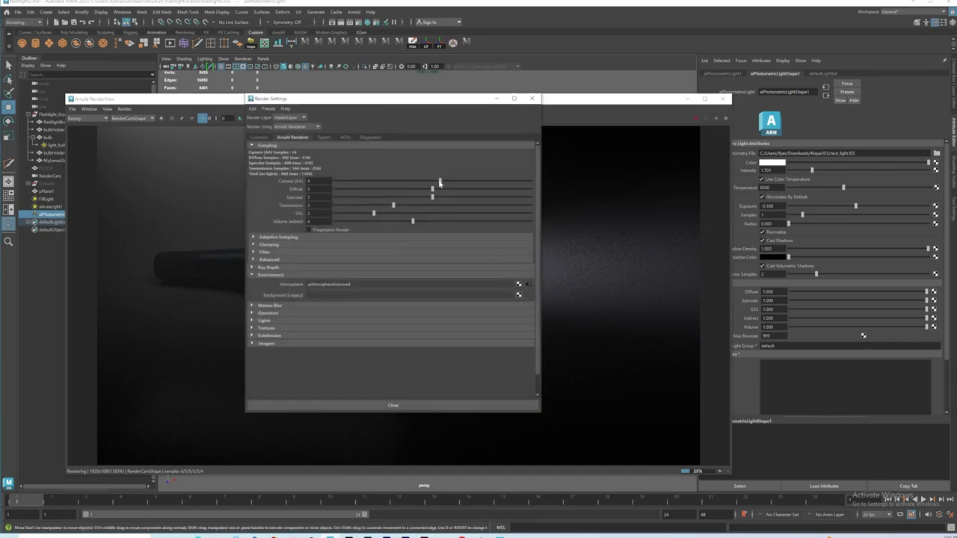
pyautogui.moveTo(439, 182); pyautogui.dragTo(409, 181)
pyautogui.click(387, 407)
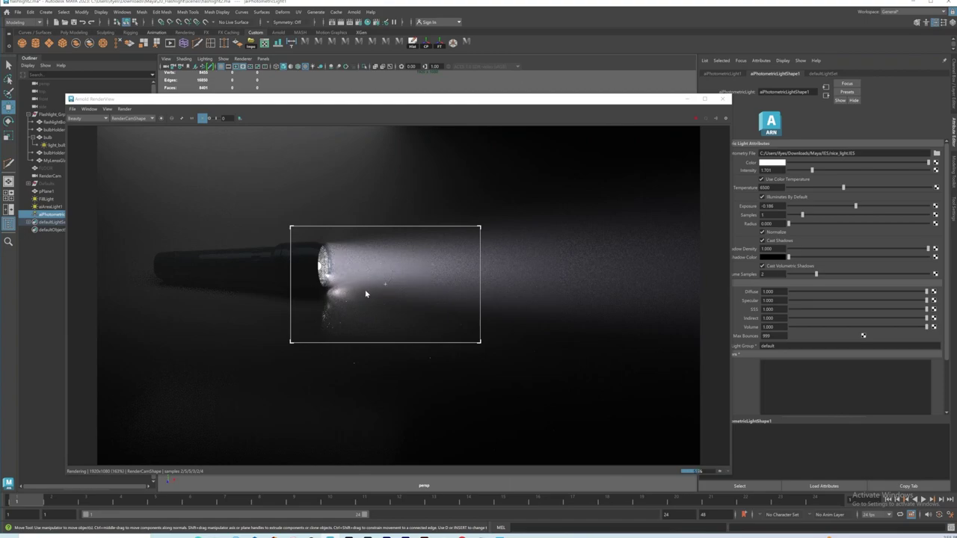
# Raise the photometric light slightly at the flashlight's lens, adjust its rotation slightly, and render the scene through RenderCam
pyautogui.click(722, 99)
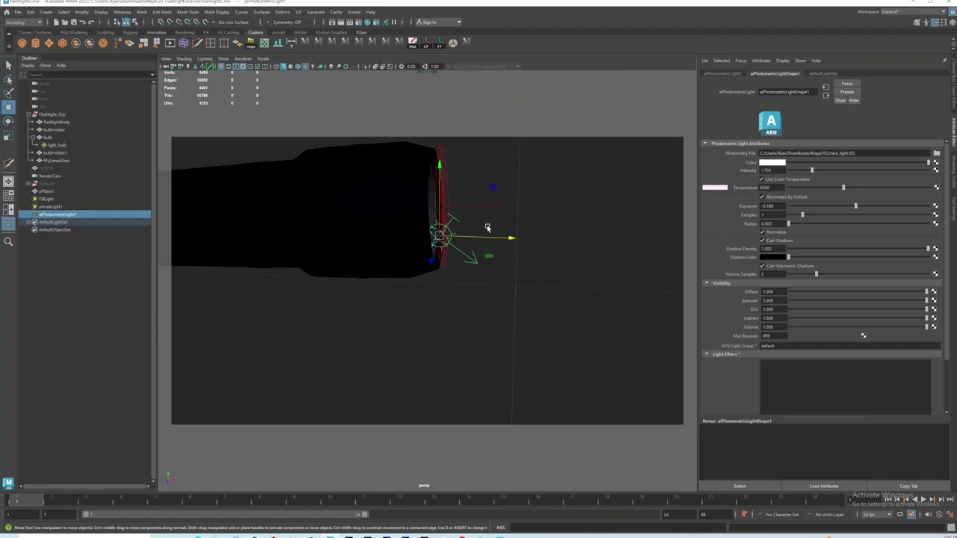
pyautogui.moveTo(439, 164); pyautogui.dragTo(439, 163)
pyautogui.press('e')
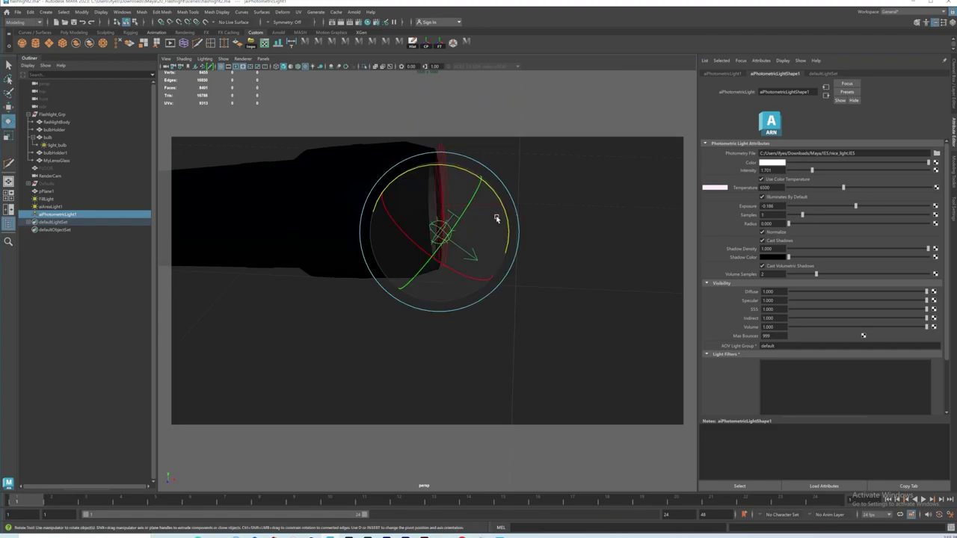
pyautogui.moveTo(494, 194); pyautogui.dragTo(495, 194)
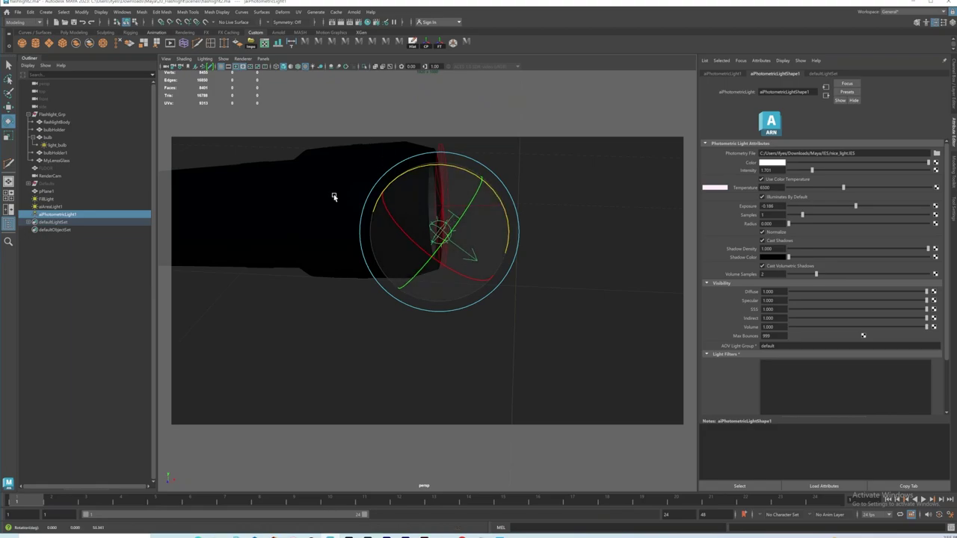
pyautogui.click(354, 12)
pyautogui.click(377, 24)
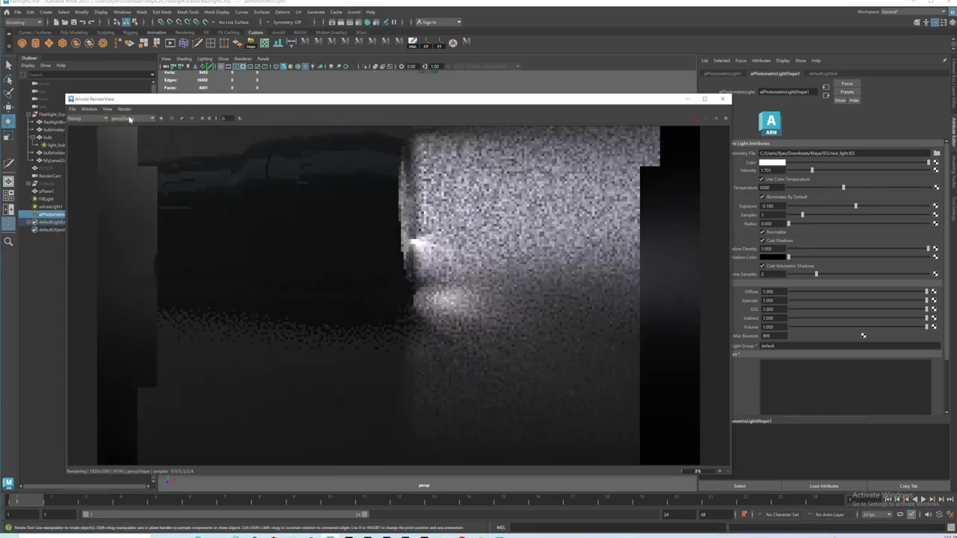
pyautogui.click(128, 131)
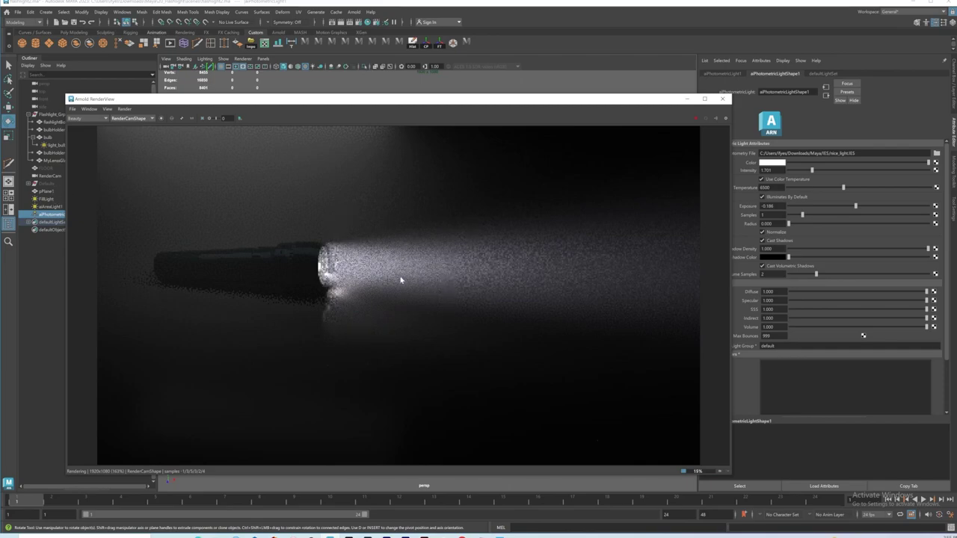
# Widen the disk area light's beam by setting its spread to about 0.145
pyautogui.click(47, 207)
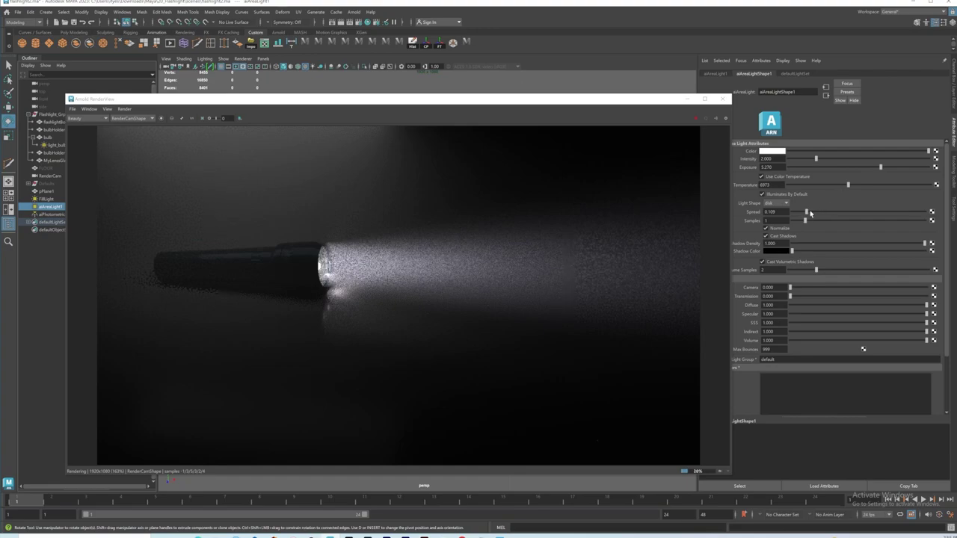
pyautogui.moveTo(806, 213); pyautogui.dragTo(816, 214)
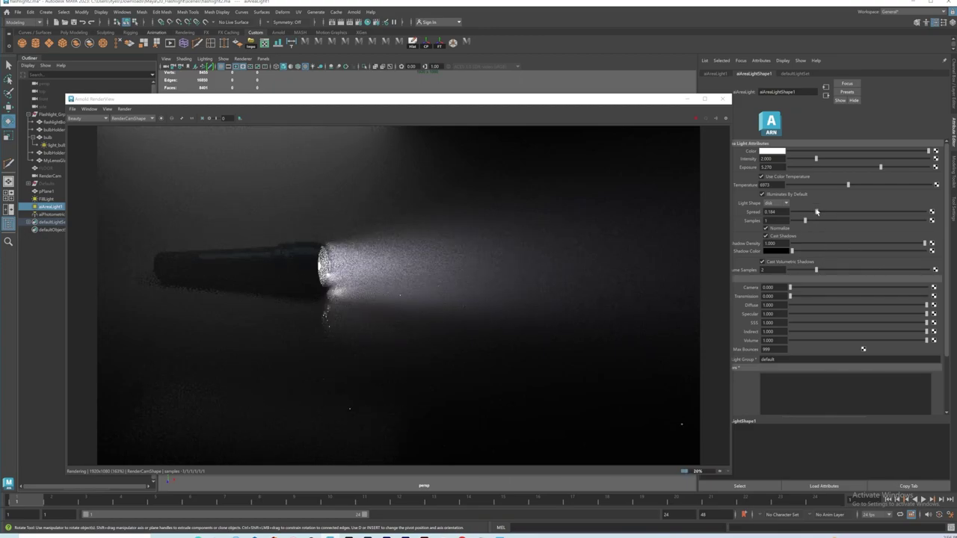
pyautogui.moveTo(818, 213); pyautogui.dragTo(812, 214)
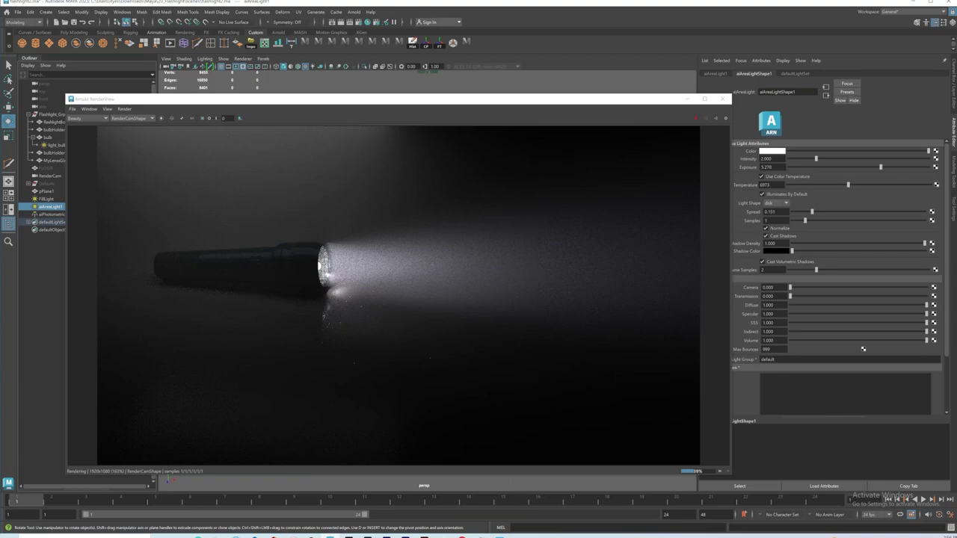
pyautogui.doubleClick(770, 212)
pyautogui.press('Return')
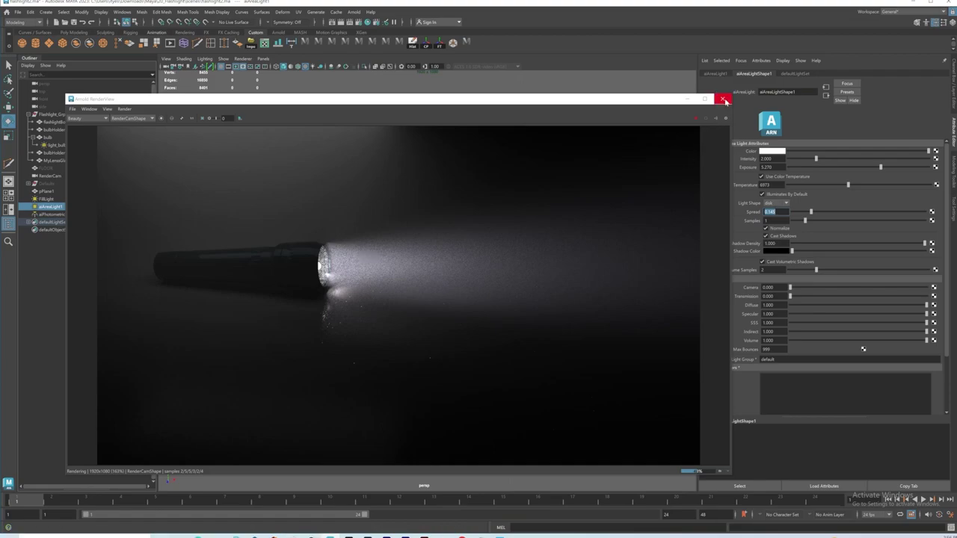
# Brighten the fill light by setting its intensity to 3.5 and its exposure to 6.5
pyautogui.click(45, 199)
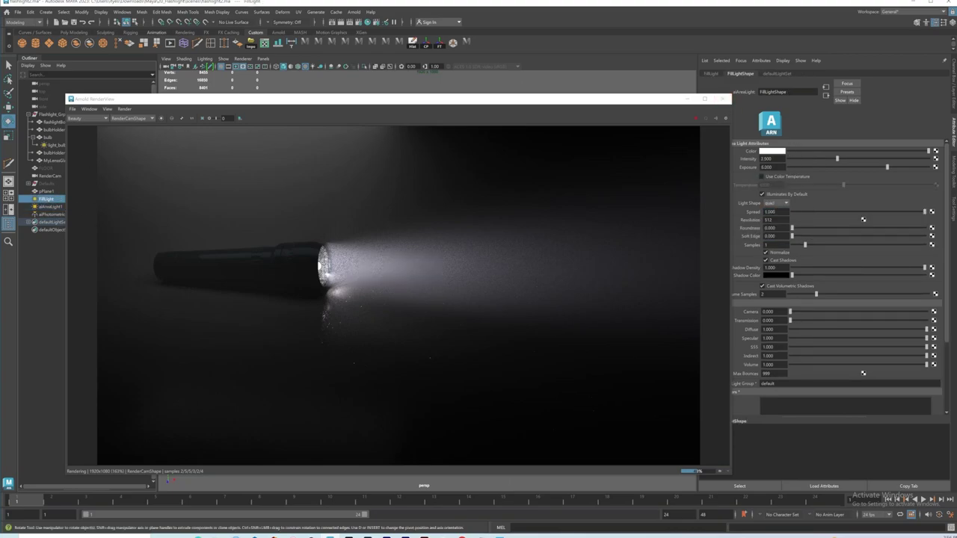
pyautogui.write('3.5')
pyautogui.press('Tab')
pyautogui.write('4')
pyautogui.write('.5')
pyautogui.press('Return')
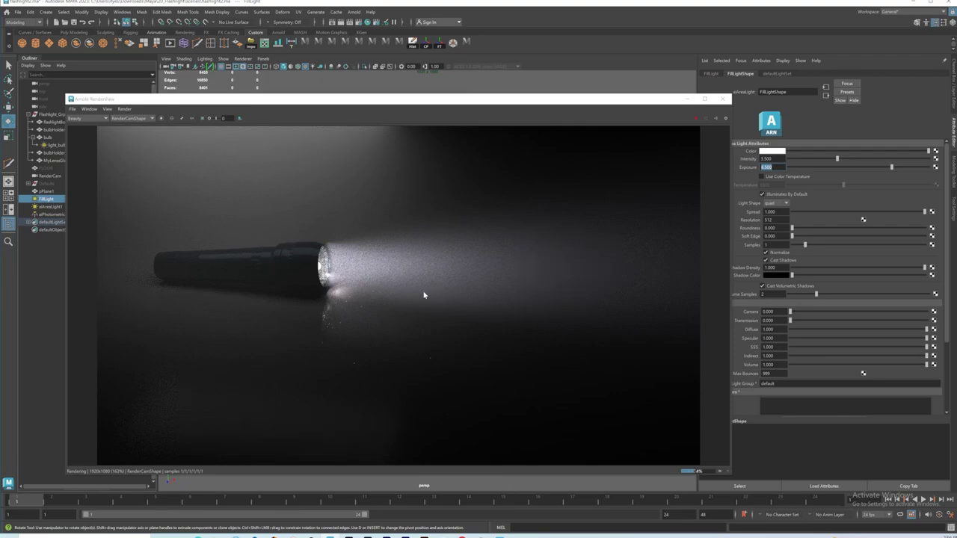
# Set the Camera (AA) samples to 5 in the render settings and render the scene through RenderCam
pyautogui.click(722, 98)
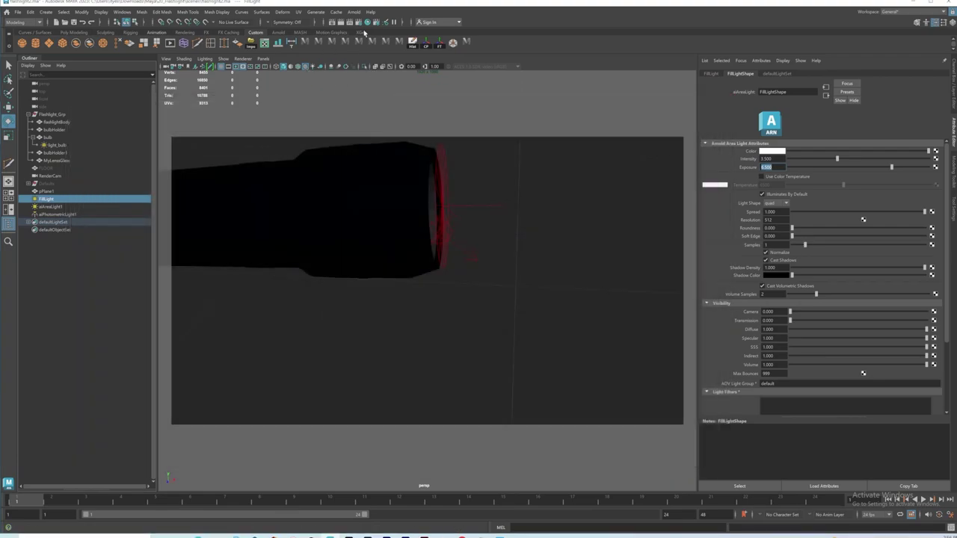
pyautogui.click(358, 21)
pyautogui.moveTo(409, 183); pyautogui.dragTo(455, 182)
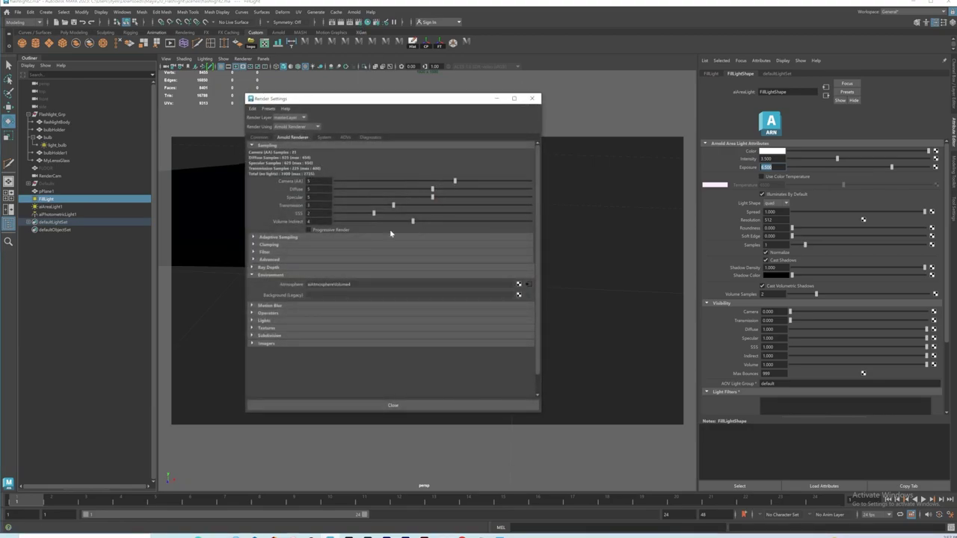
pyautogui.click(403, 406)
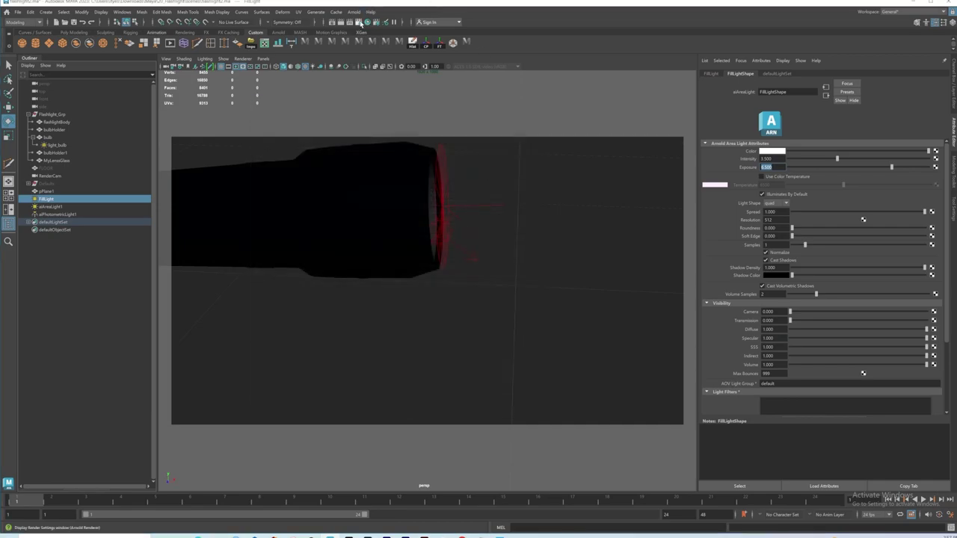
pyautogui.click(353, 13)
pyautogui.click(365, 28)
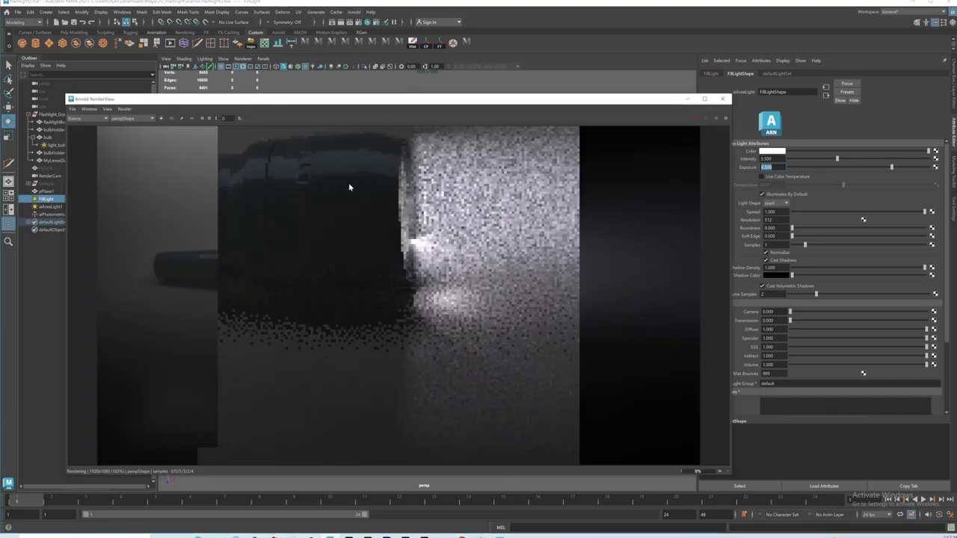
pyautogui.click(131, 118)
pyautogui.click(123, 135)
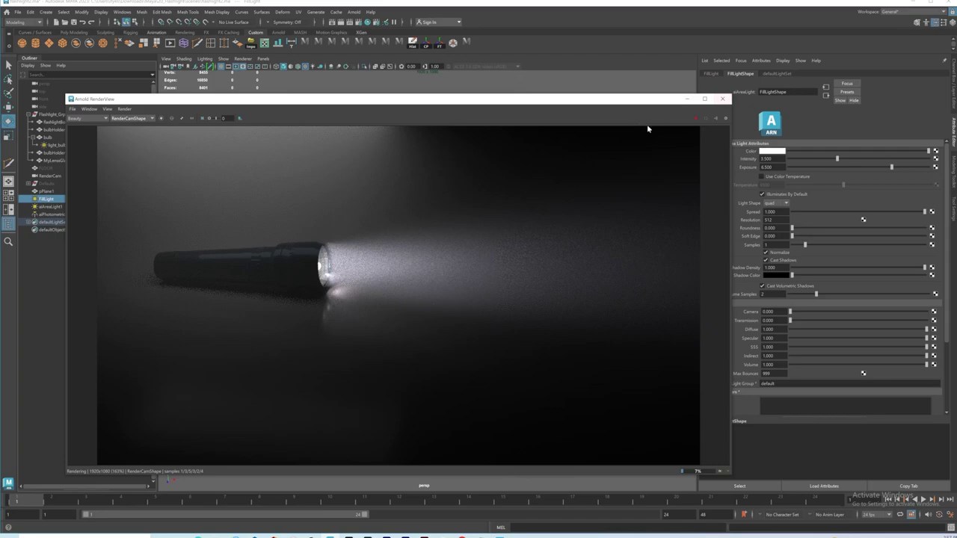
# Raise the samples of the fill light and the disk area light, and set the photometric light's samples to 3
pyautogui.click(723, 98)
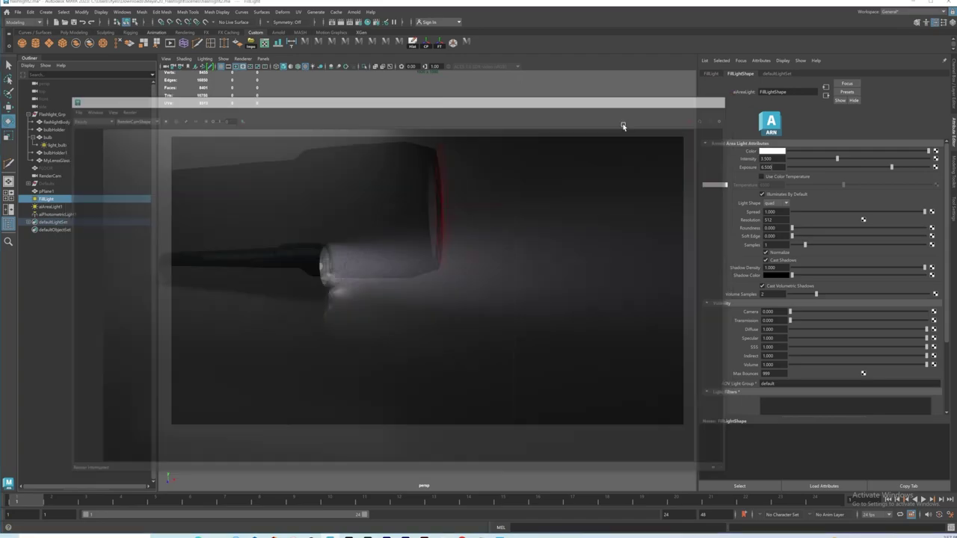
pyautogui.press('e')
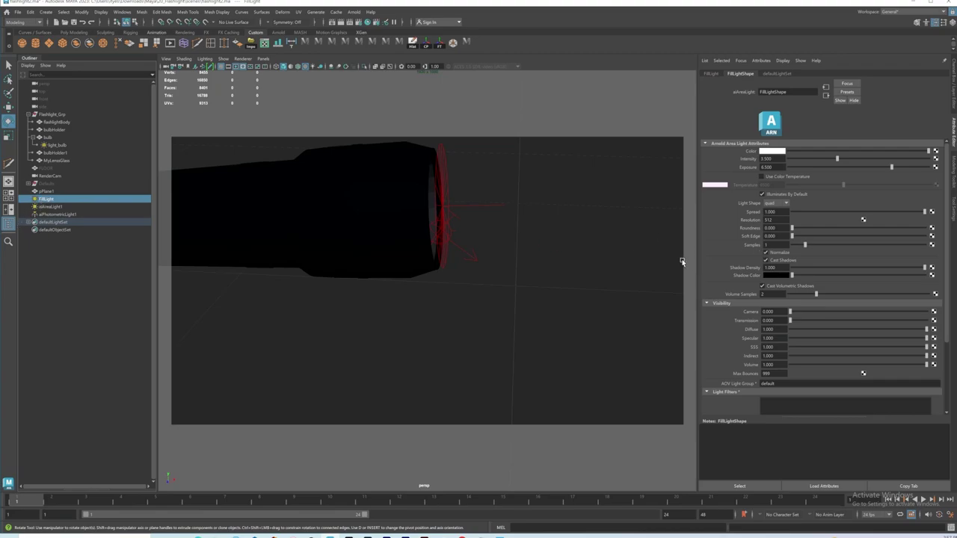
pyautogui.moveTo(805, 246); pyautogui.dragTo(858, 245)
pyautogui.click(54, 206)
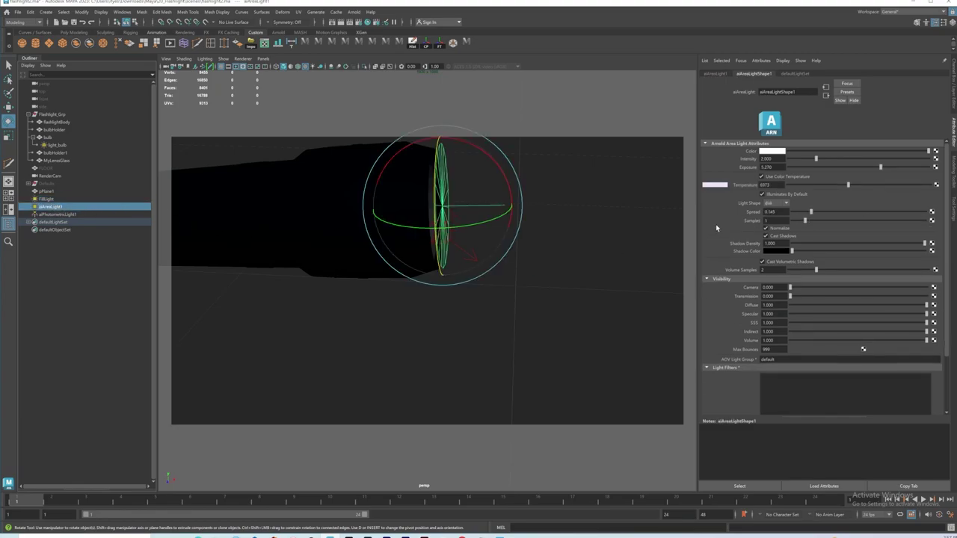
pyautogui.moveTo(805, 221); pyautogui.dragTo(856, 223)
pyautogui.click(51, 215)
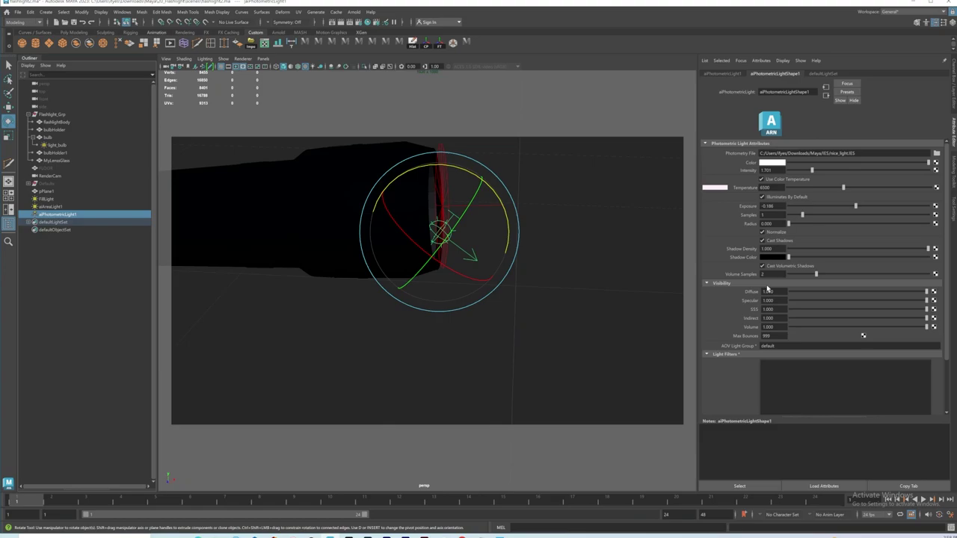
pyautogui.moveTo(802, 215); pyautogui.dragTo(835, 217)
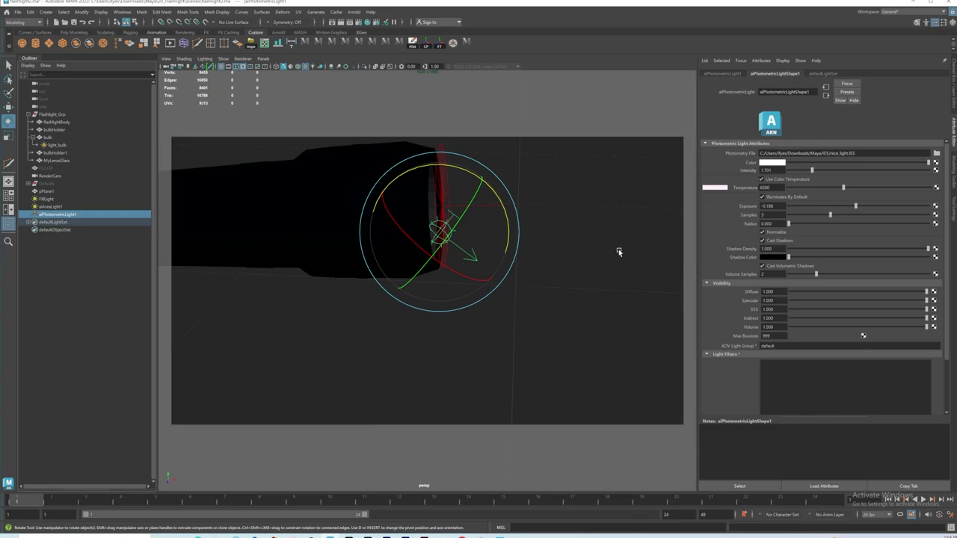
# Render the scene through RenderCam and examine the noise around the flashlight's lens and beam
pyautogui.click(355, 14)
pyautogui.click(366, 36)
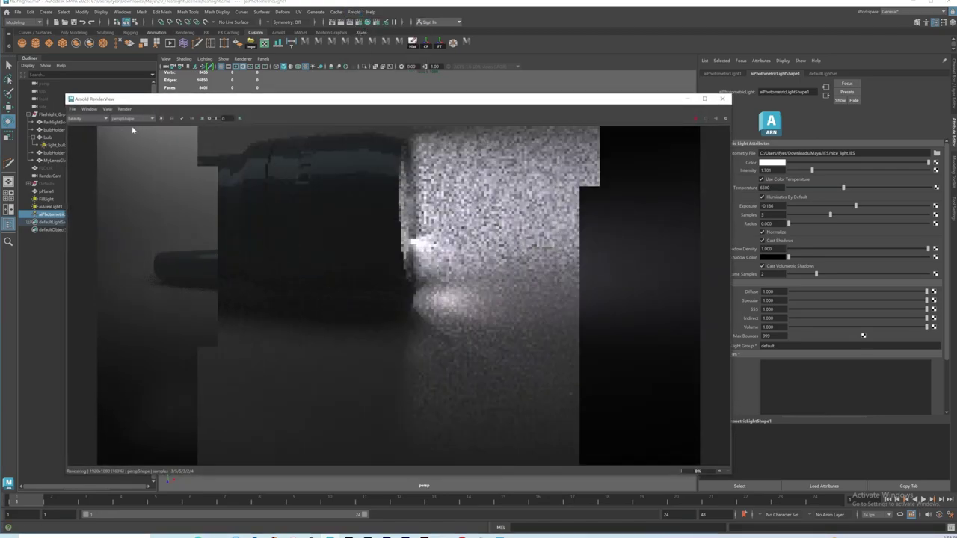
pyautogui.click(128, 118)
pyautogui.click(128, 131)
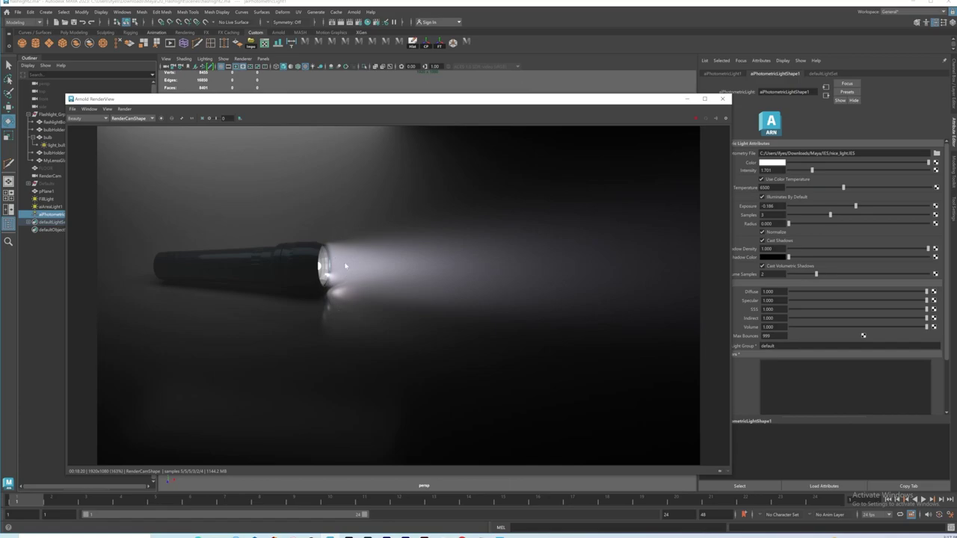
pyautogui.scroll(3, 327, 272)
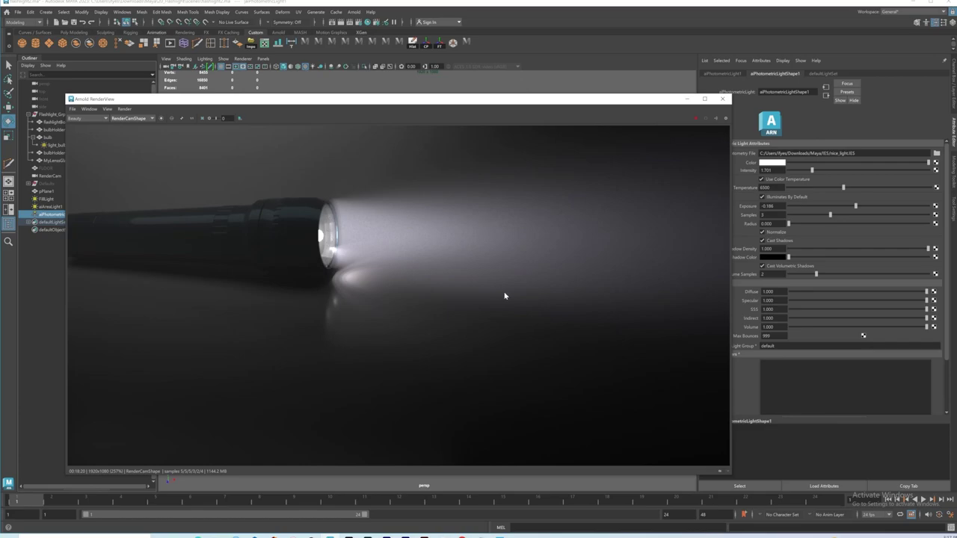
pyautogui.scroll(-1, 461, 273)
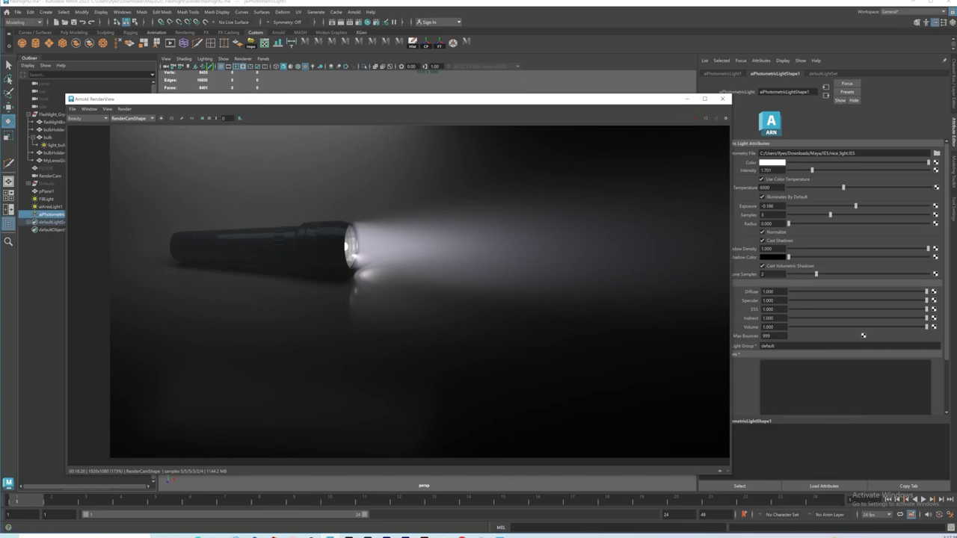
# Limit the render to a region around the flashlight's lens and move the render window clear of the Outliner and light attributes
pyautogui.click(202, 119)
pyautogui.moveTo(328, 208); pyautogui.dragTo(421, 306)
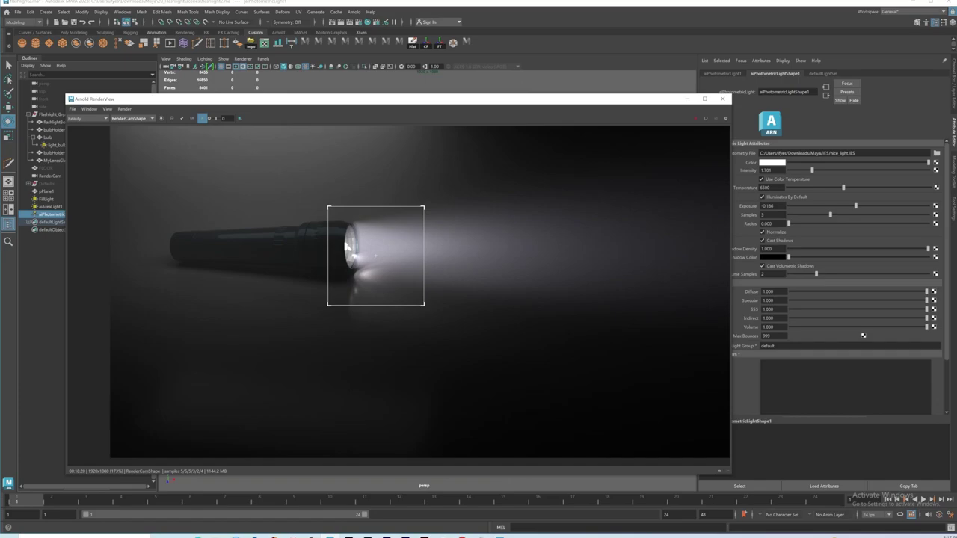
pyautogui.moveTo(634, 105); pyautogui.dragTo(539, 205)
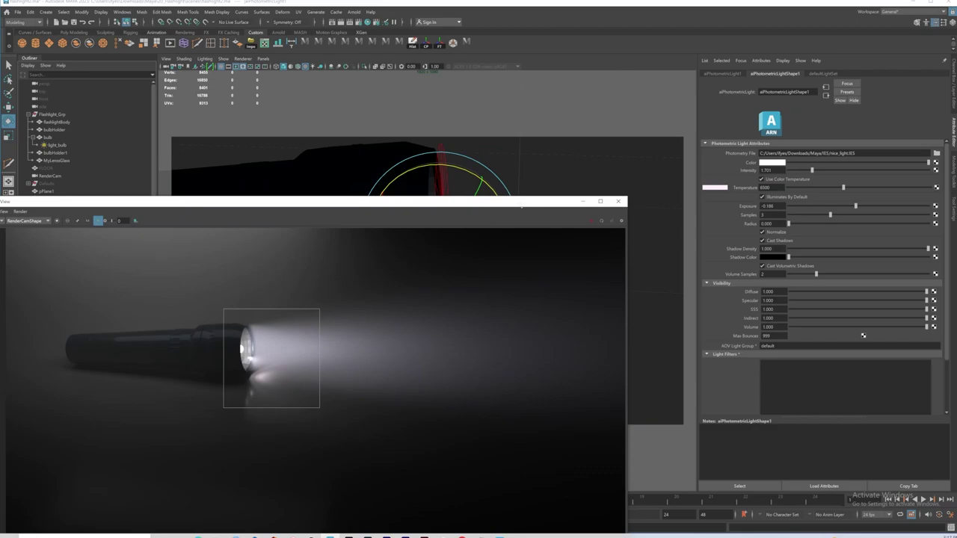
# Try an intensity of 3 on the light_bulb mesh light in the region render, then settle on 2
pyautogui.click(58, 145)
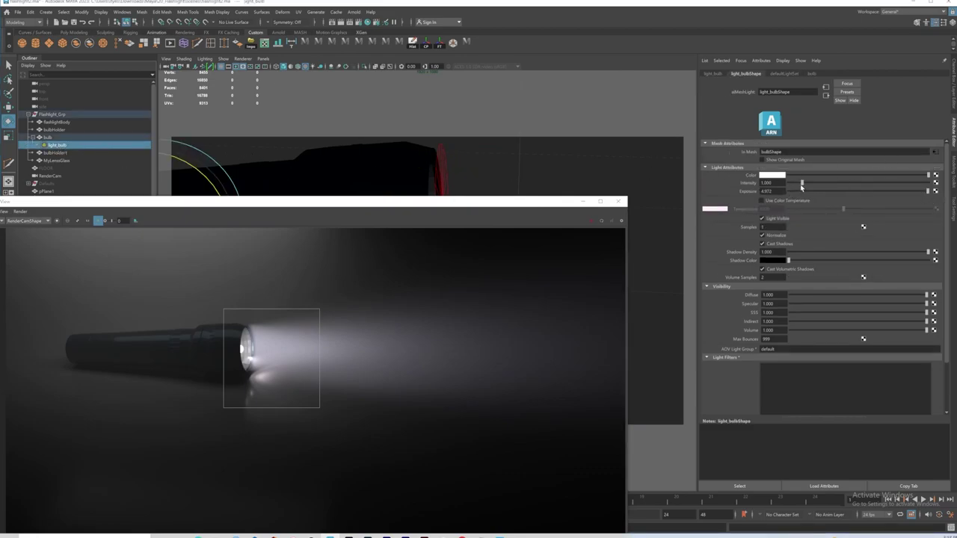
pyautogui.doubleClick(770, 191)
pyautogui.doubleClick(765, 182)
pyautogui.write('3')
pyautogui.press('Return')
pyautogui.click(591, 221)
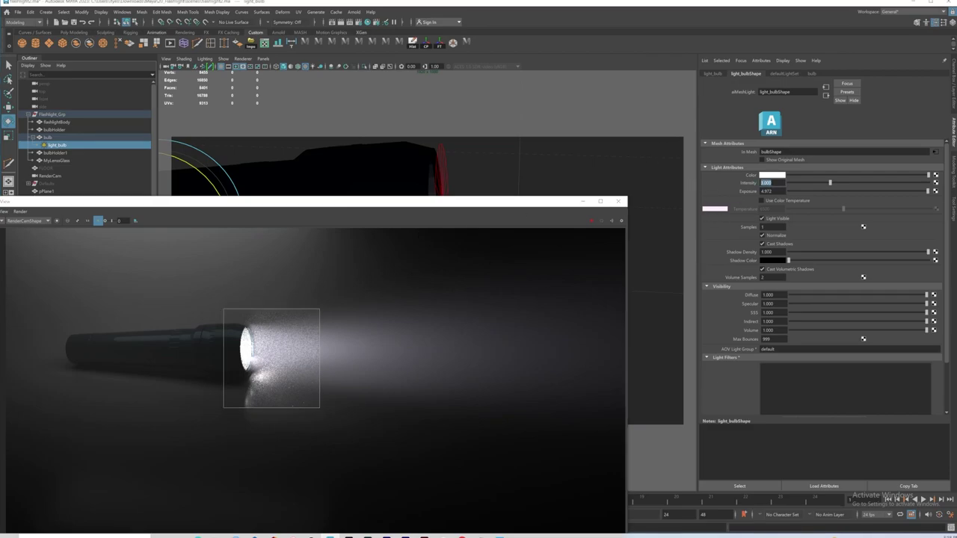
pyautogui.write('2')
pyautogui.press('Return')
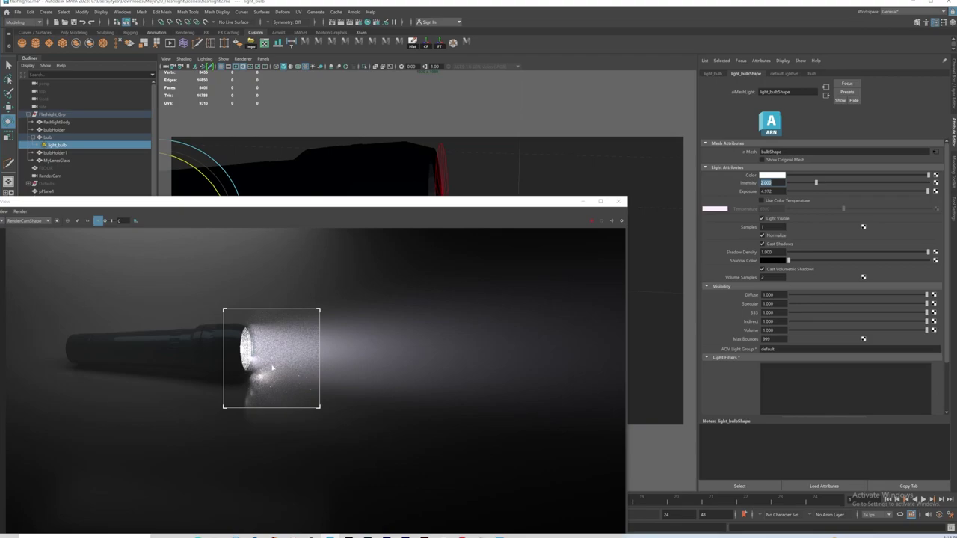
pyautogui.click(8, 66)
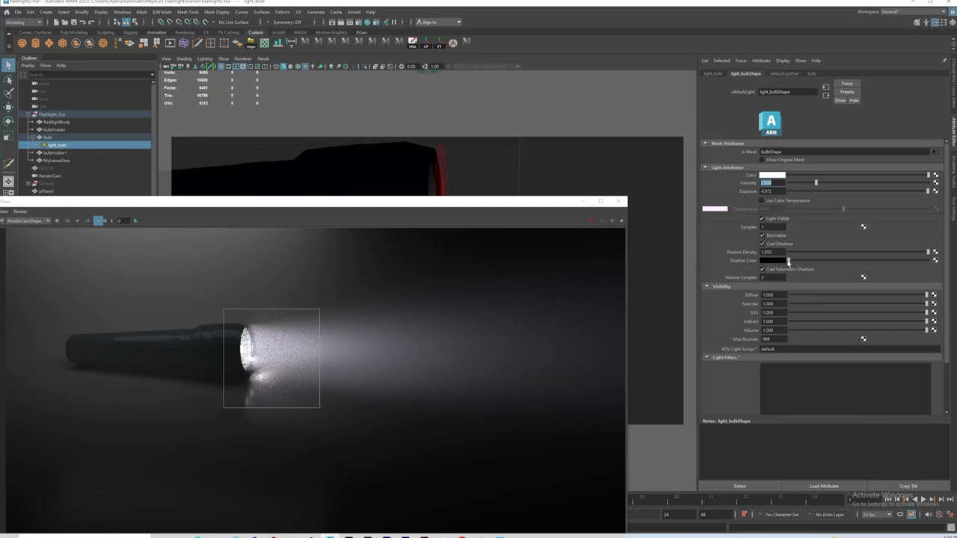